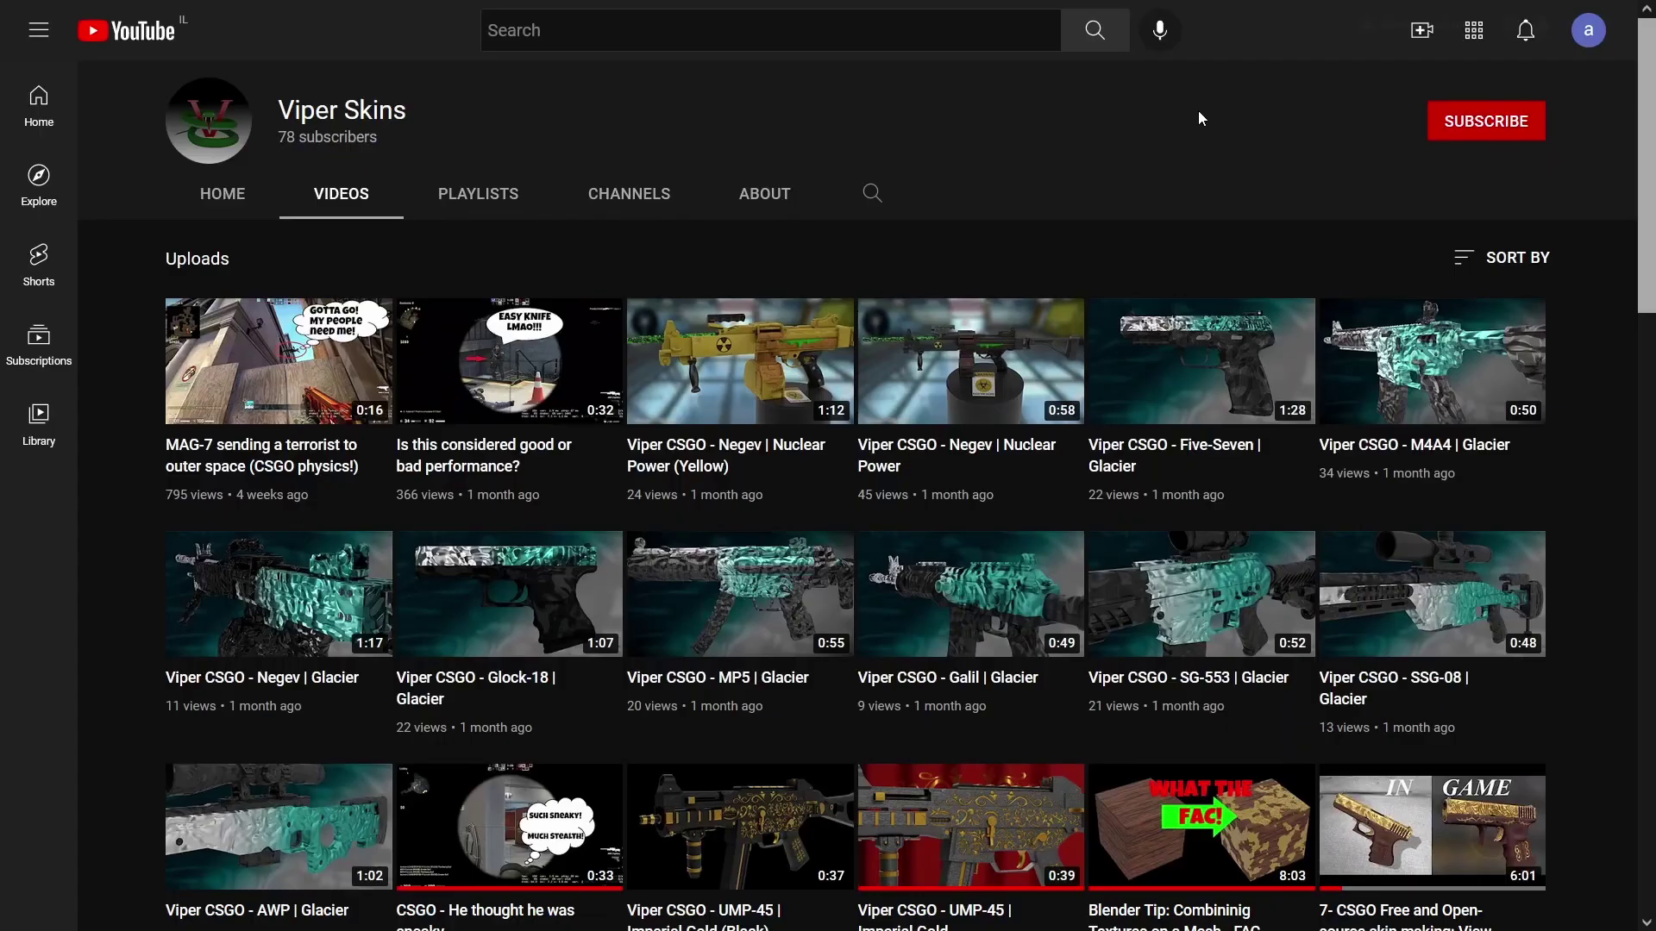
{"action": "left_click", "coordinate": [1458, 121]}
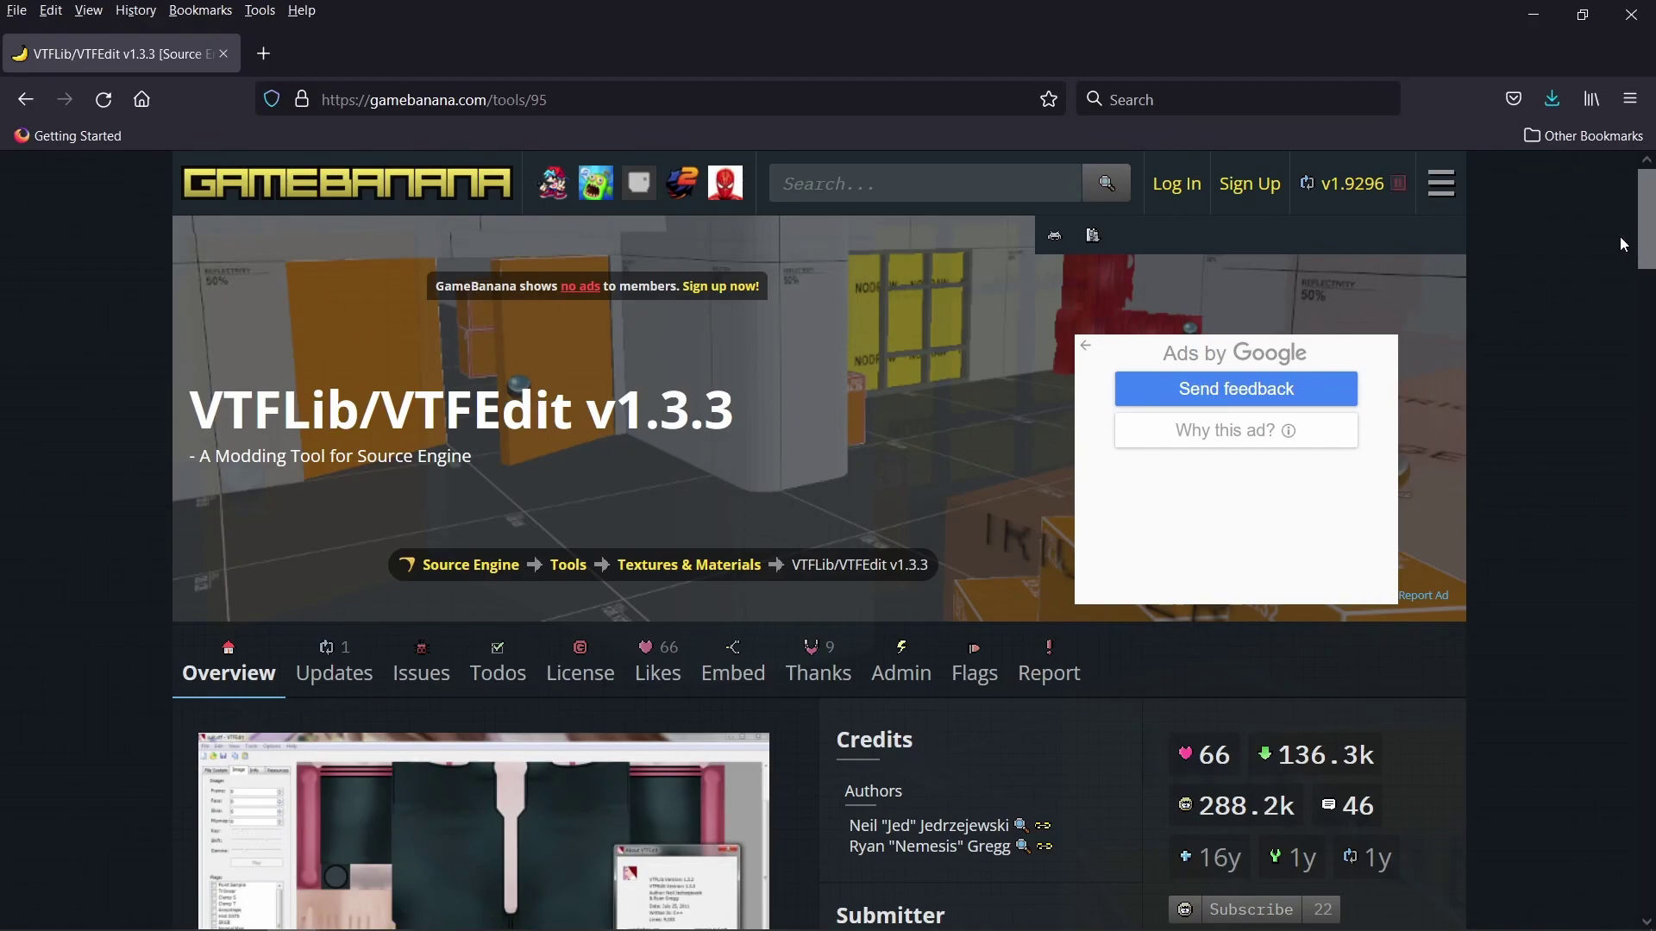
{"action": "scroll", "coordinate": [1621, 236], "scroll_direction": "down", "scroll_amount": 10}
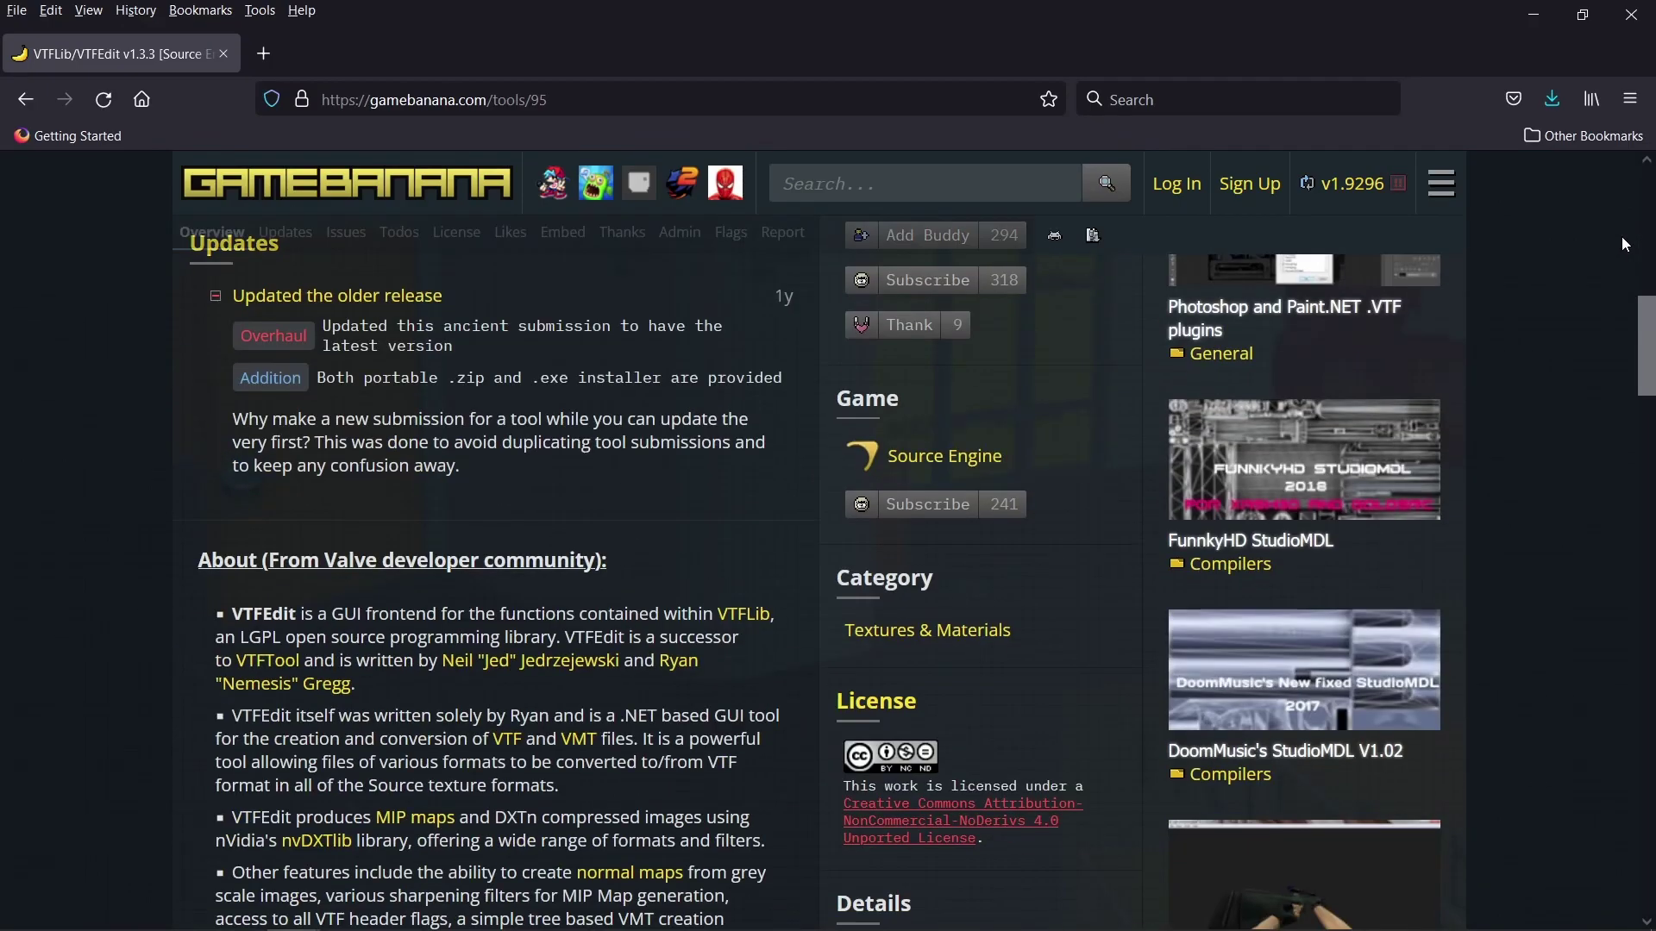
{"action": "scroll", "coordinate": [1622, 236], "scroll_direction": "down", "scroll_amount": 10}
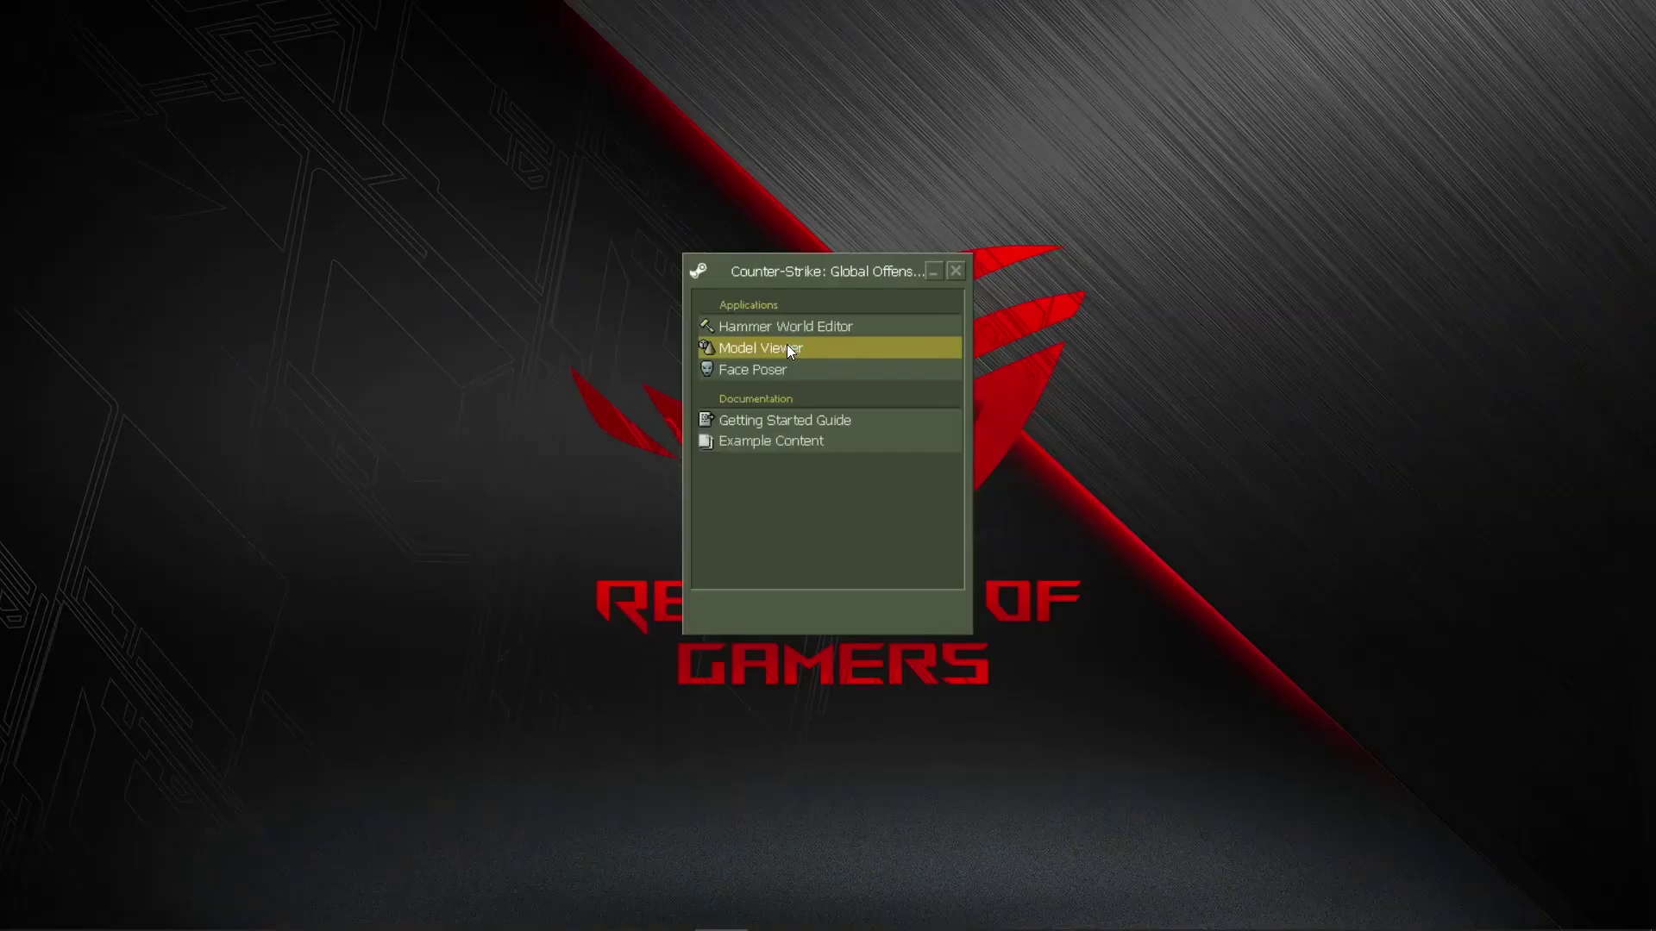
Step: Launch Model Viewer from the Counter-Strike: Global Offensive tools and load the sticker_preview.mdl model
{"action": "double_click", "coordinate": [786, 347]}
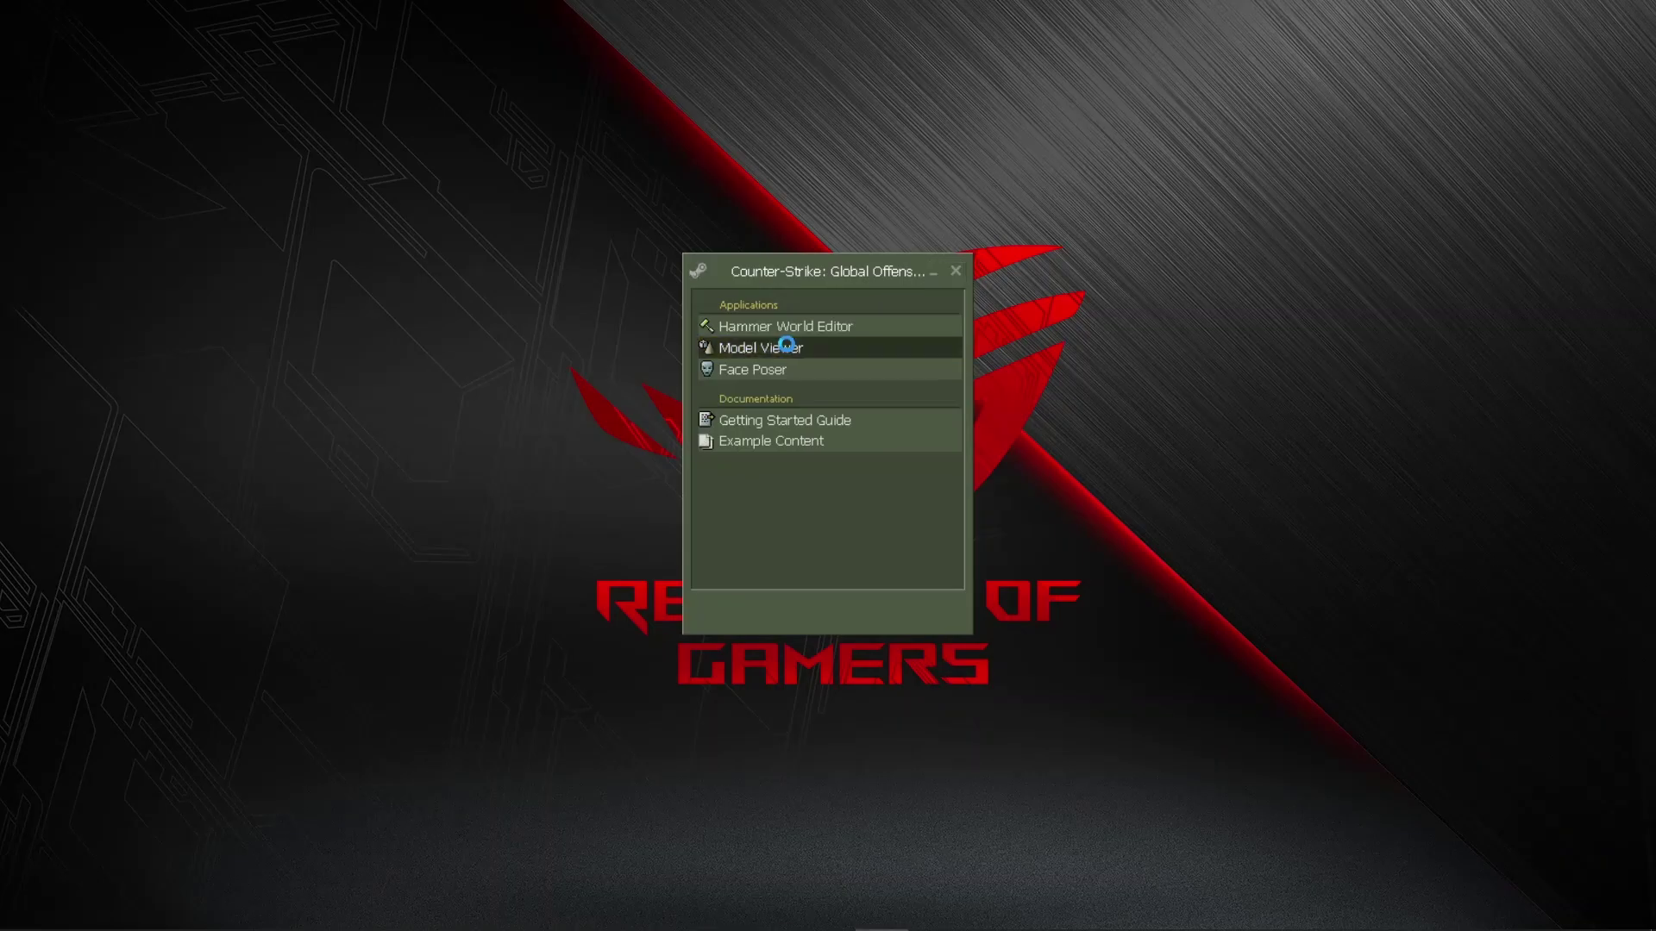
{"action": "left_click", "coordinate": [17, 44]}
{"action": "left_click", "coordinate": [74, 67]}
{"action": "double_click", "coordinate": [1202, 643]}
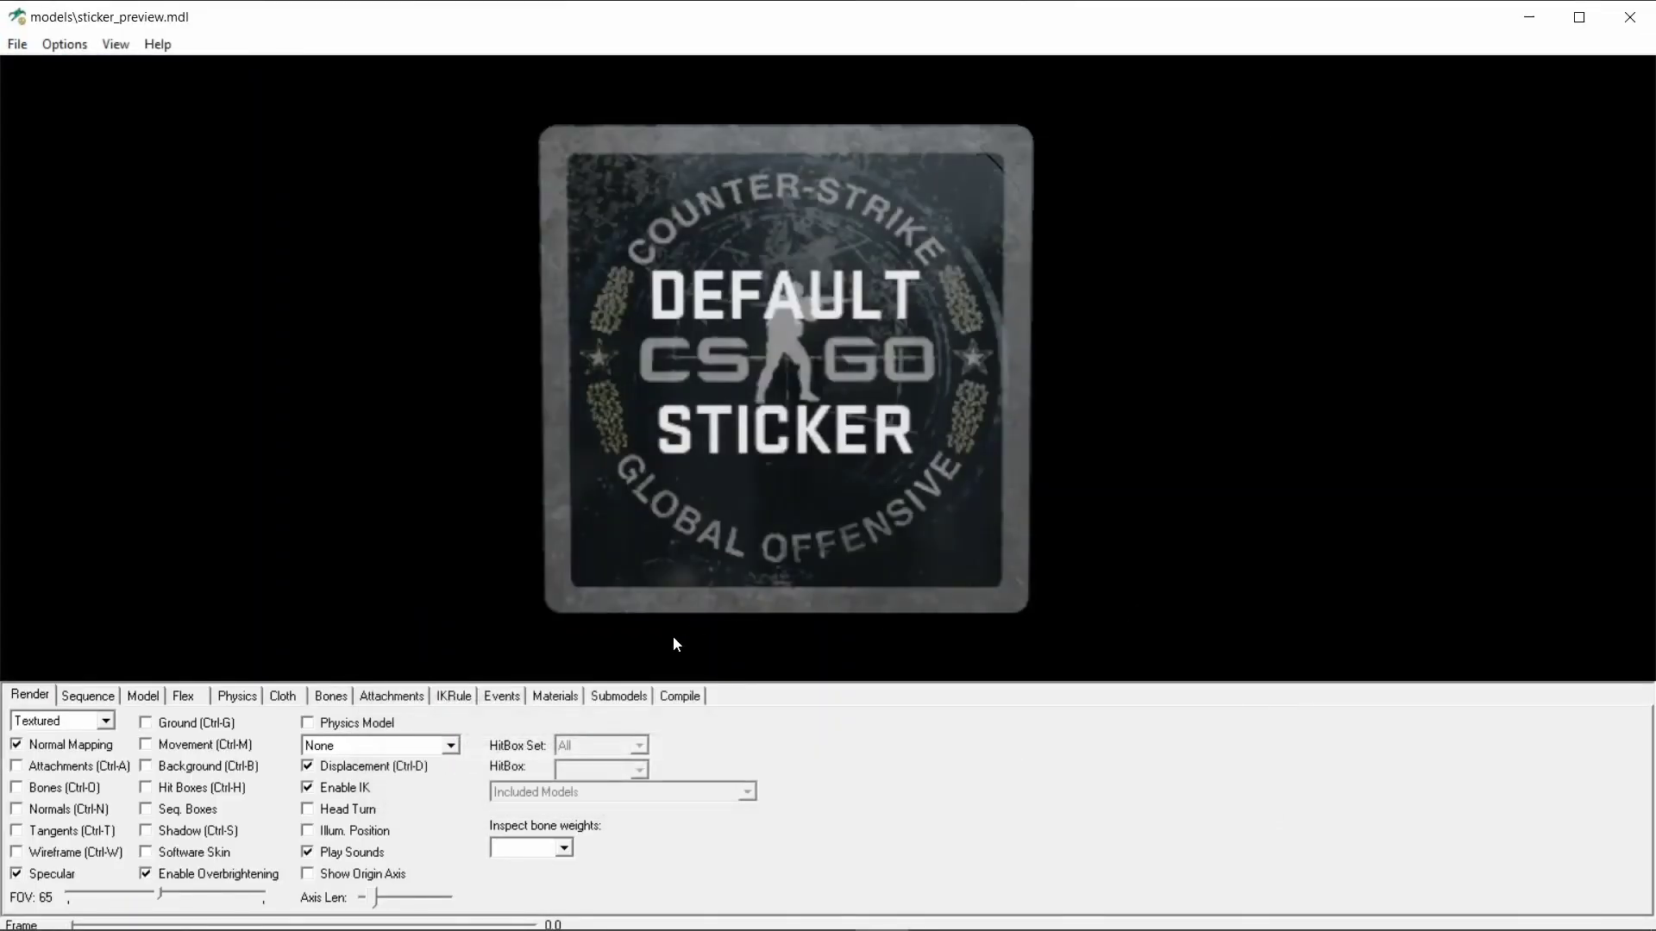
Step: Replace the sticker_preview_wip material's VMT with angry_chicken_glossy.vmt
{"action": "left_click", "coordinate": [555, 695]}
{"action": "left_click", "coordinate": [60, 738]}
{"action": "left_click", "coordinate": [496, 891]}
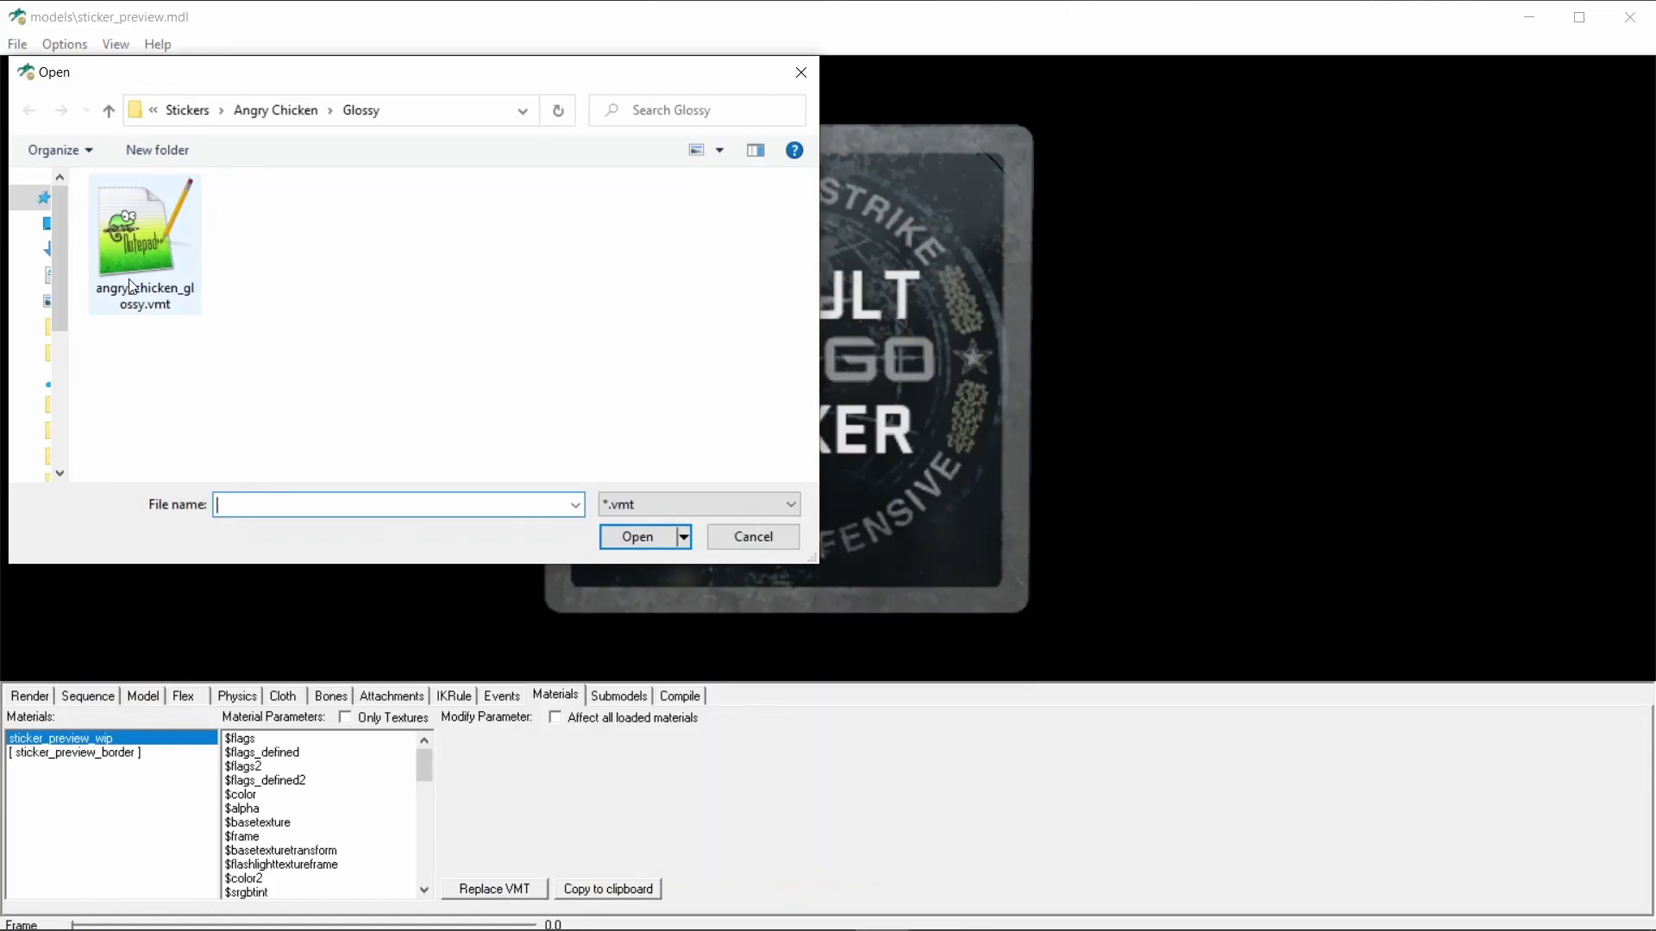
{"action": "double_click", "coordinate": [147, 244]}
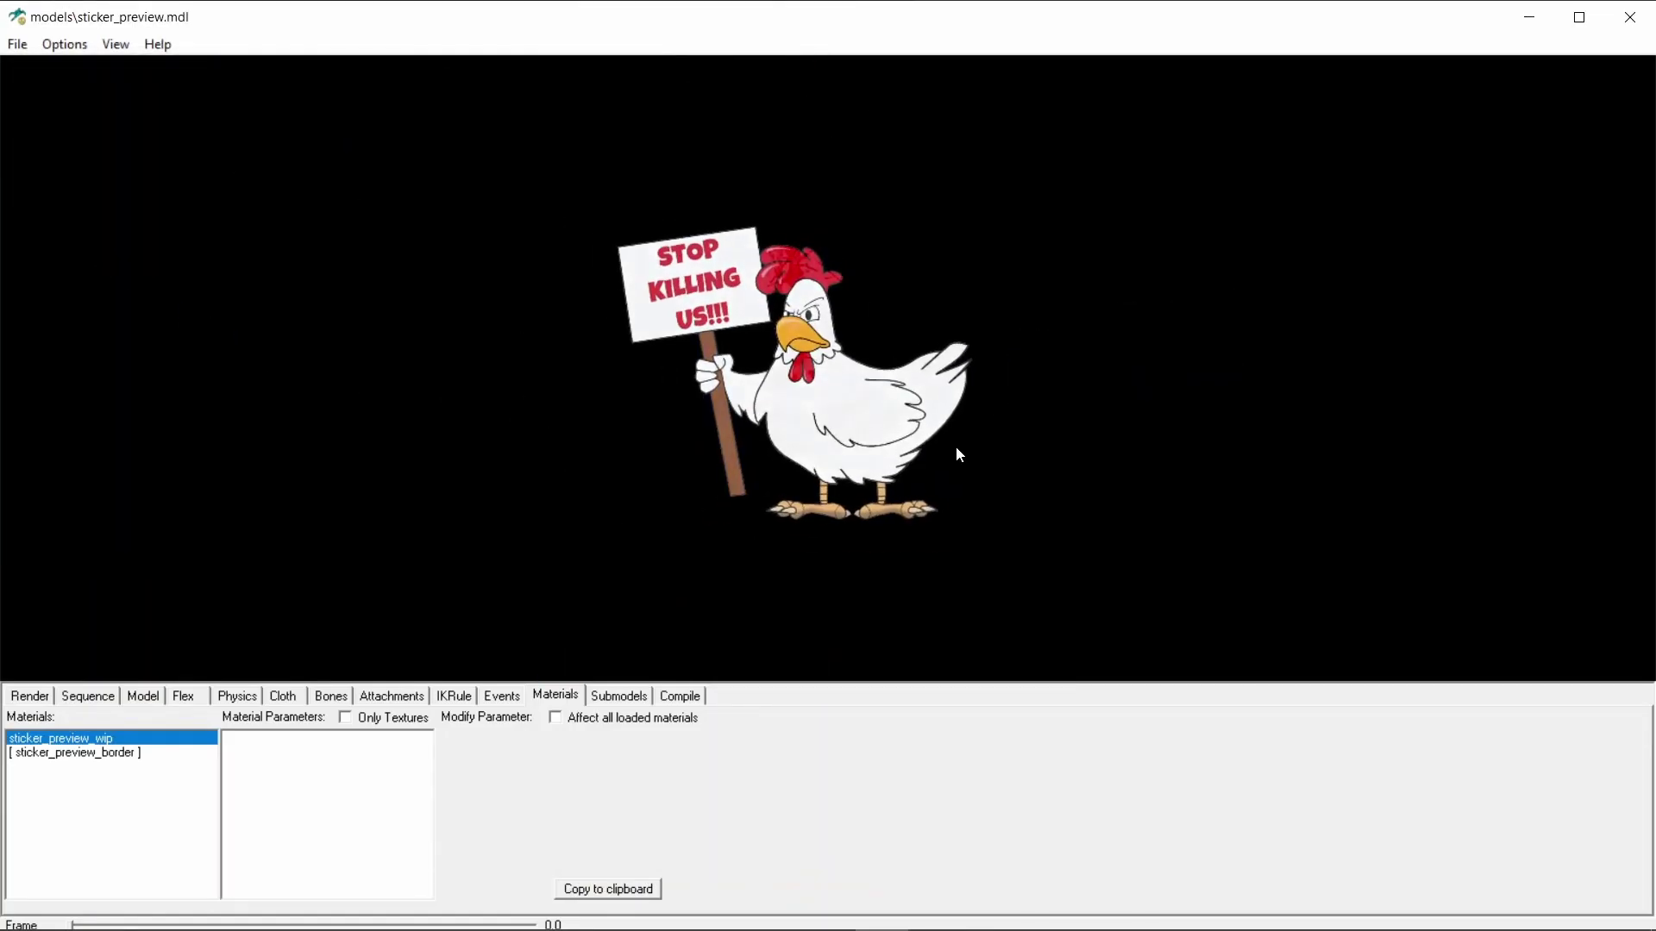
{"action": "scroll", "coordinate": [955, 457], "scroll_direction": "up", "scroll_amount": 3}
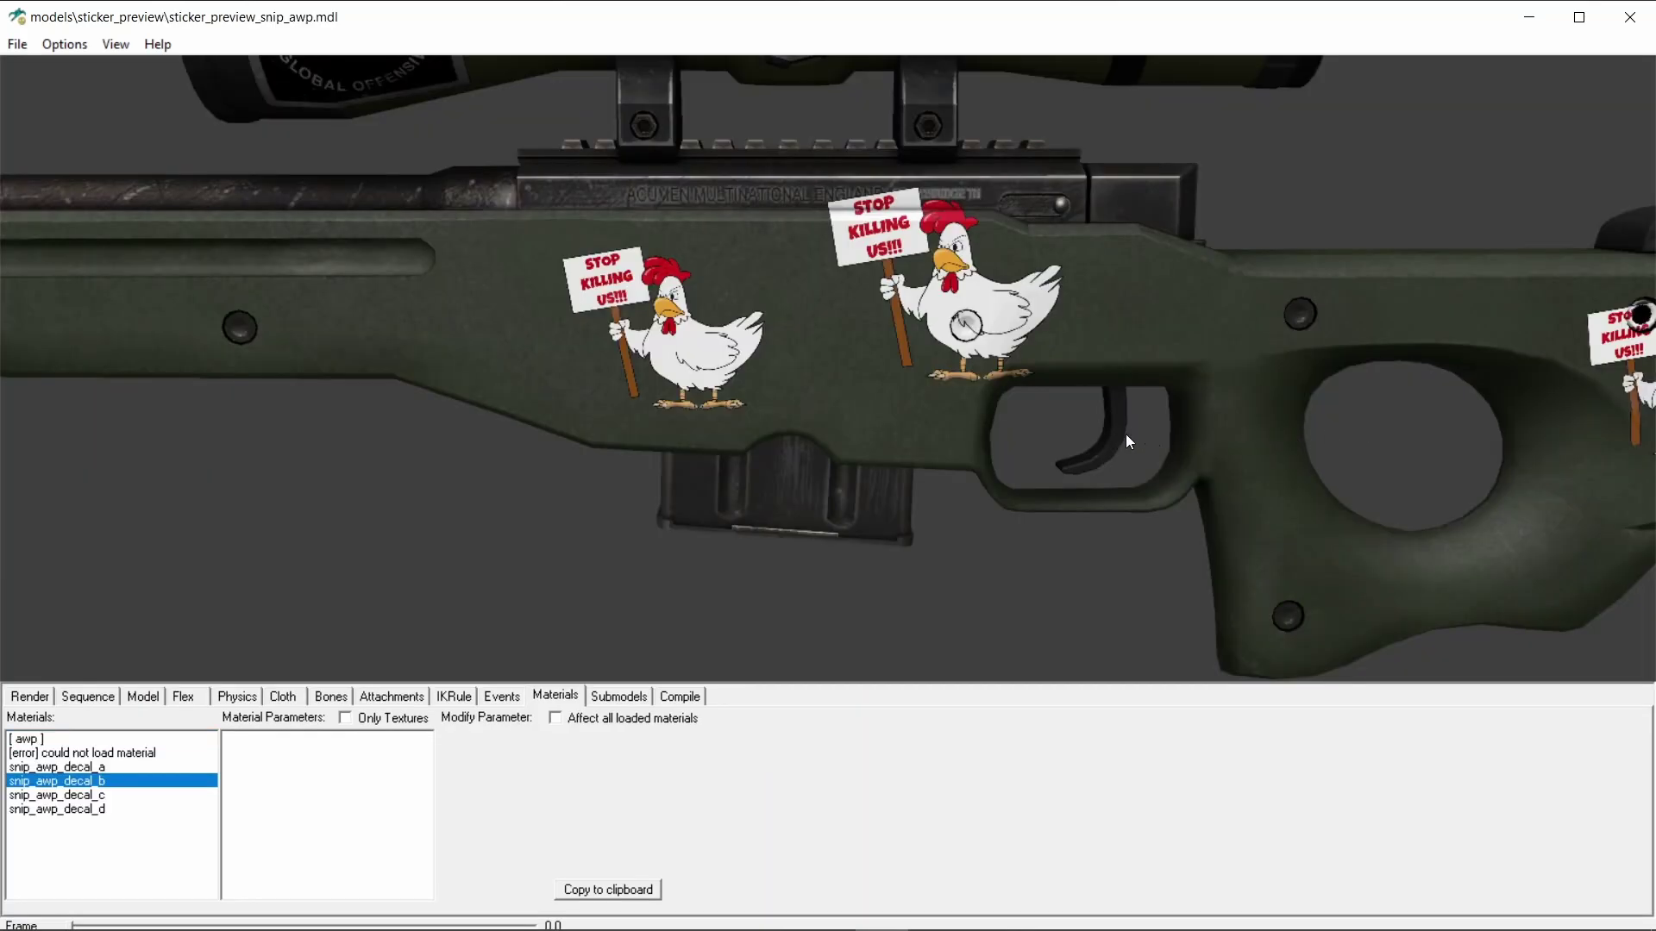
Step: On the AWP preview model, set $wearprogress to 1.000000 for snip_awp_decal_c and also raise it for snip_awp_decal_b
{"action": "left_click_drag", "start_coordinate": [1125, 433], "coordinate": [955, 421]}
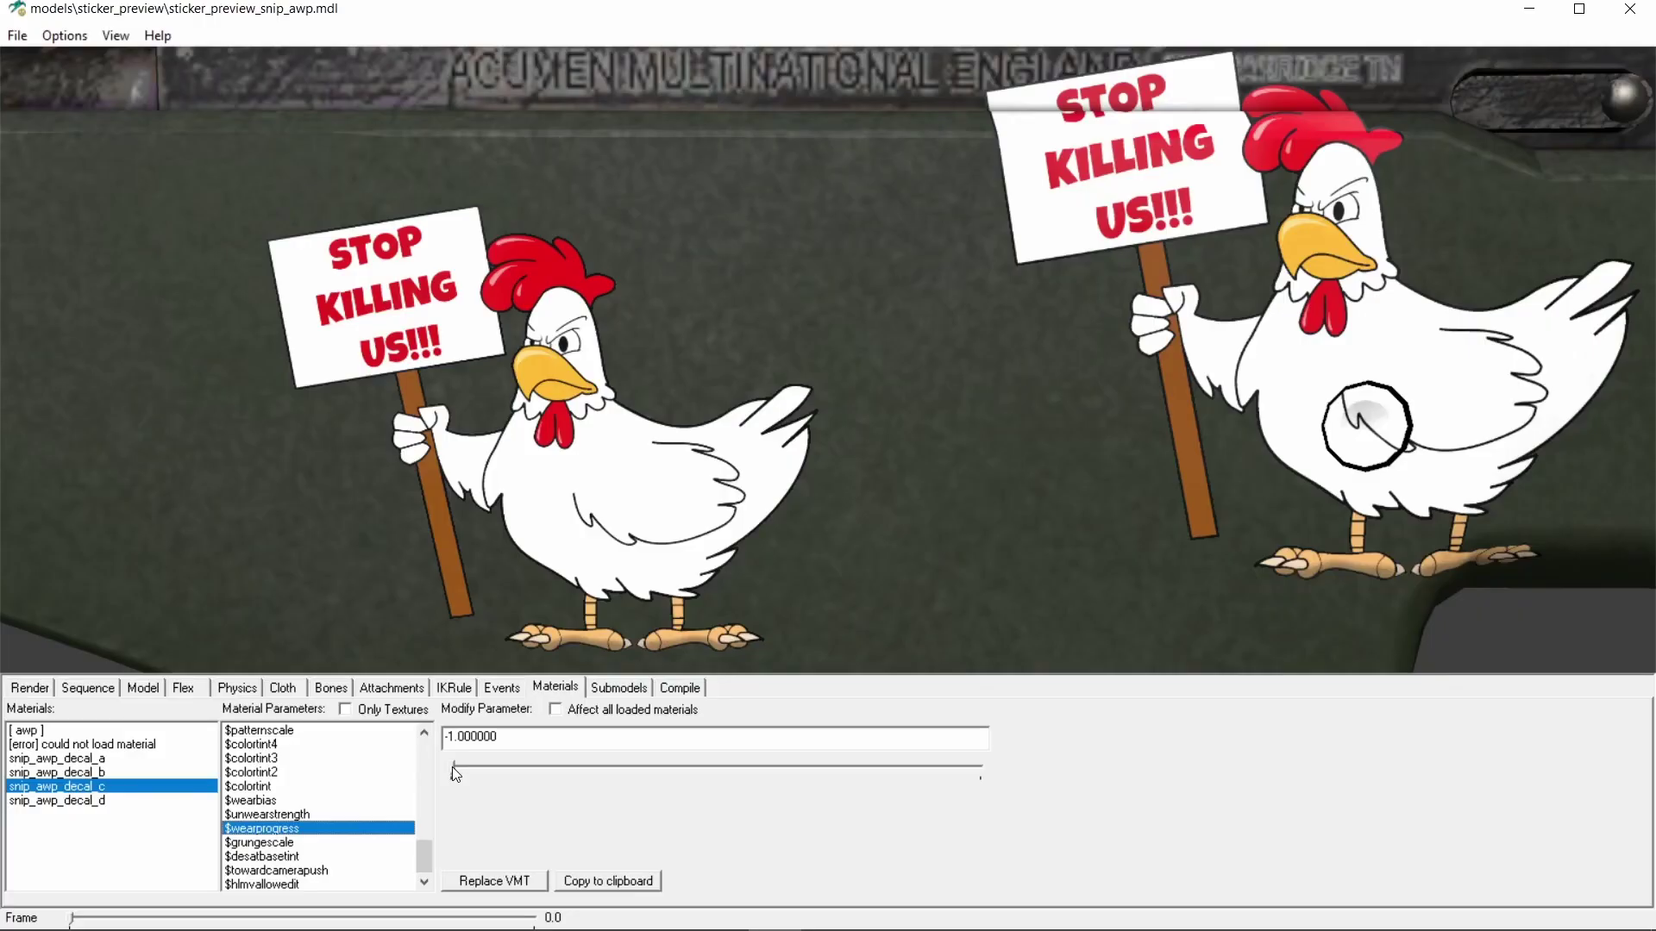
{"action": "left_click_drag", "start_coordinate": [452, 767], "coordinate": [983, 768]}
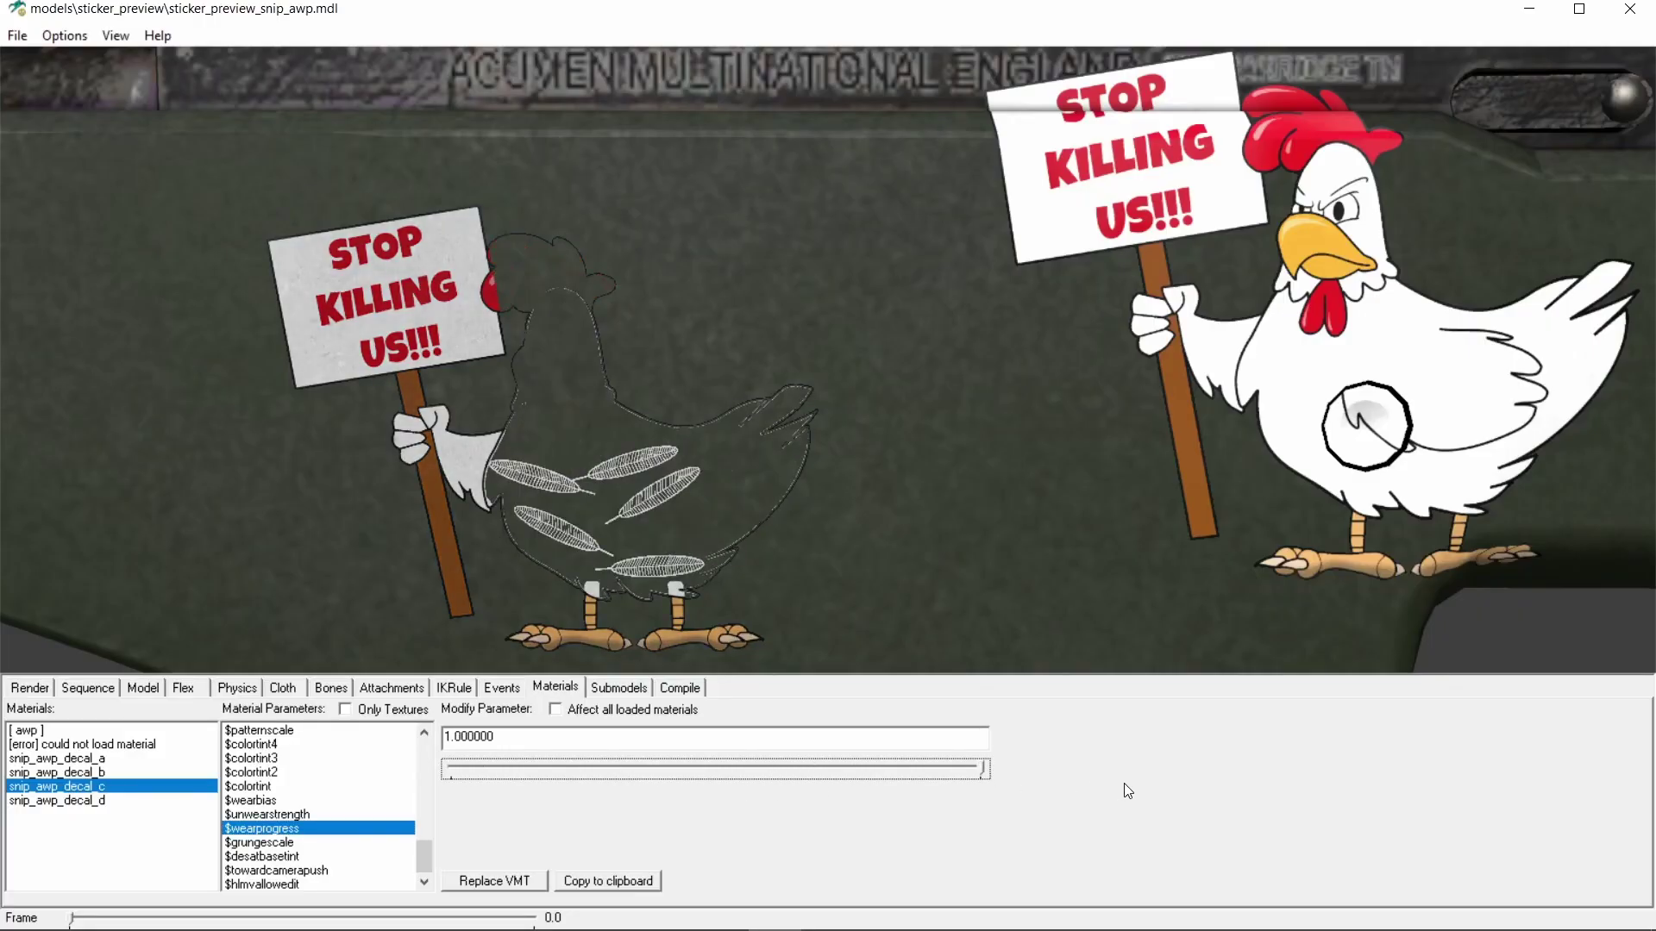
{"action": "left_click", "coordinate": [56, 772]}
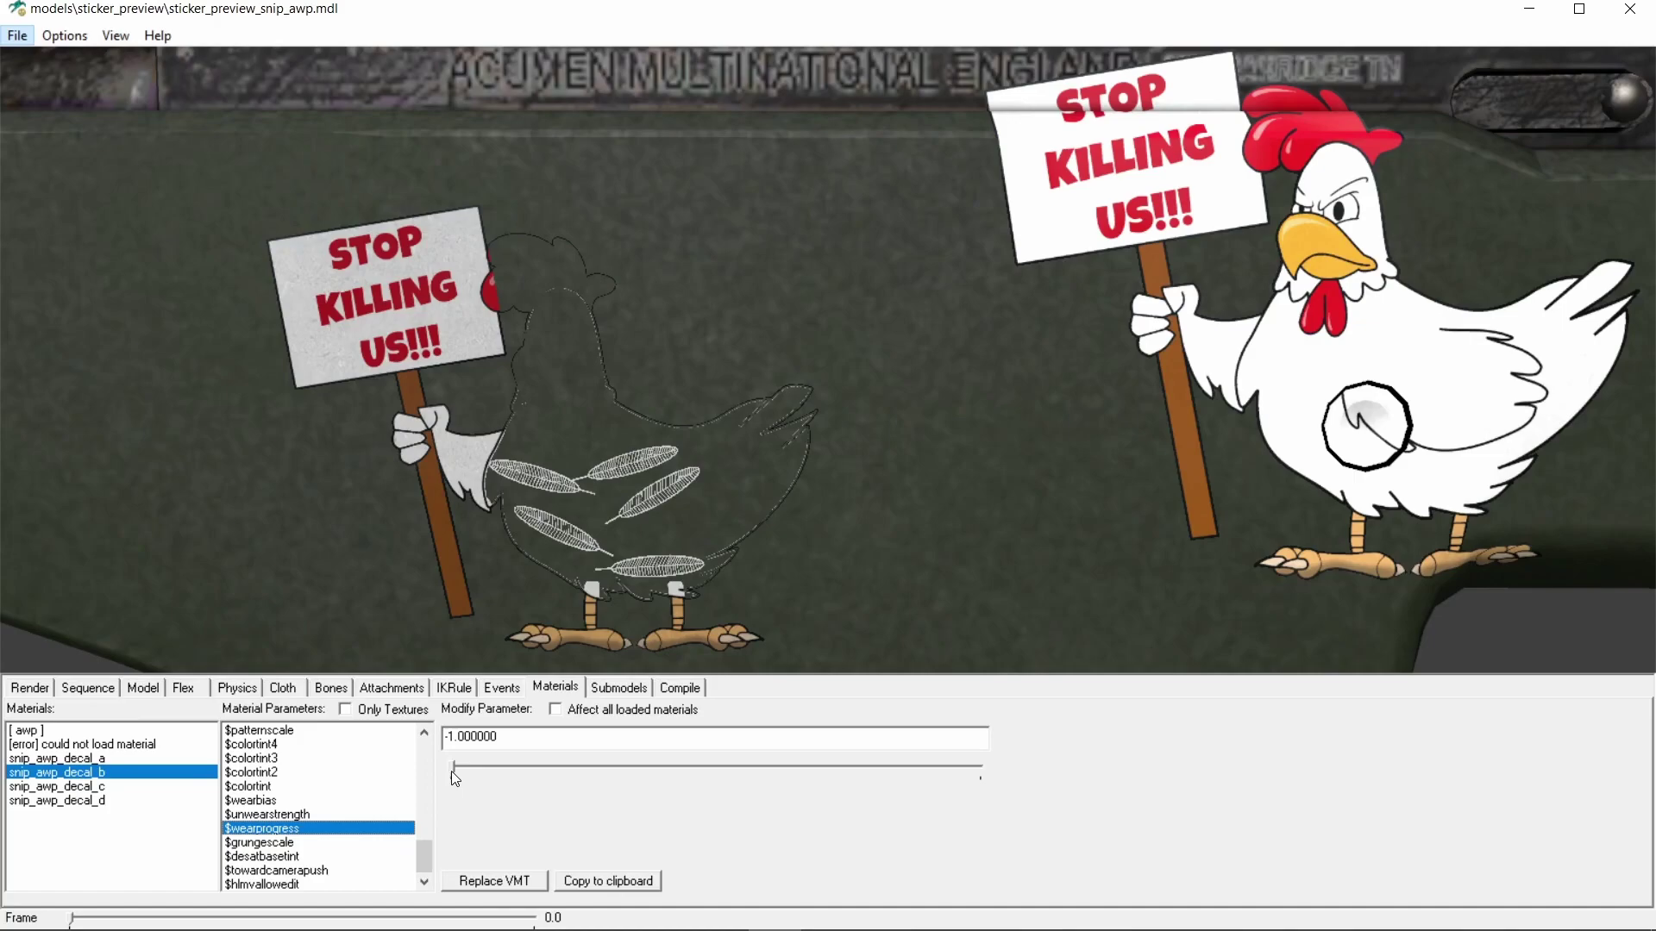
{"action": "left_click_drag", "start_coordinate": [452, 771], "coordinate": [971, 805]}
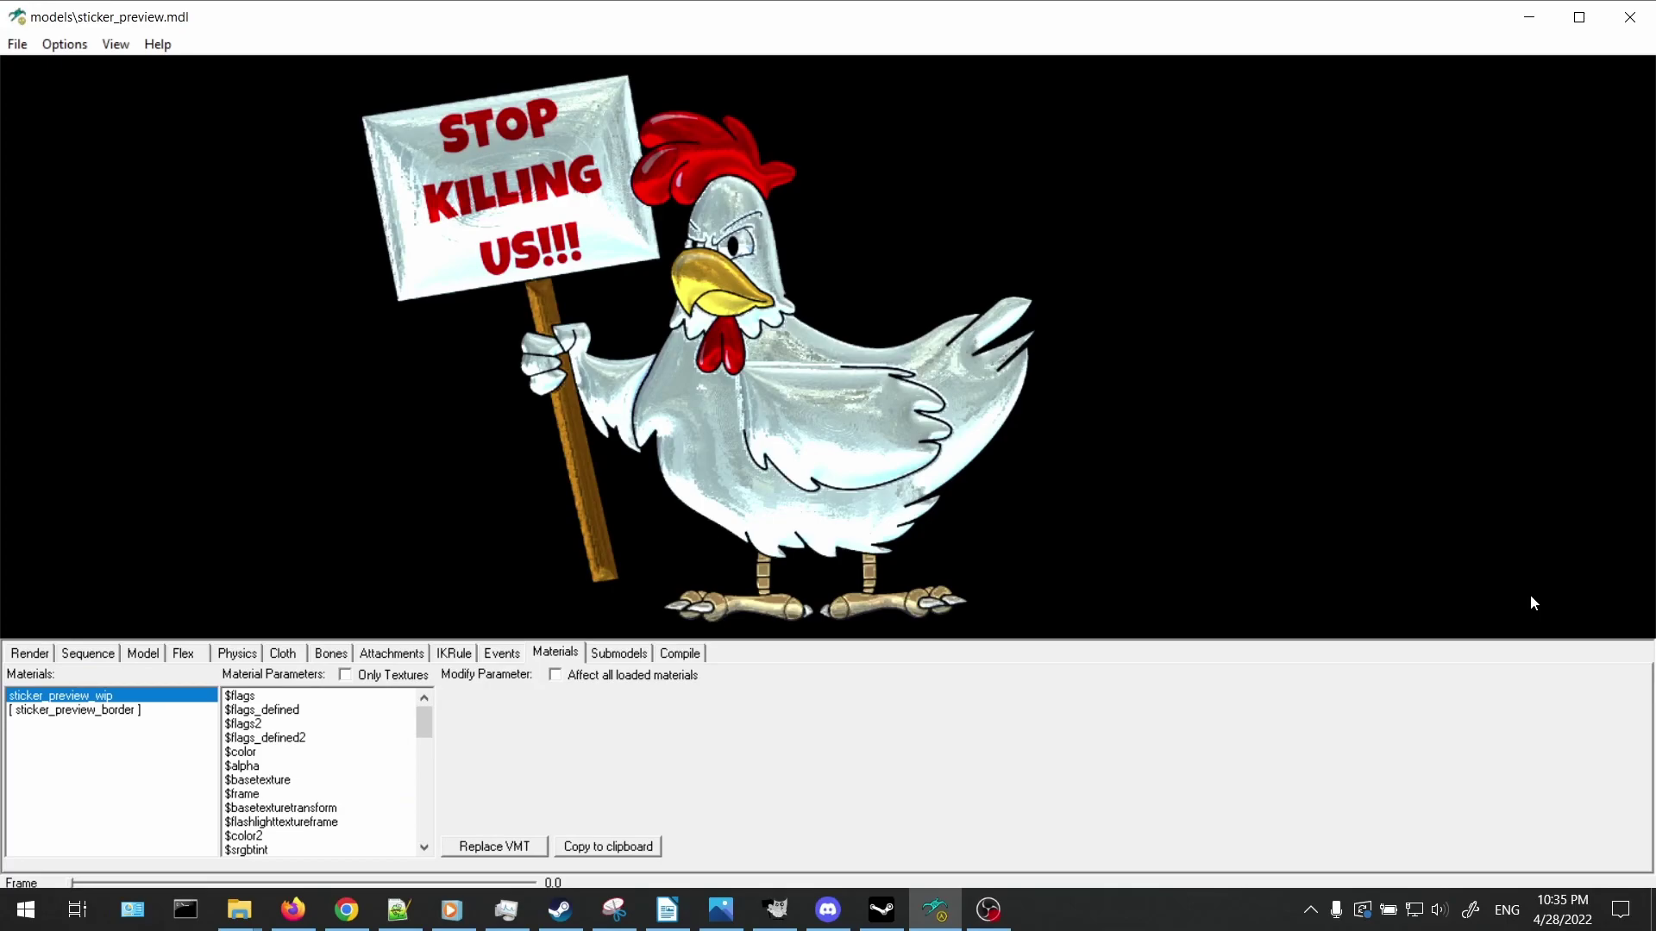
{"action": "left_click_drag", "start_coordinate": [1530, 593], "coordinate": [1480, 599]}
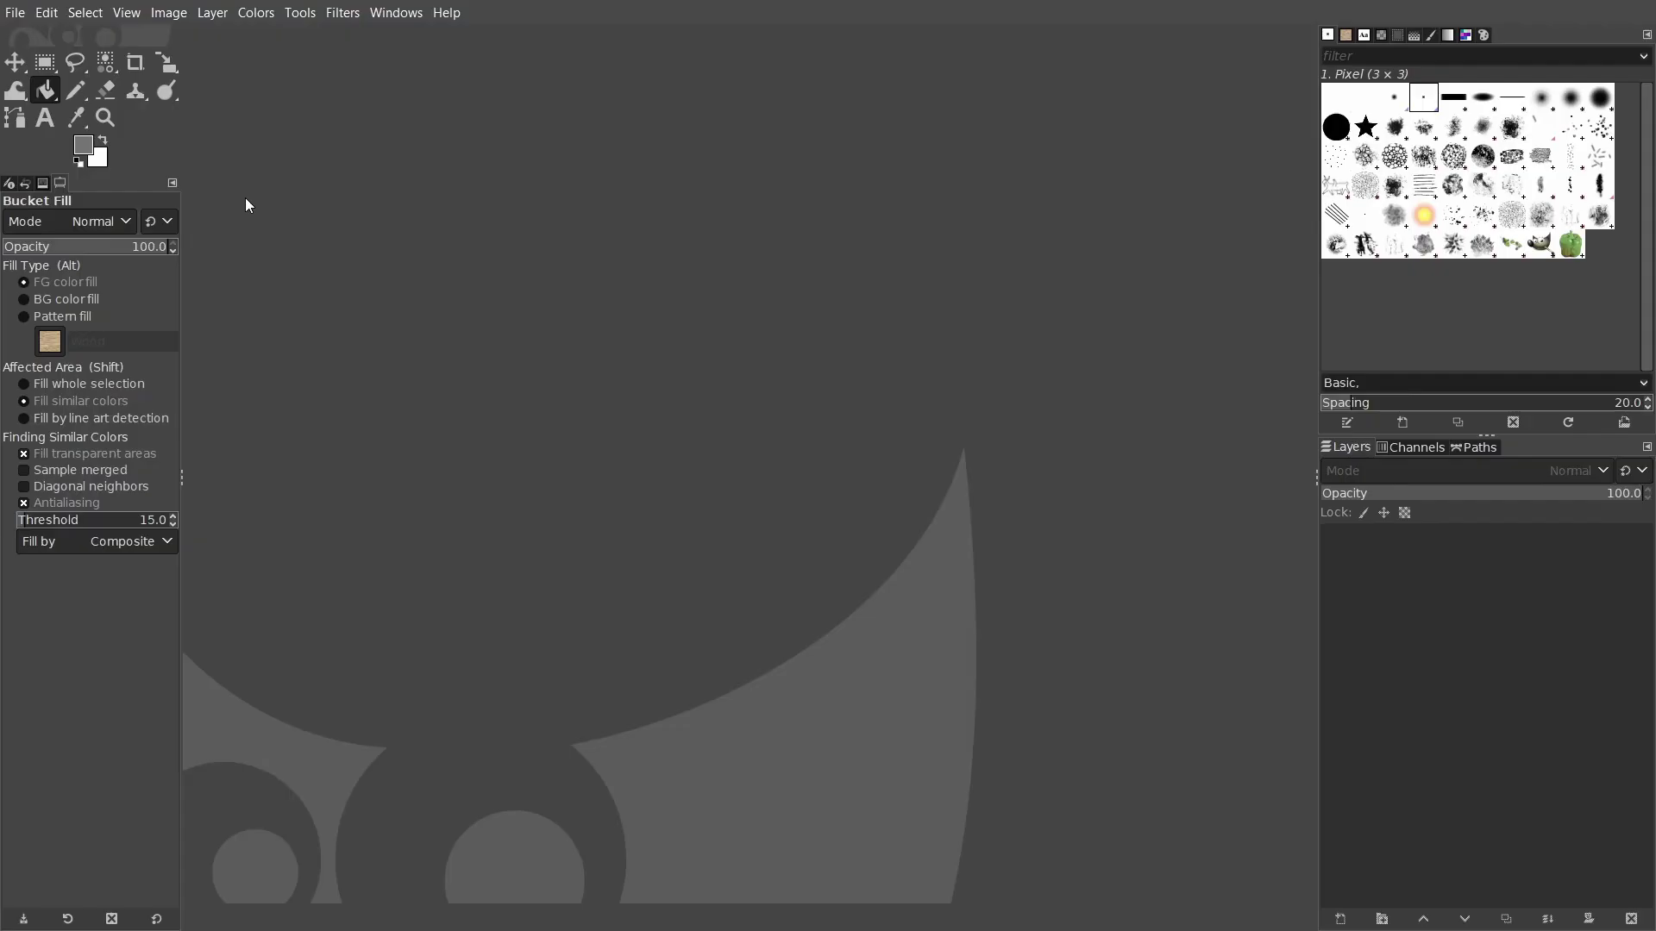
Step: In GIMP, create a new 2048 × 2048 px image and delete its Background layer
{"action": "left_click", "coordinate": [15, 12]}
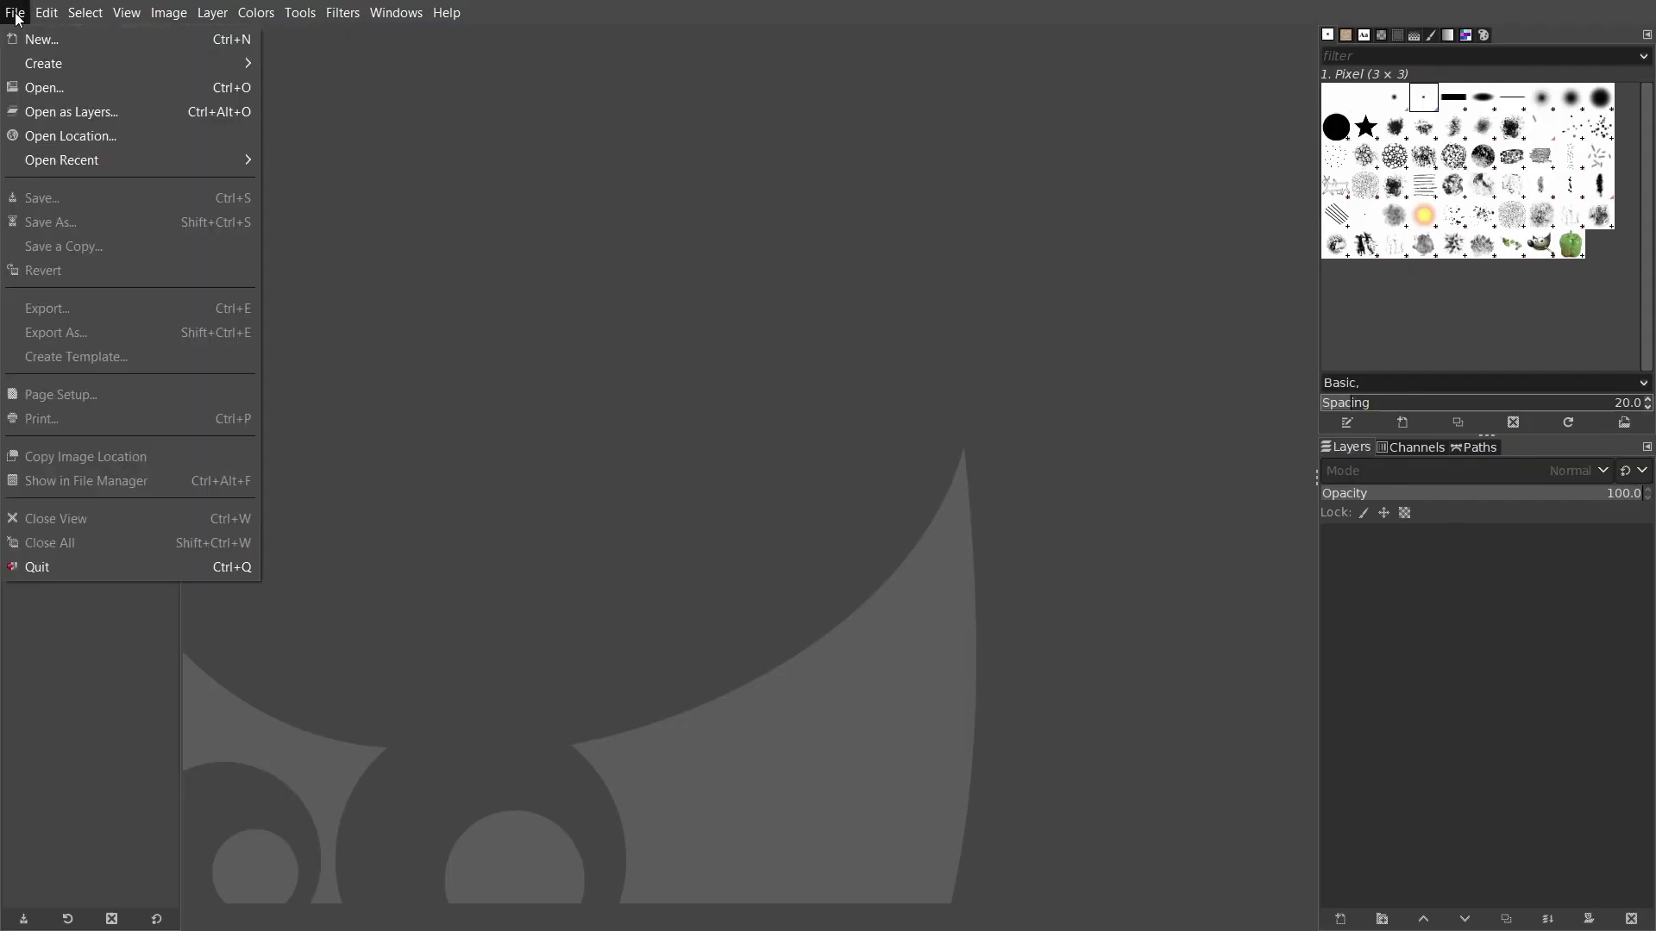
{"action": "left_click", "coordinate": [31, 39]}
{"action": "double_click", "coordinate": [454, 210]}
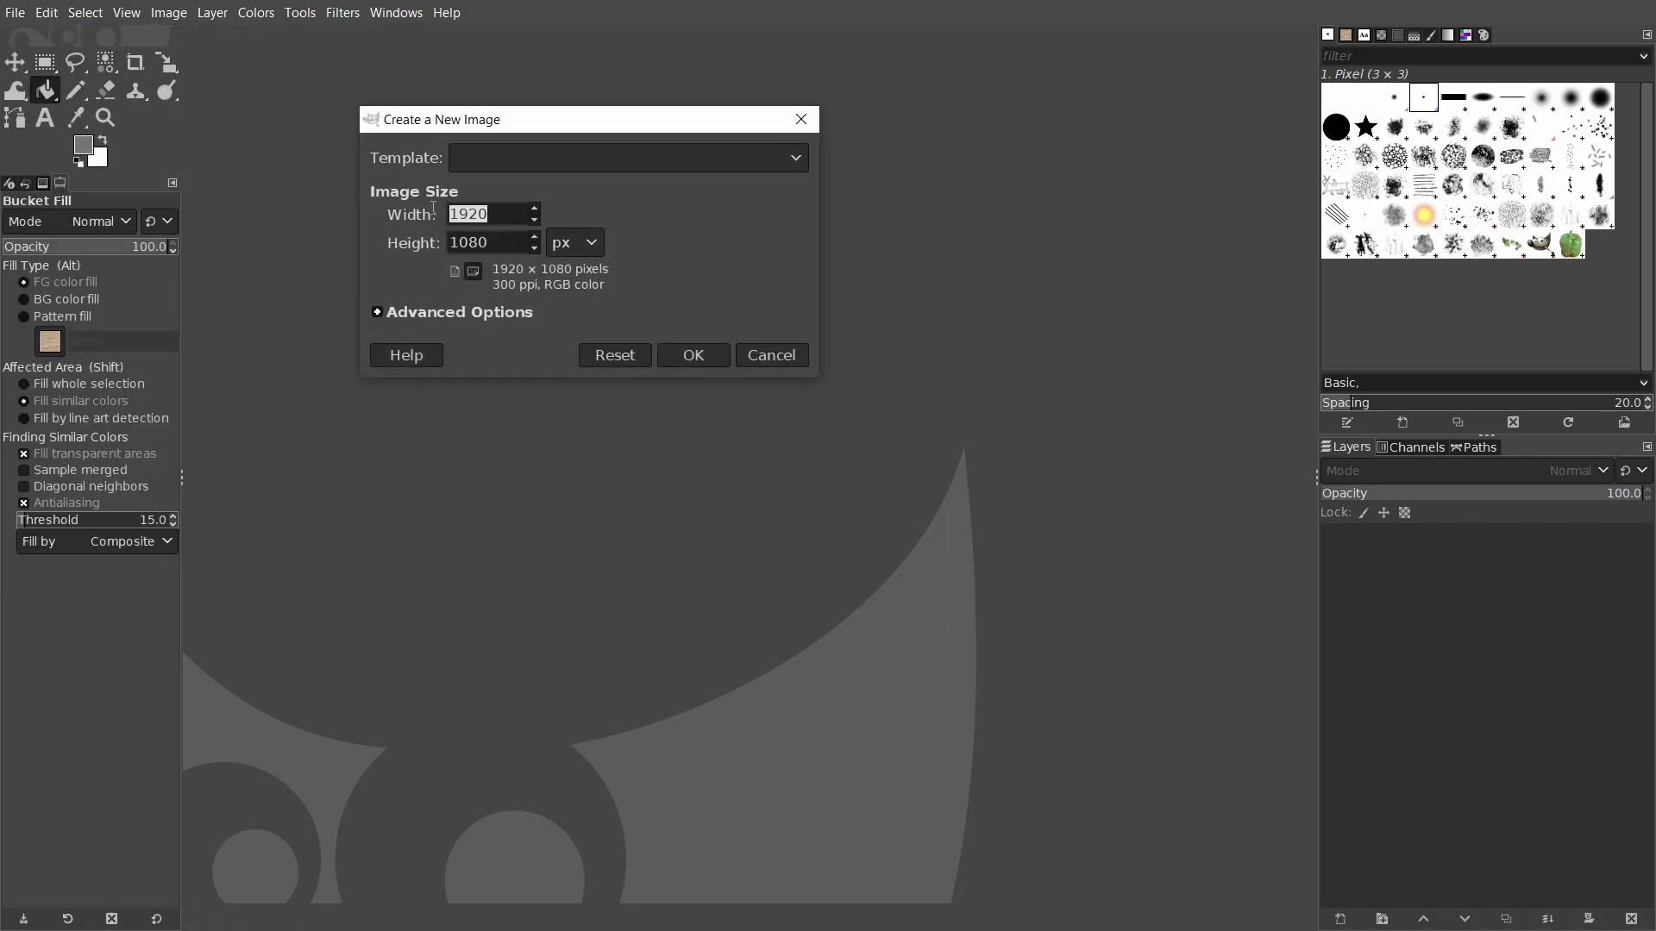
{"action": "type", "text": "2048"}
{"action": "double_click", "coordinate": [457, 242]}
{"action": "type", "text": "2048"}
{"action": "left_click", "coordinate": [694, 355]}
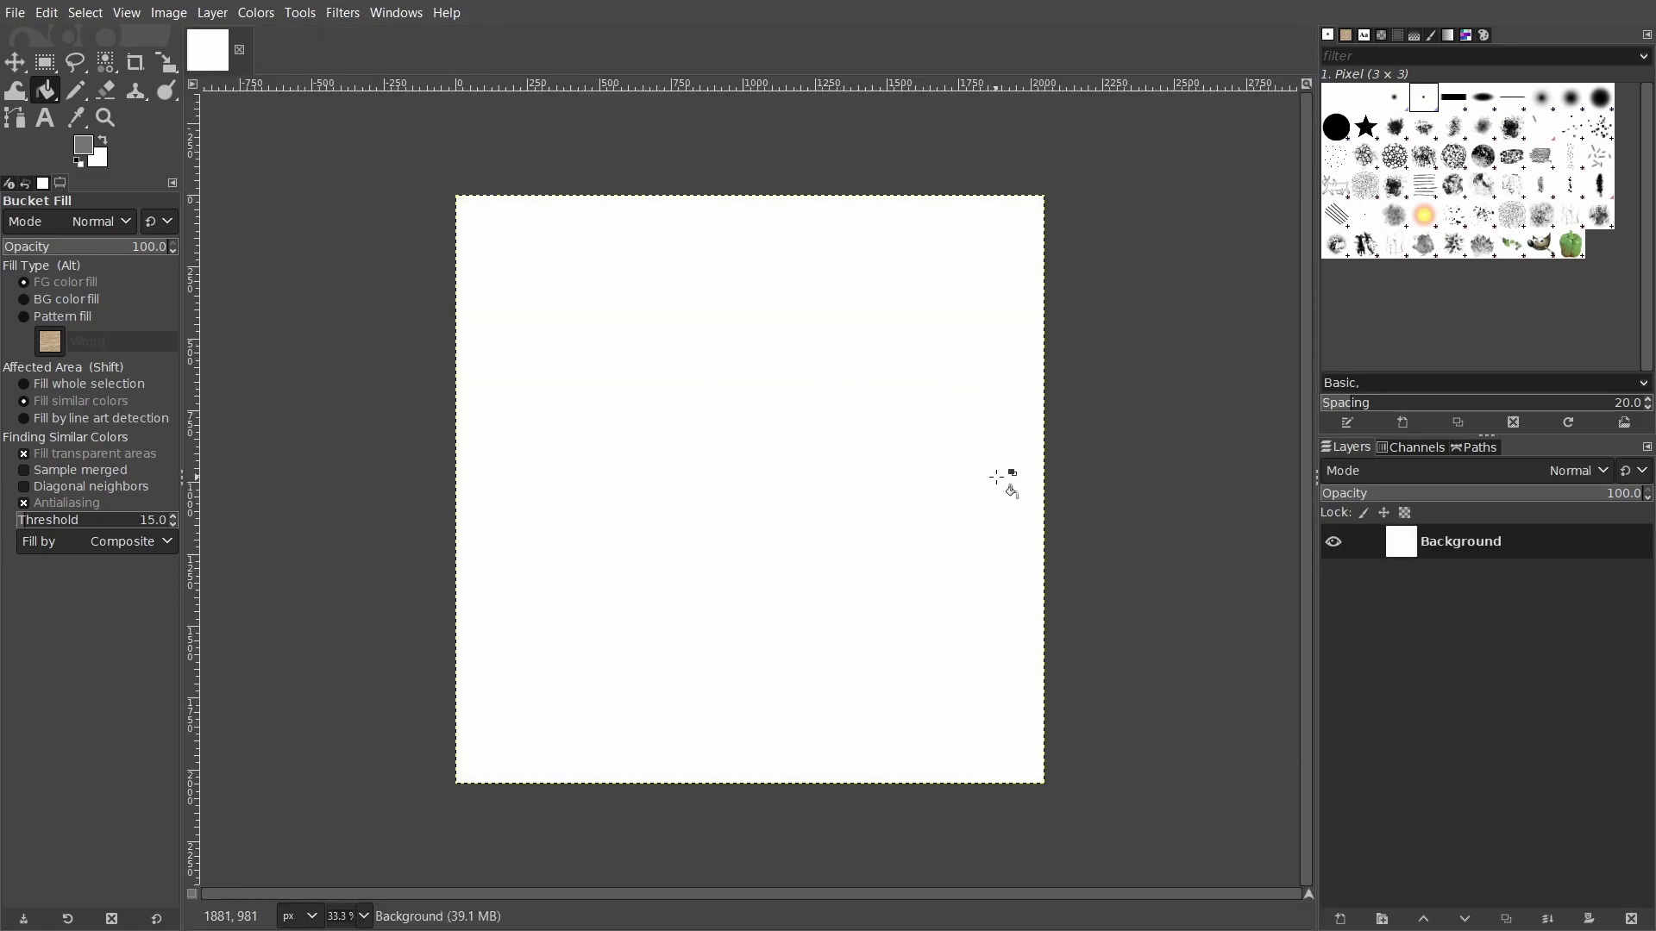
{"action": "left_click", "coordinate": [1629, 919]}
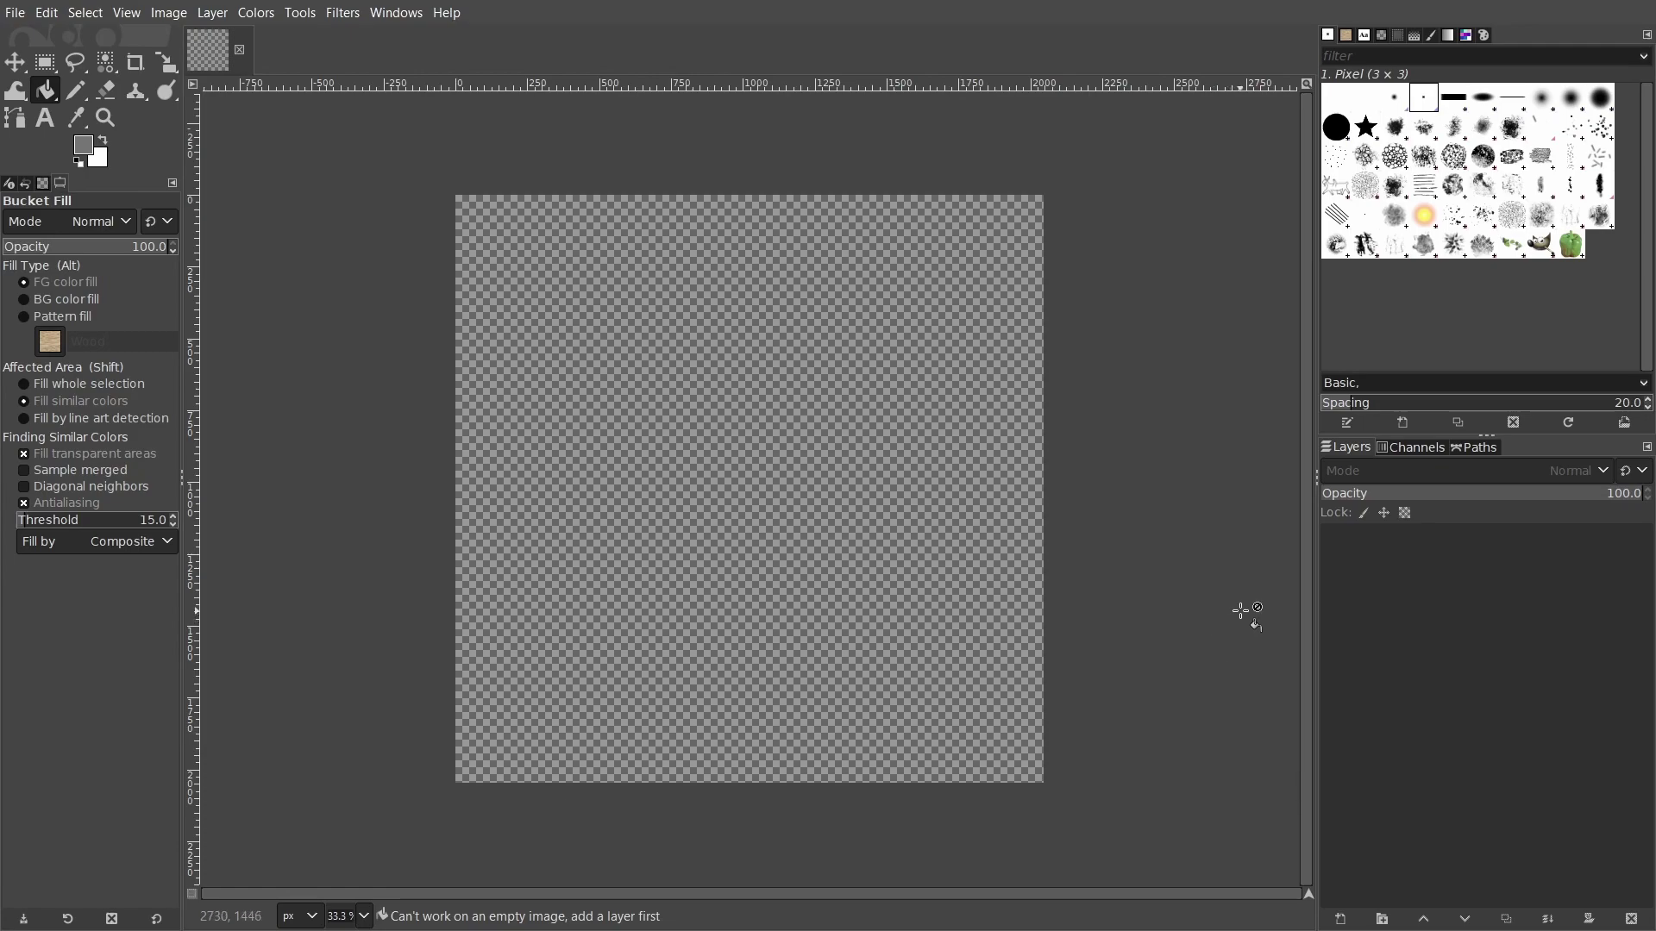
{"action": "left_click", "coordinate": [1411, 664]}
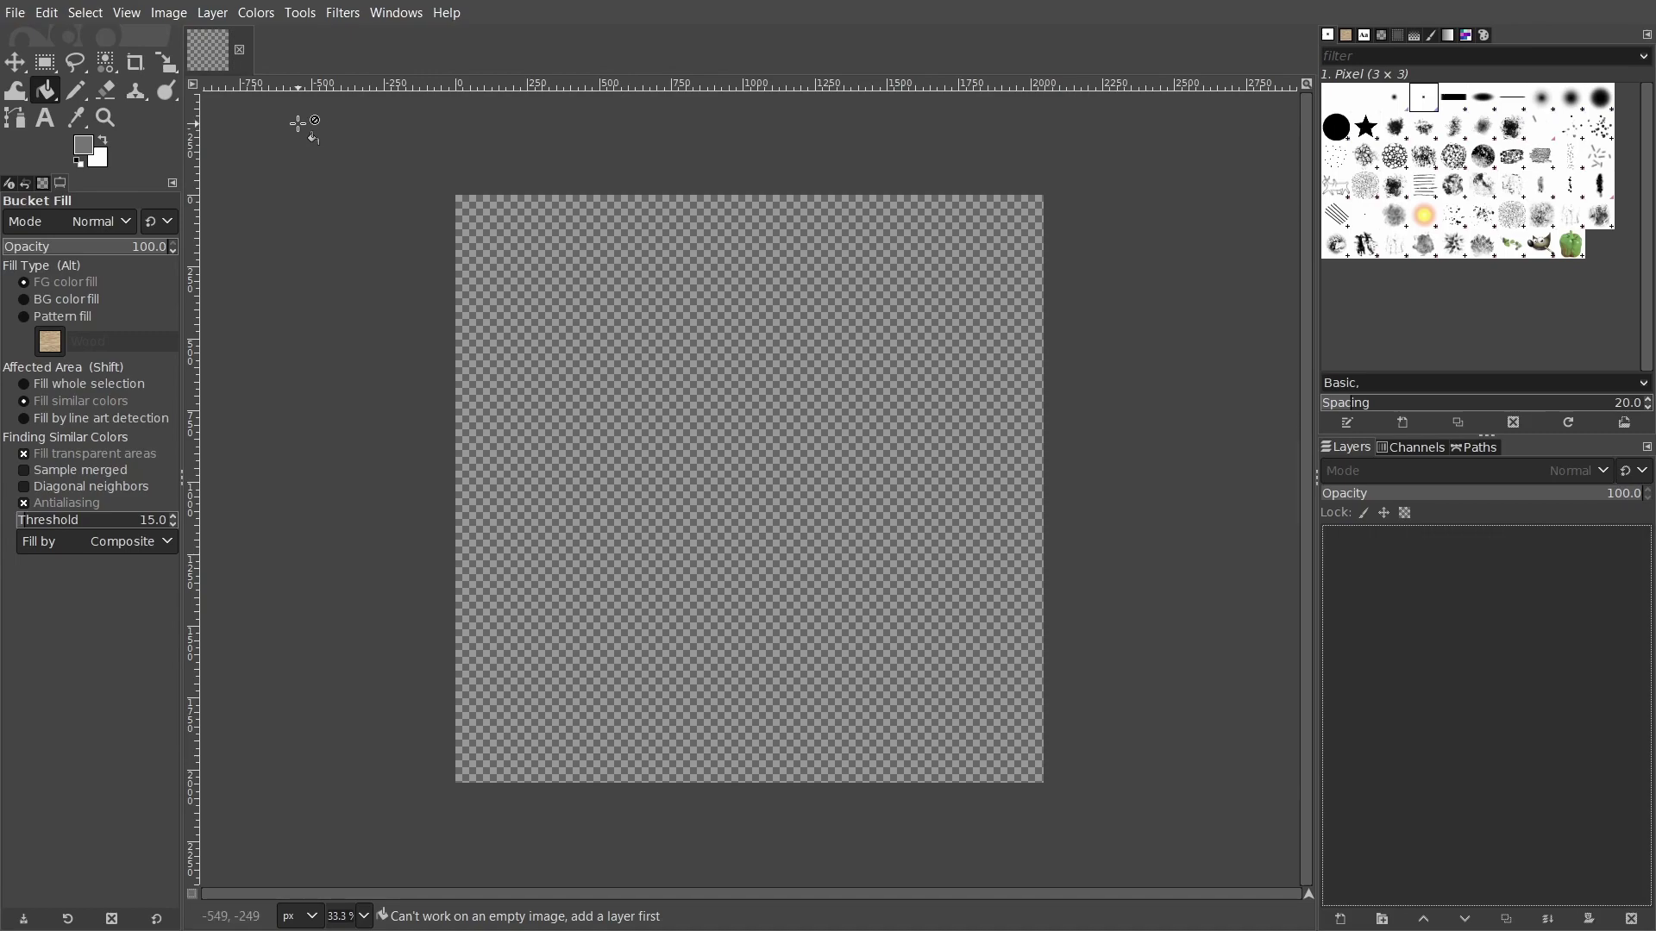
Step: Open all ten PNG files in the Parts folder, 0-feathers.png through 9-beak.png, as layers of the empty image
{"action": "left_click", "coordinate": [15, 13]}
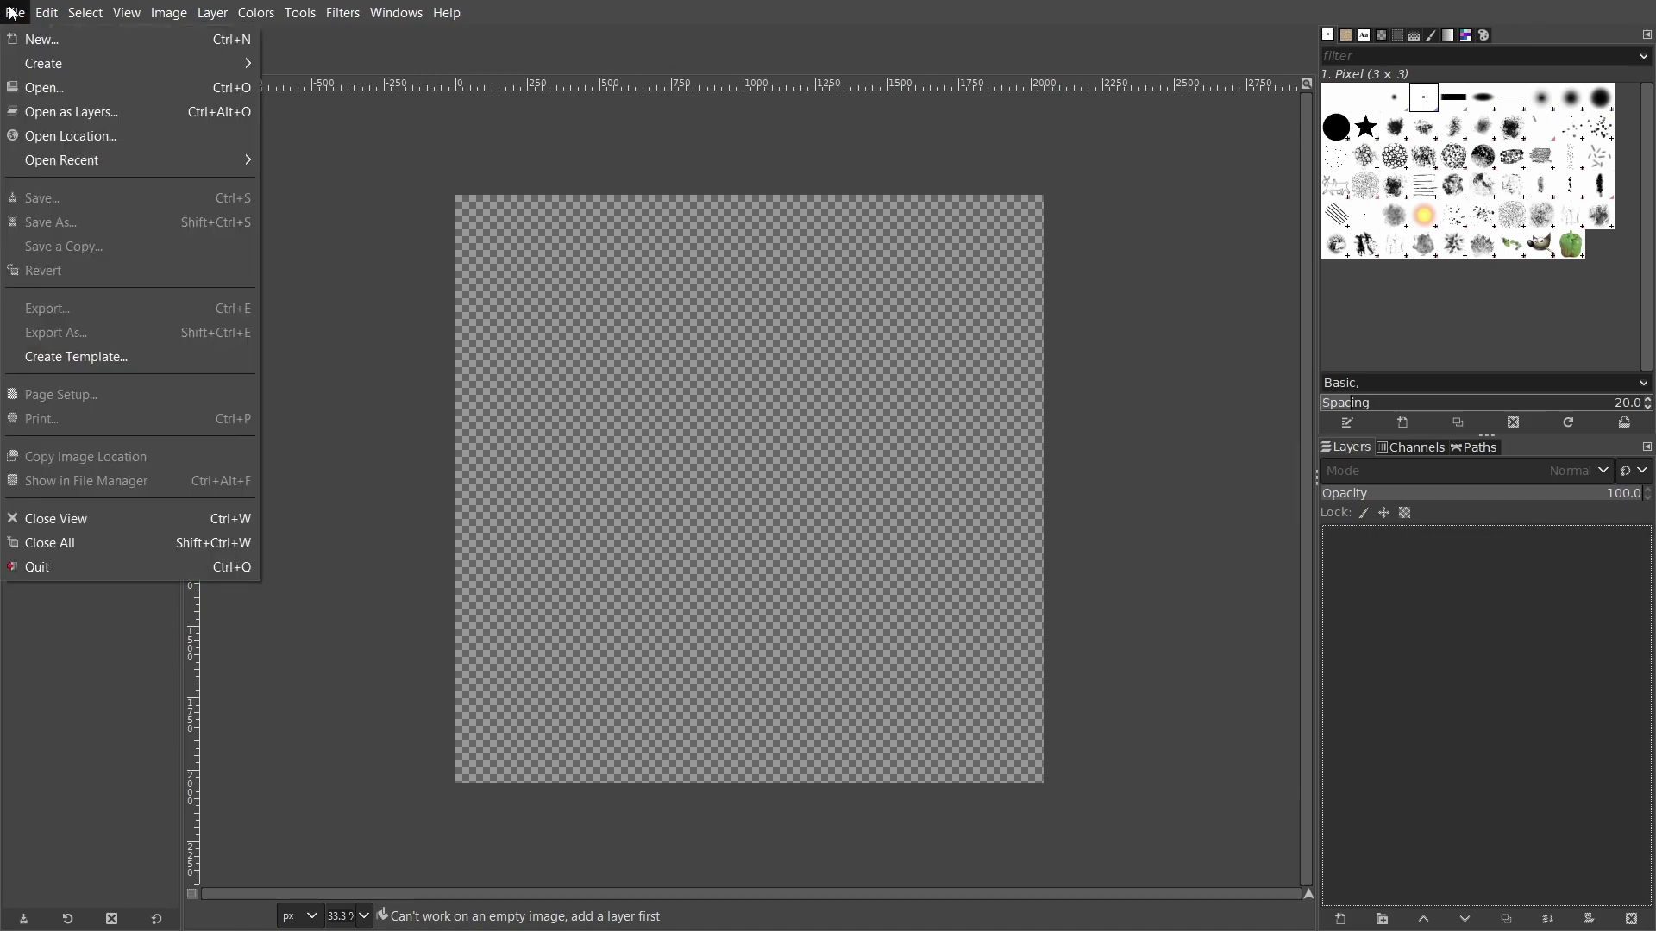
{"action": "left_click", "coordinate": [55, 107]}
{"action": "left_click", "coordinate": [675, 426], "text": "shift"}
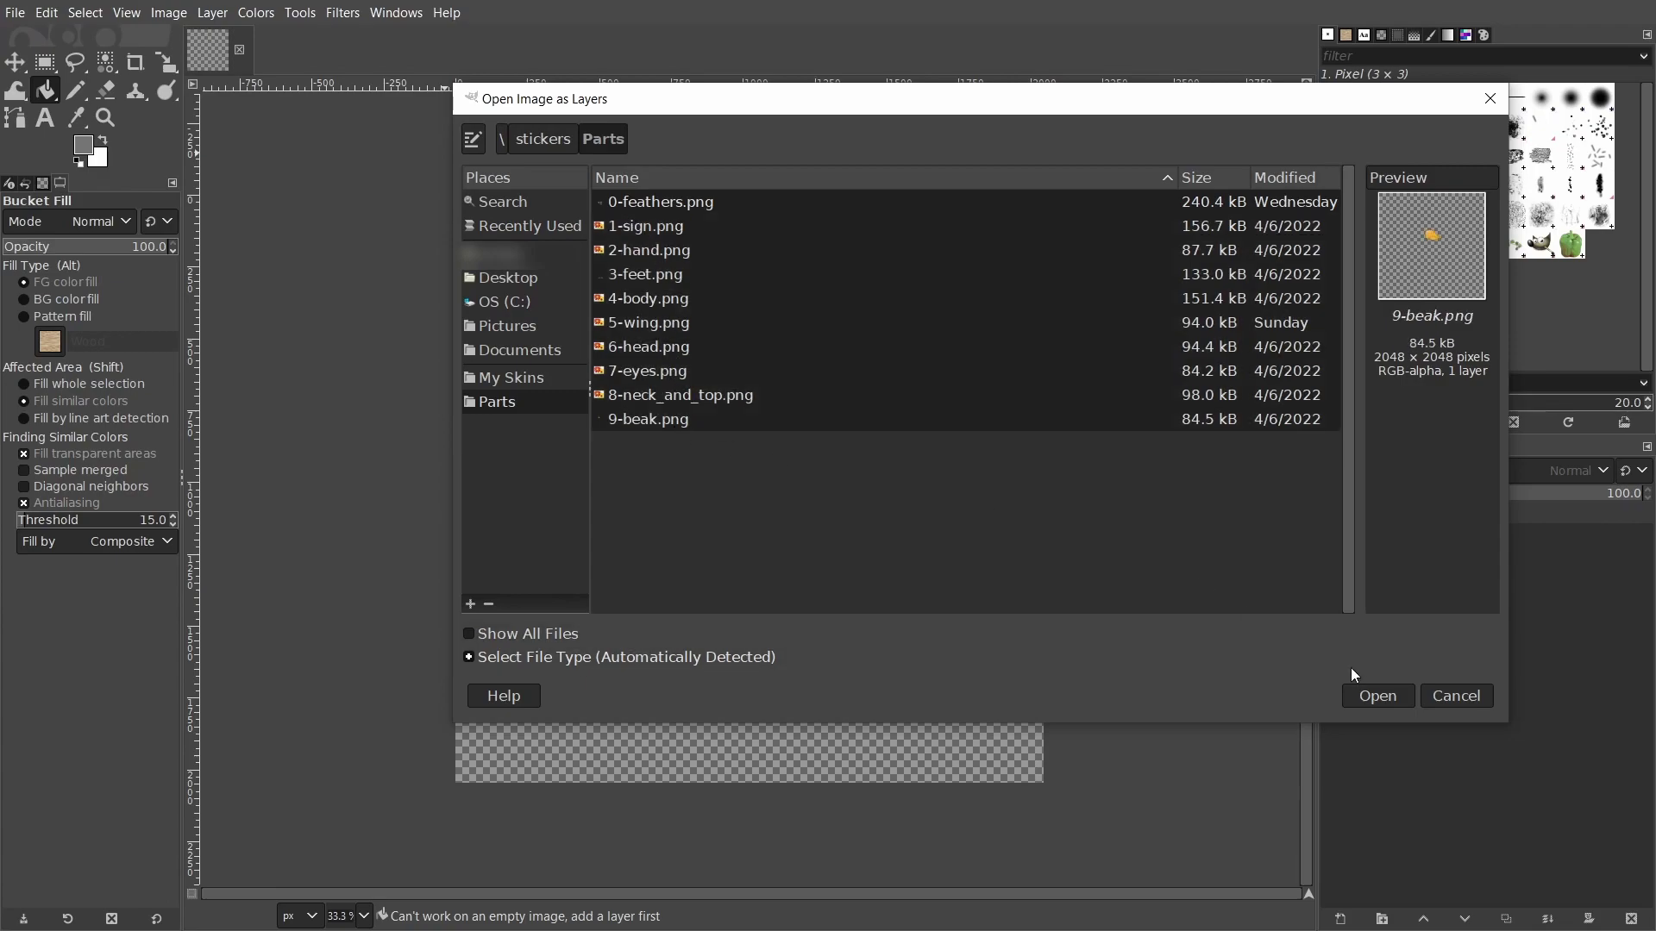
{"action": "left_click", "coordinate": [1371, 695]}
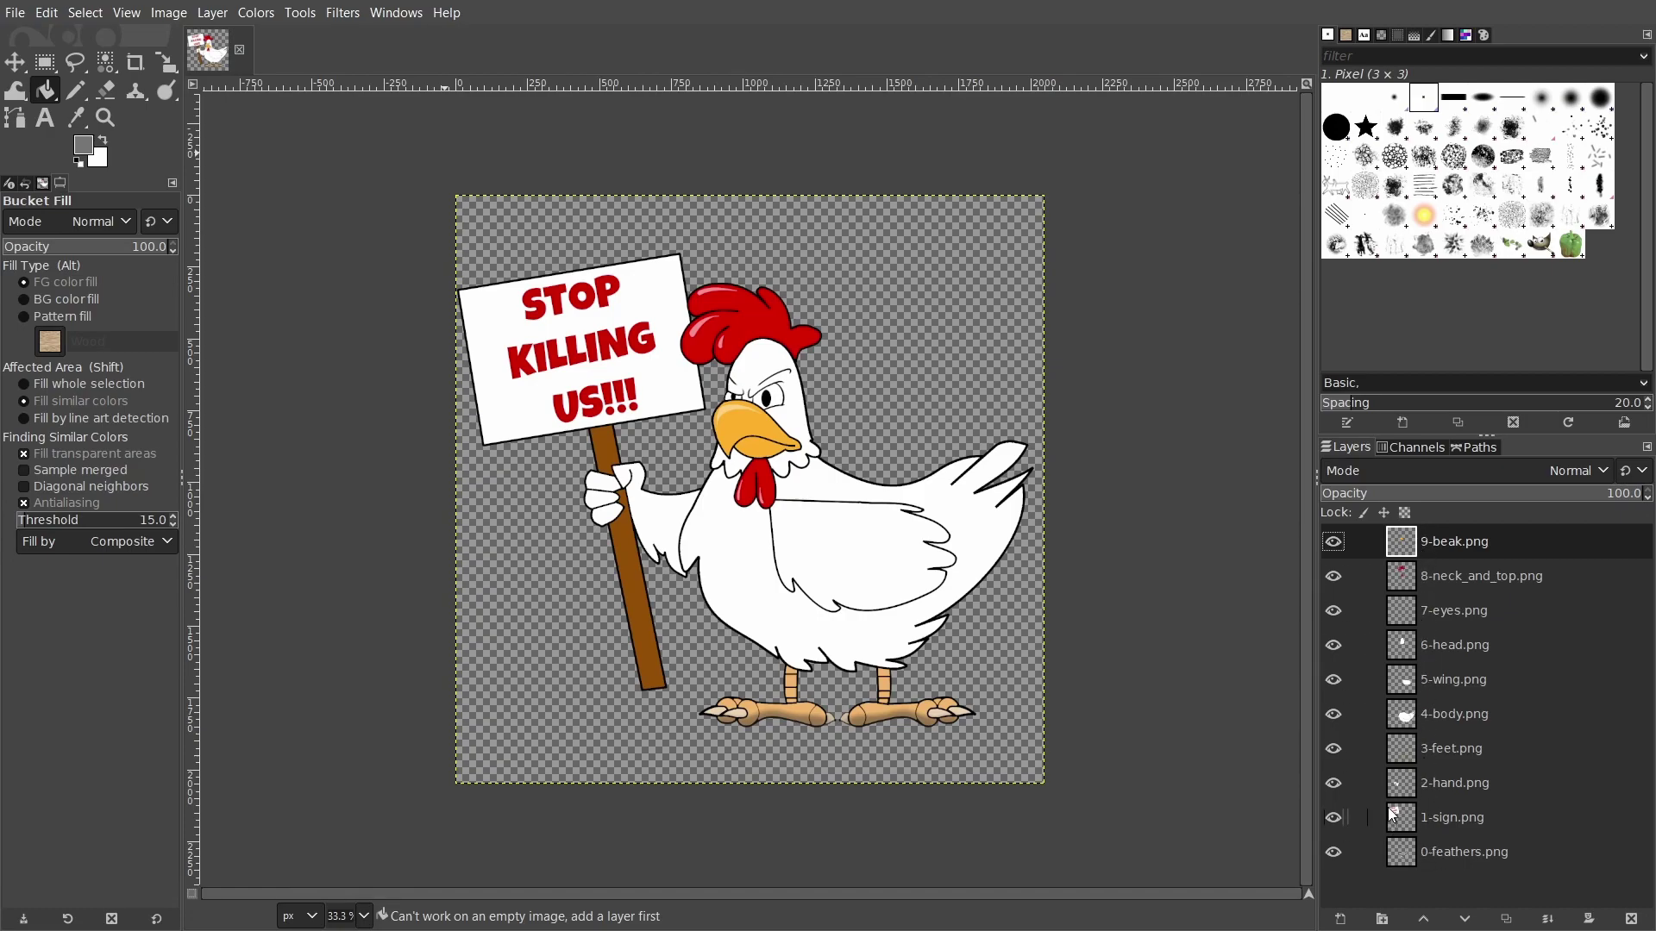
Step: Hide the 5-wing.png and 0-feathers.png layers and create a new layer from everything visible above 9-beak.png
{"action": "left_click", "coordinate": [1333, 680]}
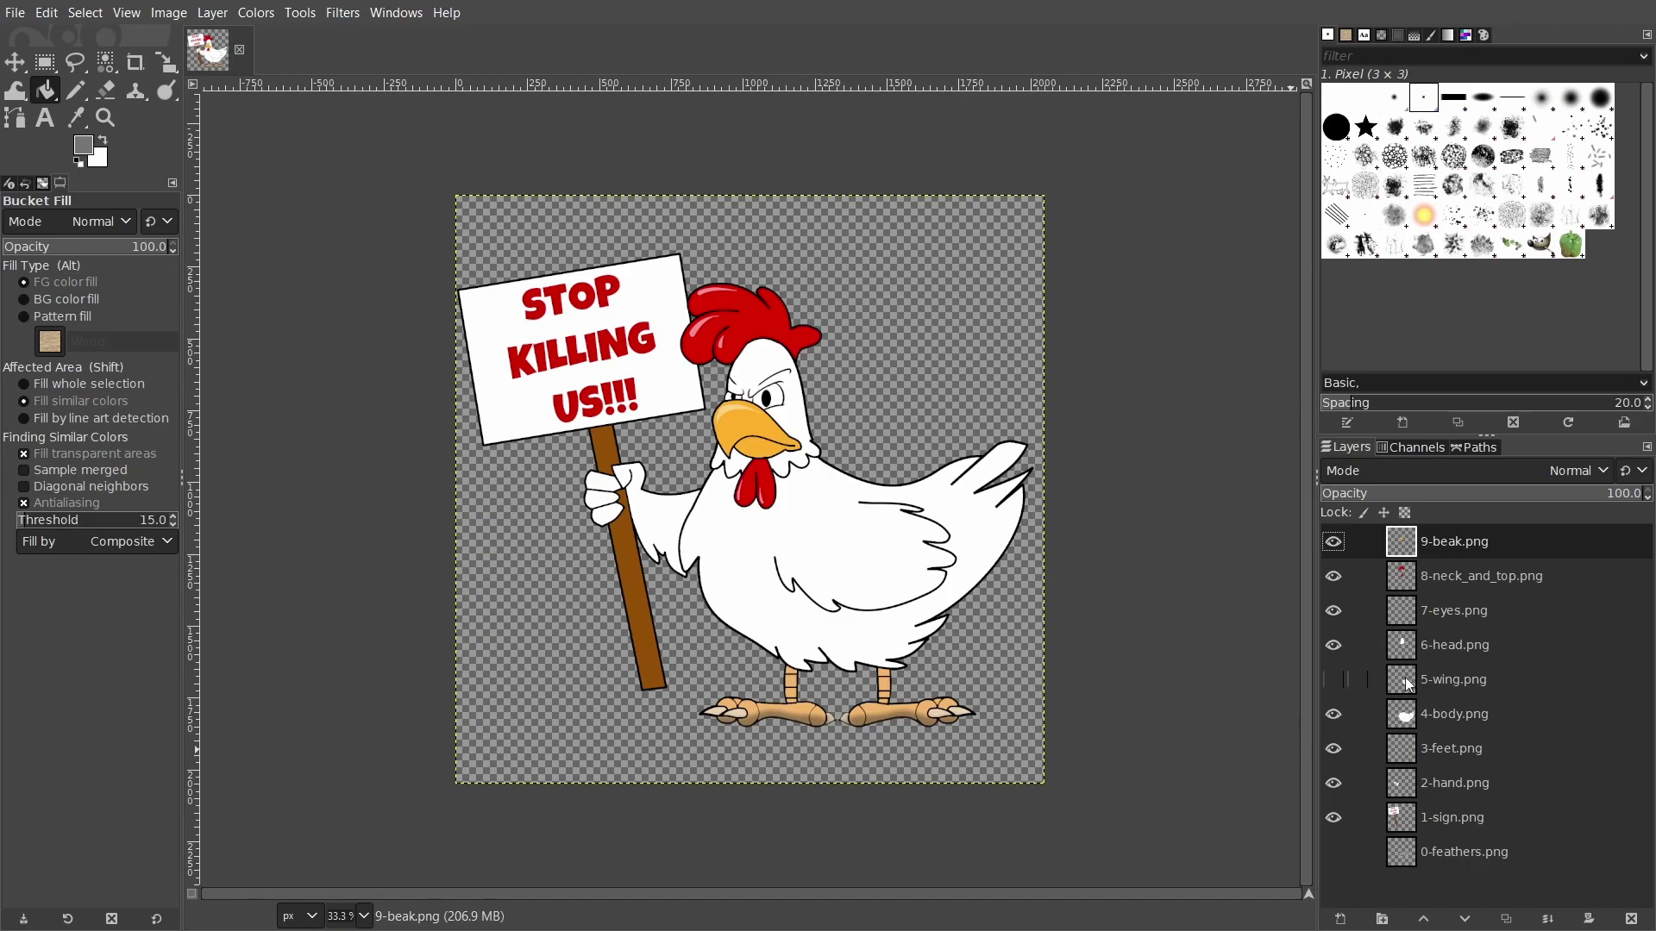
{"action": "right_click", "coordinate": [1406, 548]}
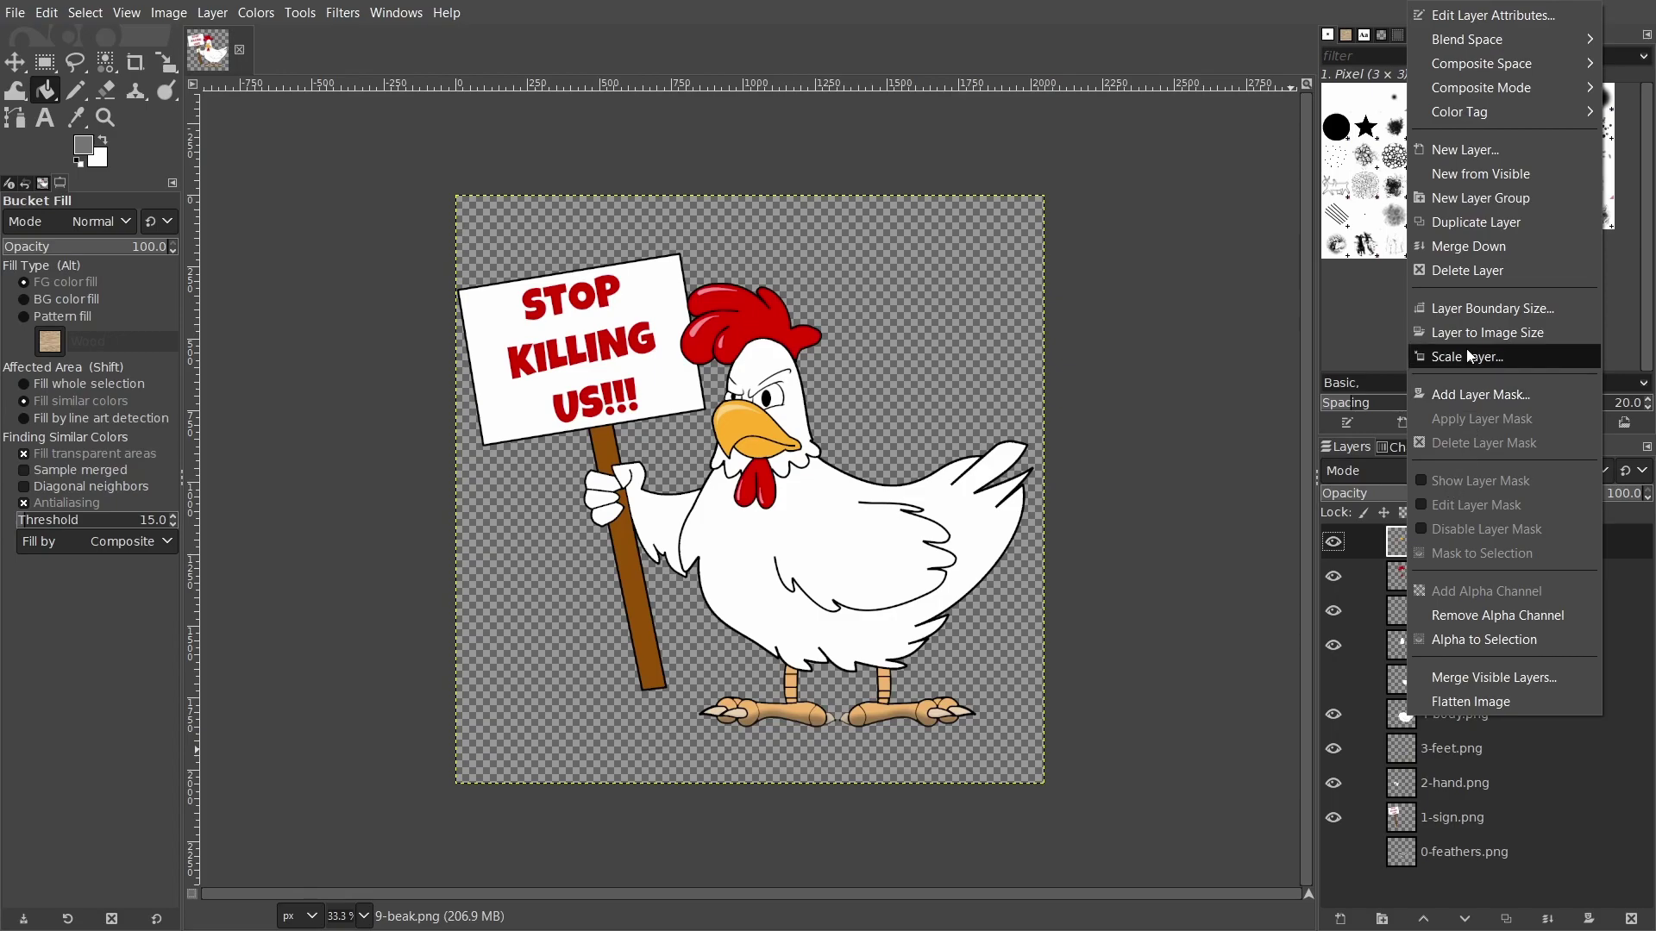
{"action": "left_click", "coordinate": [1455, 175]}
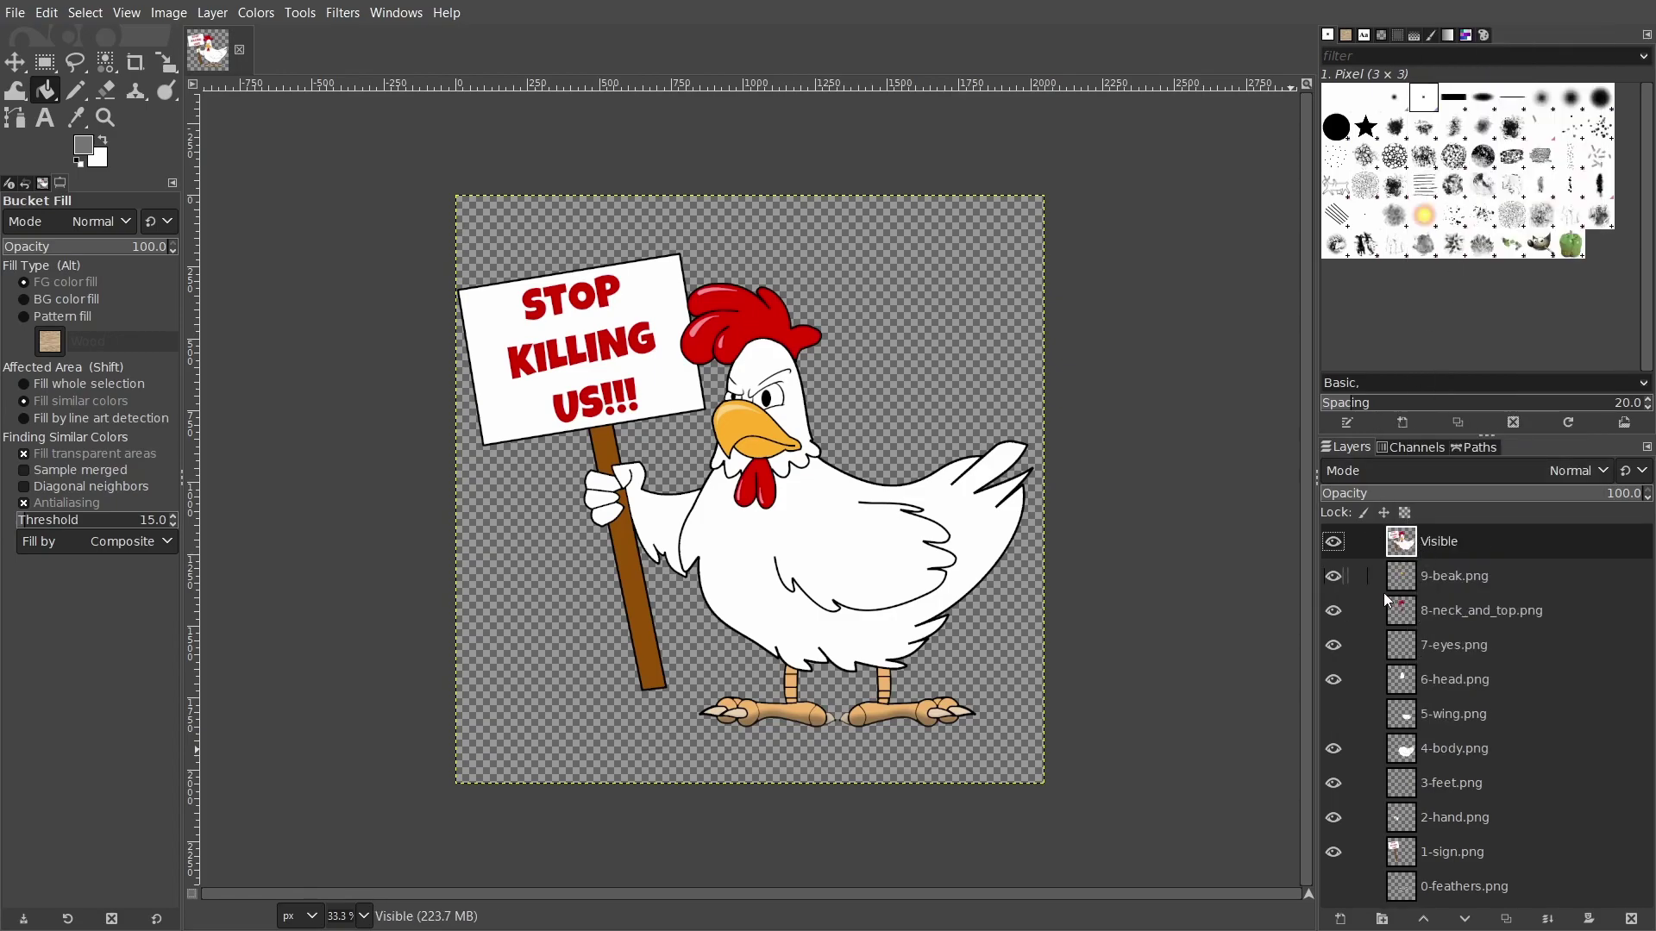
Step: Hide all the part layers beneath the merged Visible layer, then toggle that layer off and on to check it
{"action": "left_click", "coordinate": [1333, 576]}
{"action": "left_click", "coordinate": [1333, 818]}
{"action": "left_click", "coordinate": [1335, 541]}
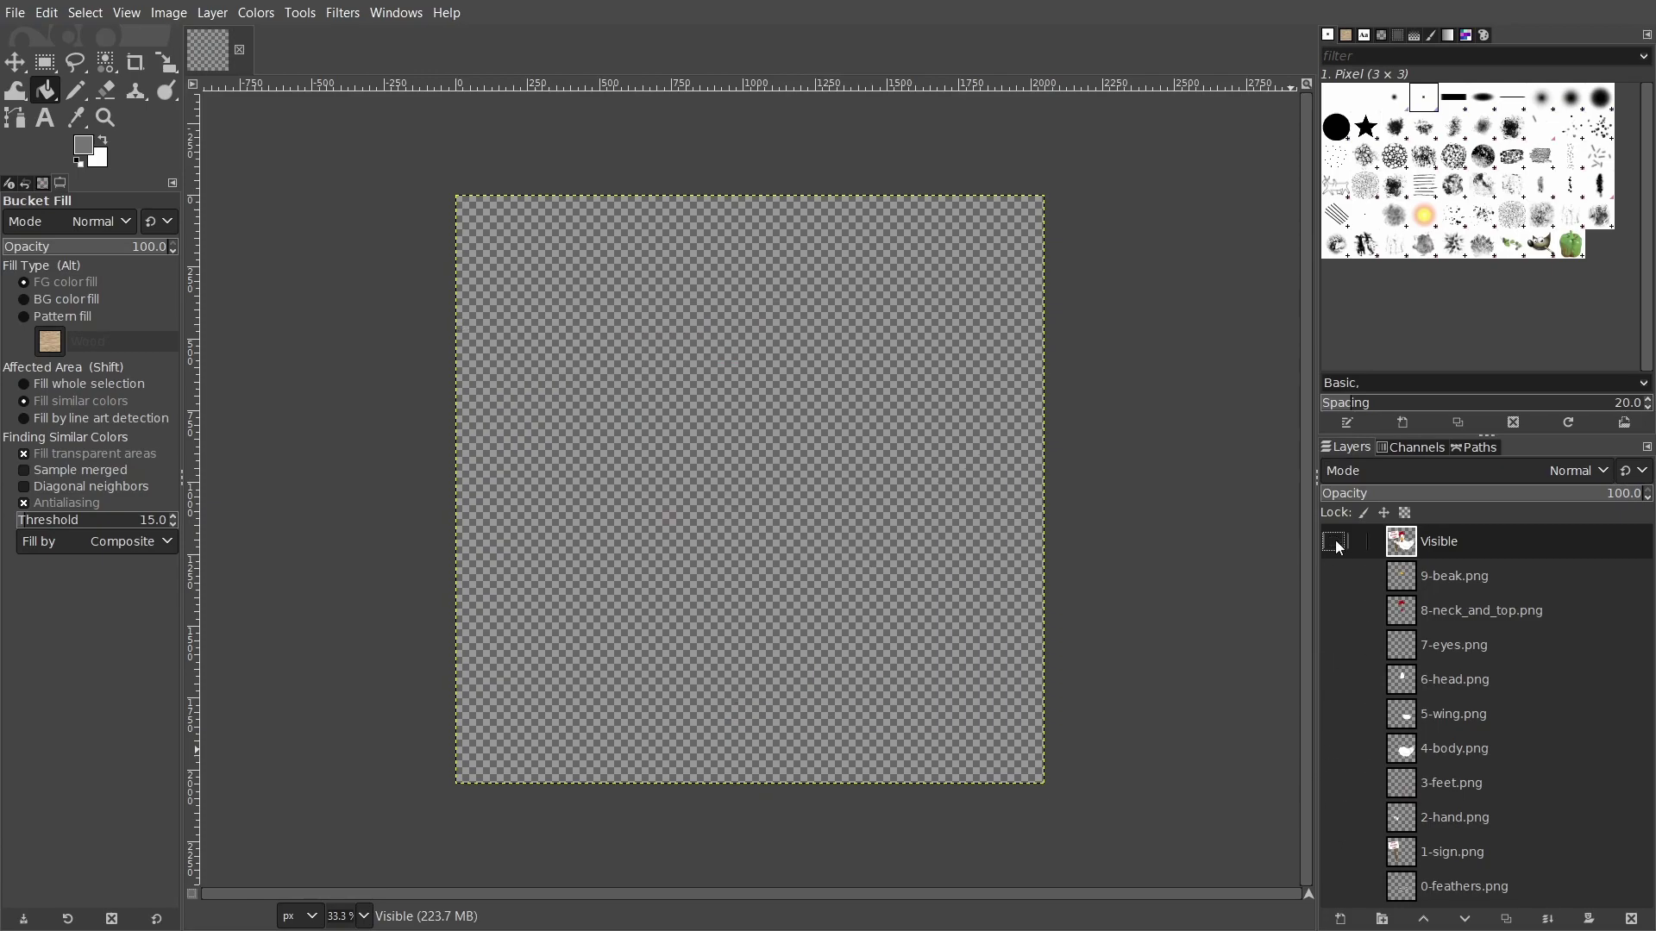
{"action": "left_click", "coordinate": [1335, 542]}
{"action": "left_click", "coordinate": [1335, 541]}
{"action": "left_click", "coordinate": [1335, 542]}
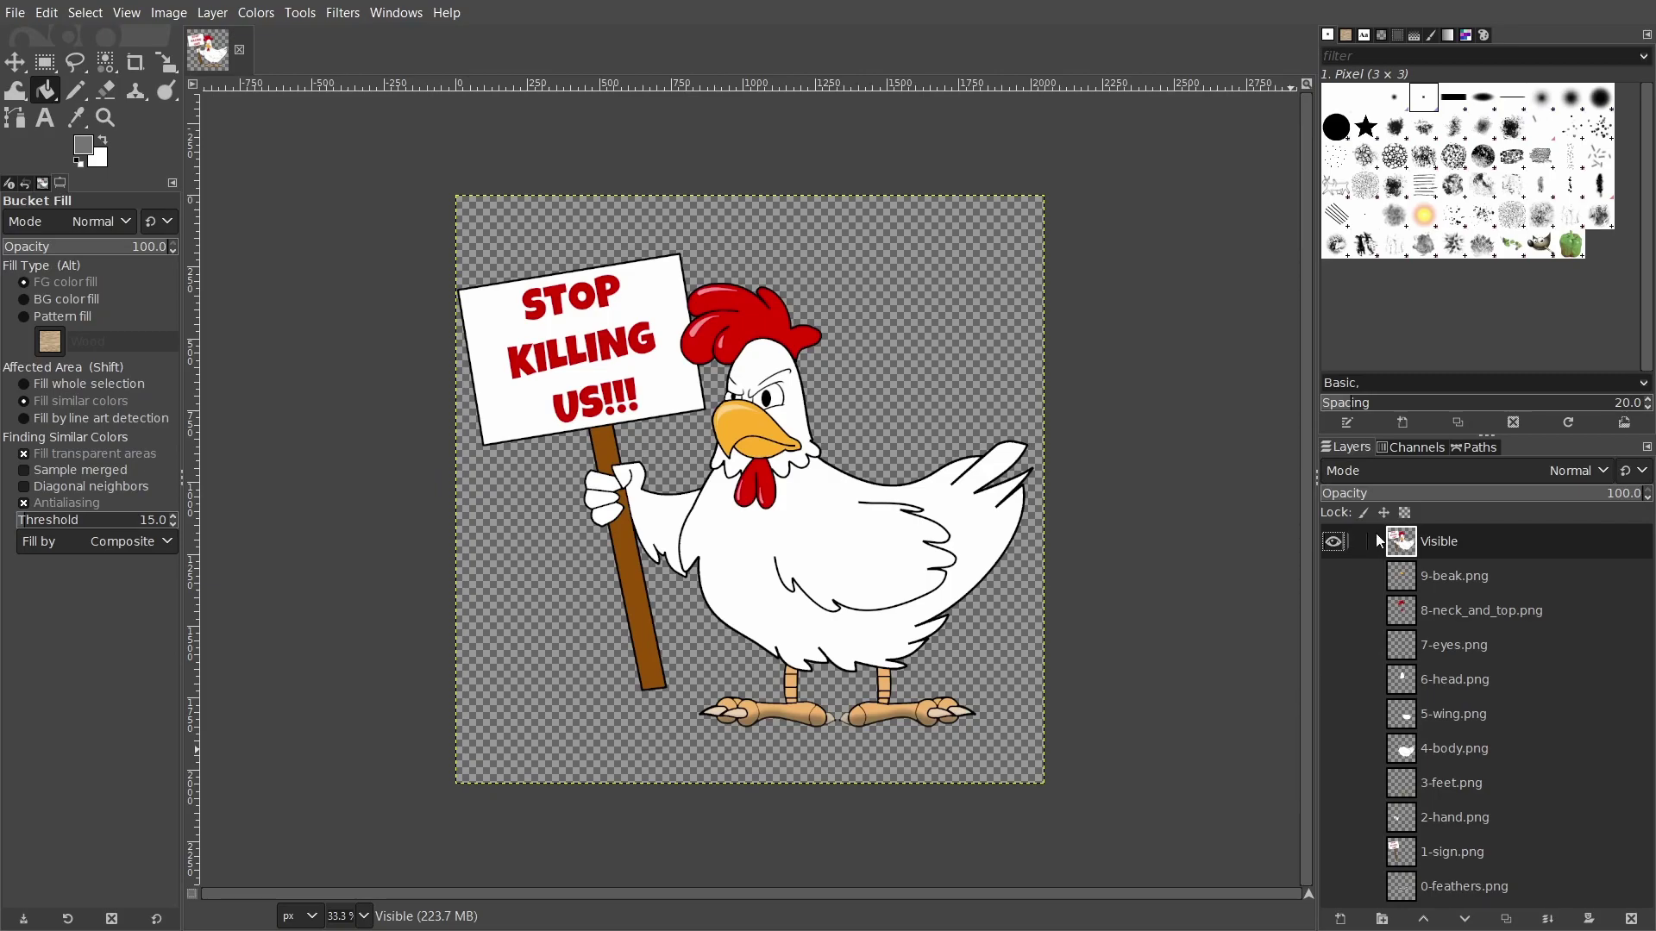
Step: Add a white (full opacity) layer mask to the Visible layer
{"action": "right_click", "coordinate": [1409, 538]}
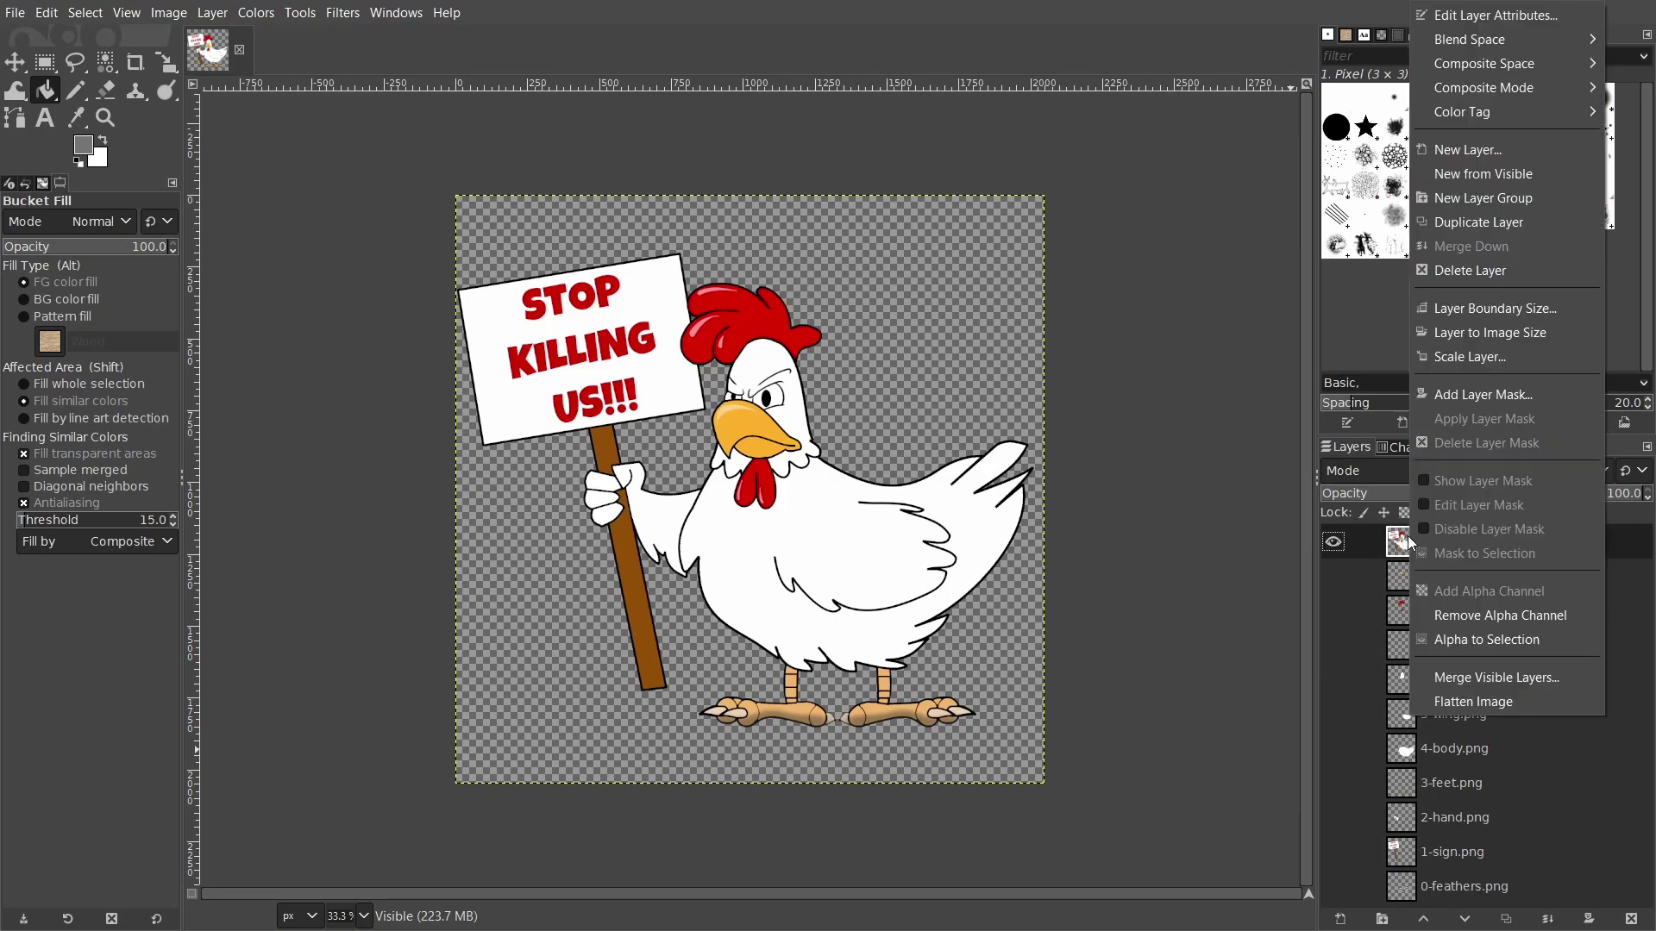
{"action": "left_click", "coordinate": [1499, 395]}
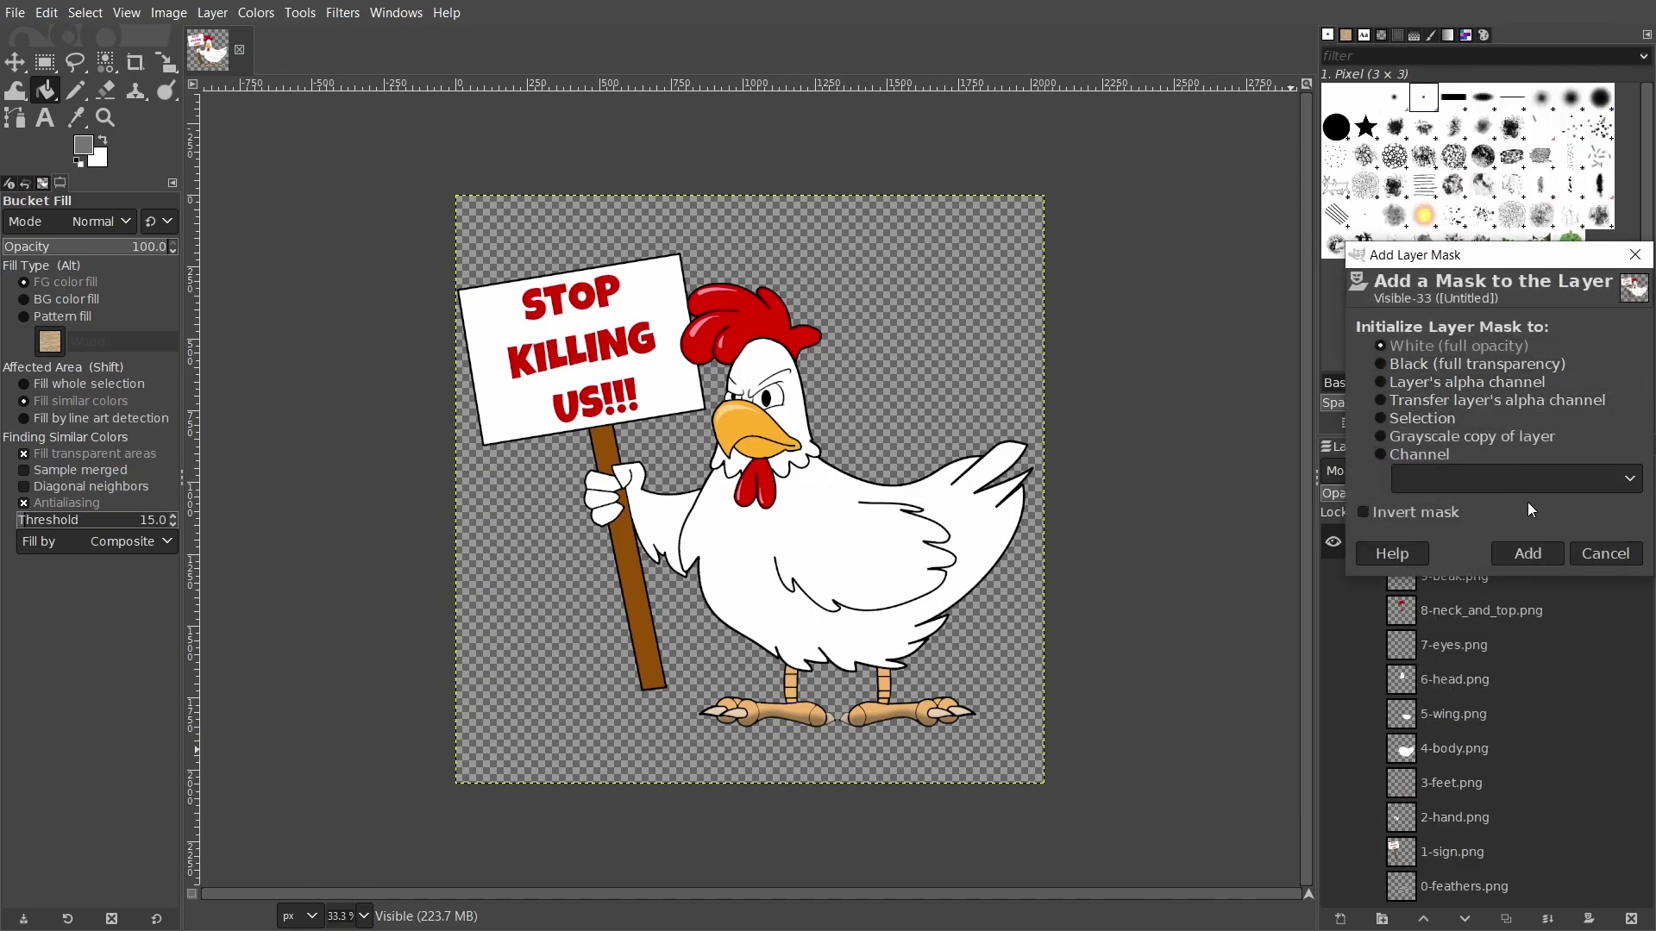
{"action": "left_click", "coordinate": [1528, 553]}
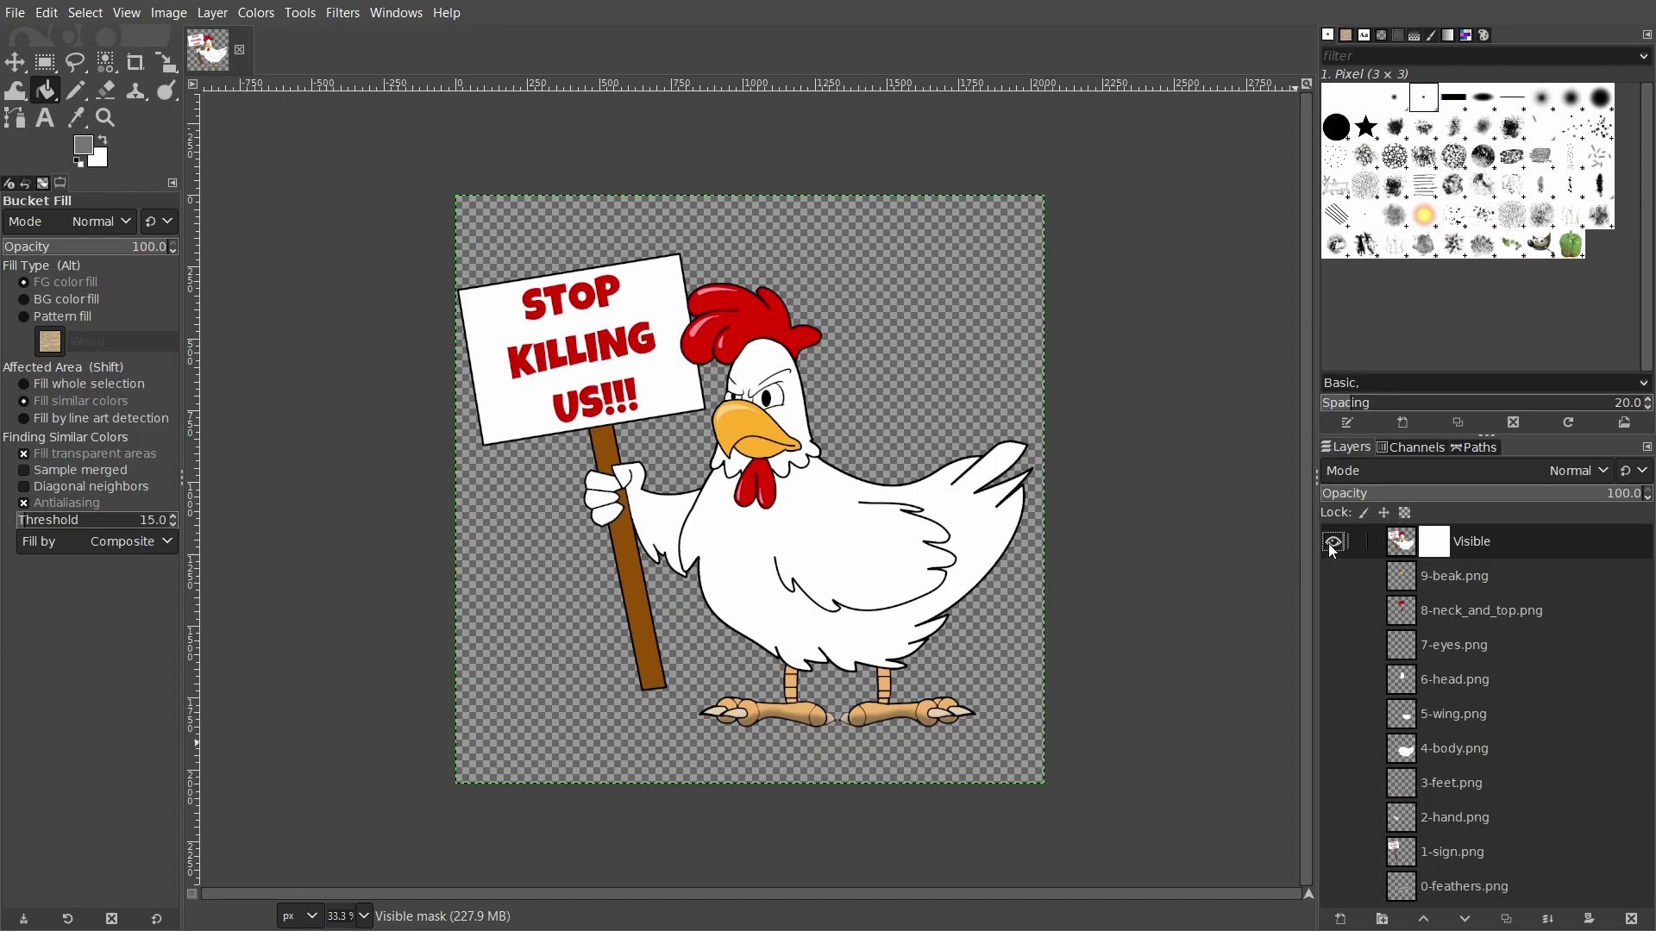
Step: Hide the masked Visible layer and show the 1-sign.png, 2-hand.png and 3-feet.png layers
{"action": "left_click", "coordinate": [1333, 541]}
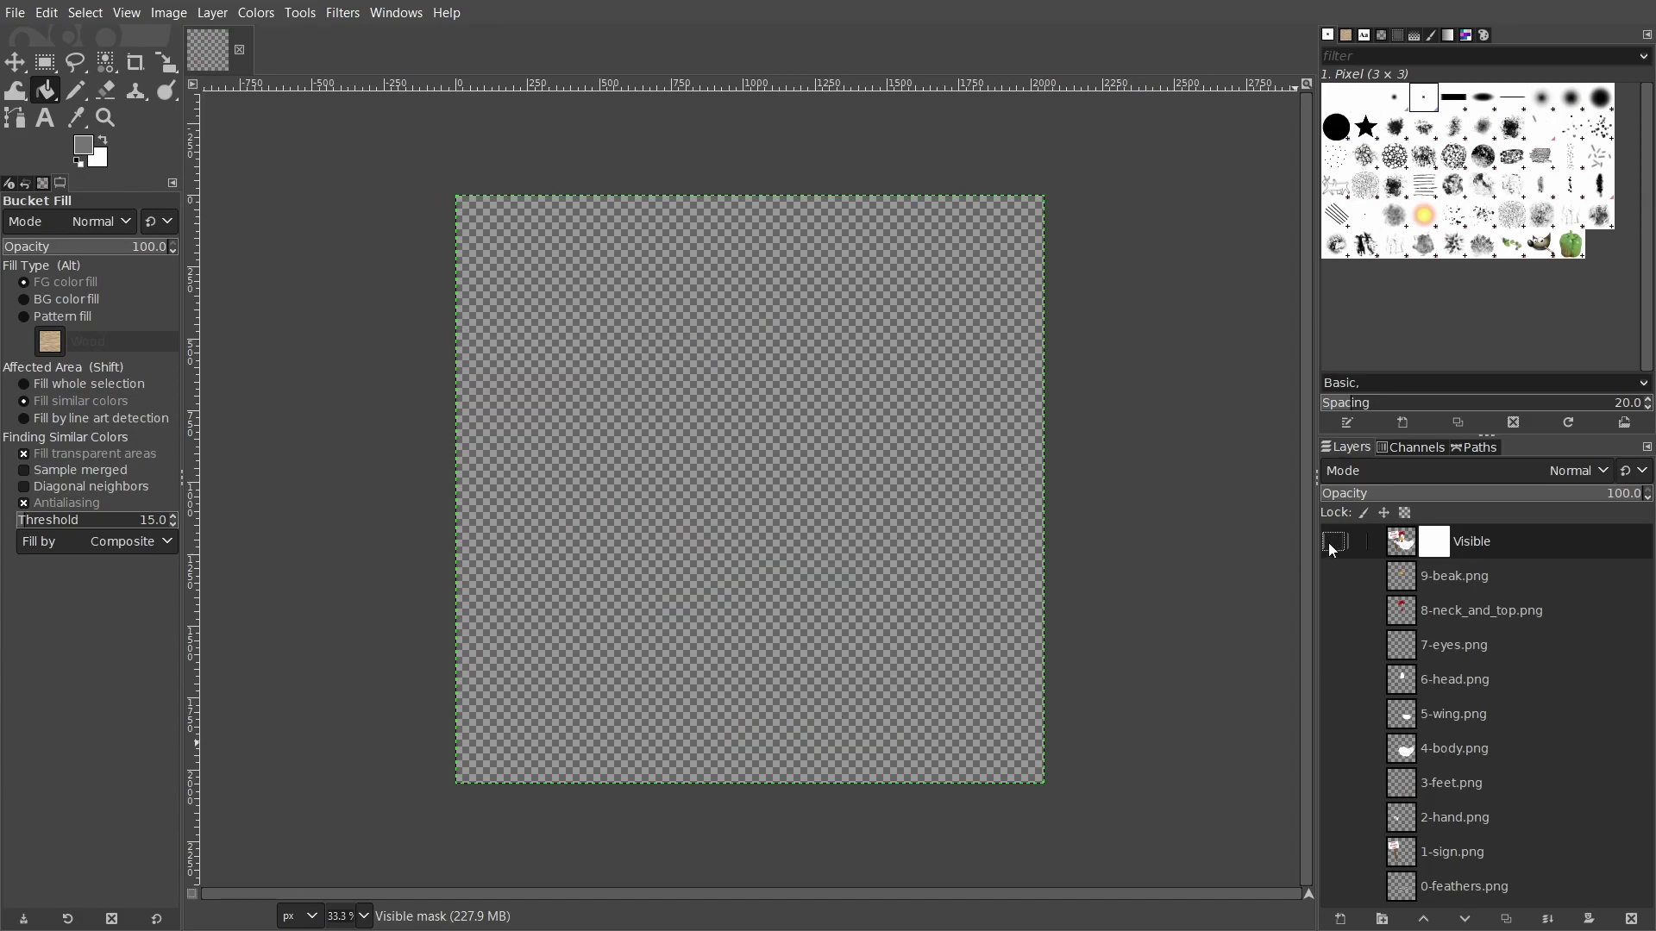
{"action": "left_click", "coordinate": [1335, 851]}
{"action": "left_click", "coordinate": [1332, 820]}
{"action": "left_click", "coordinate": [1337, 785]}
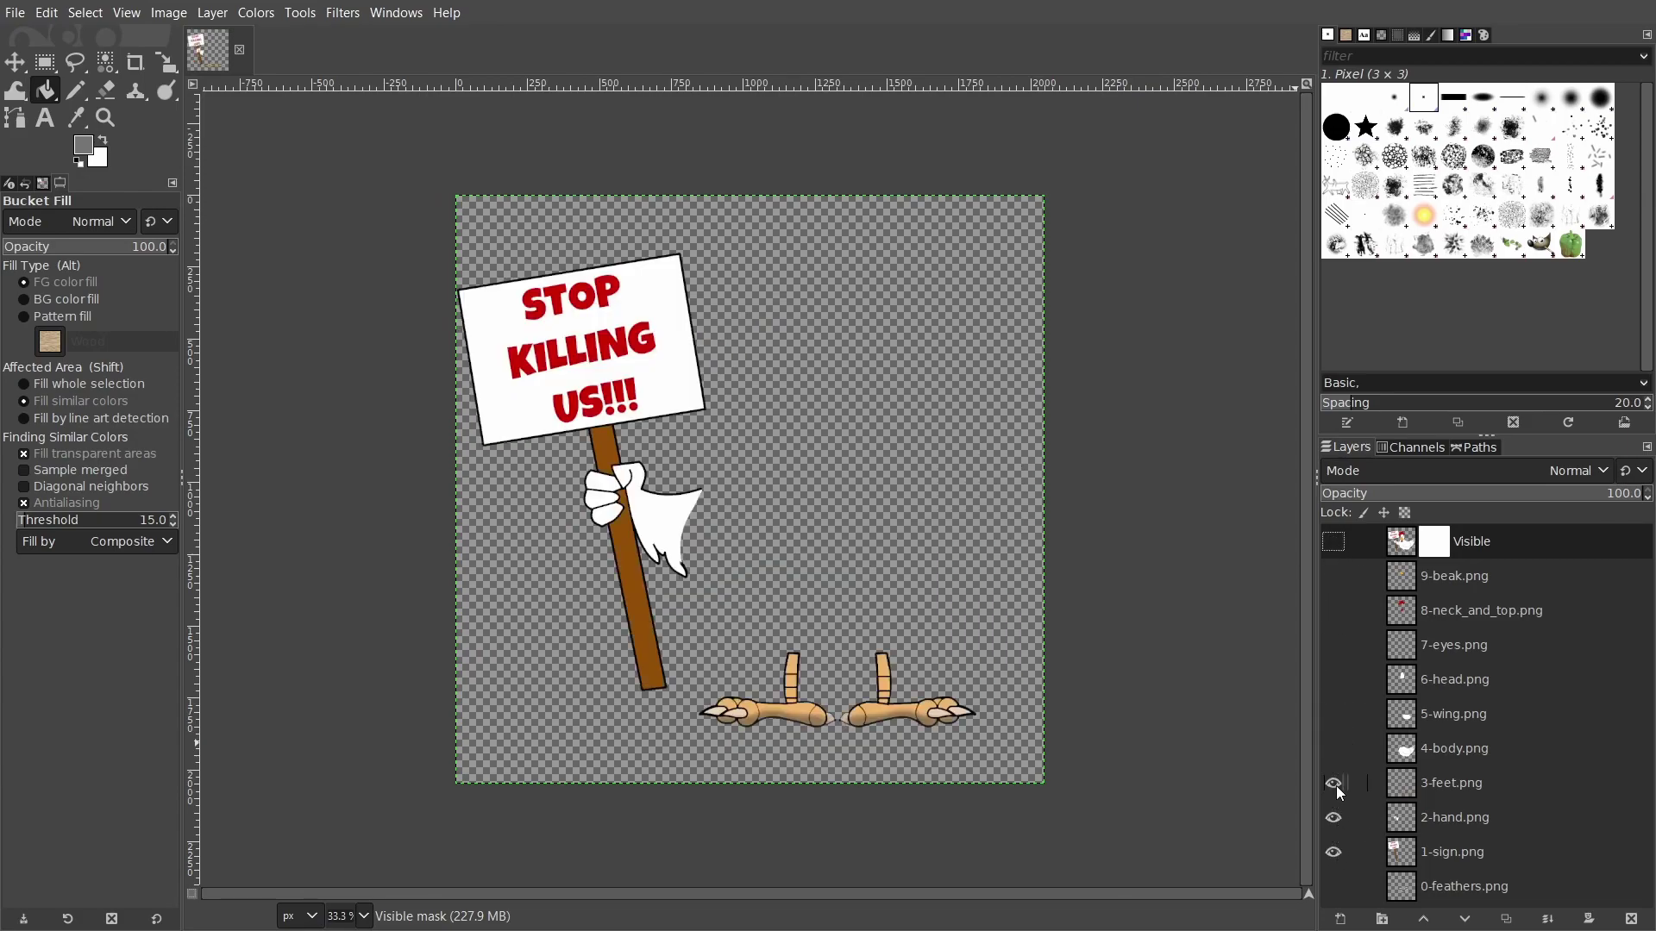
Step: Create a new layer from the visible sign, hand and feet above 3-feet.png, and hide those three source layers
{"action": "left_click", "coordinate": [1429, 785]}
{"action": "right_click", "coordinate": [1447, 781]}
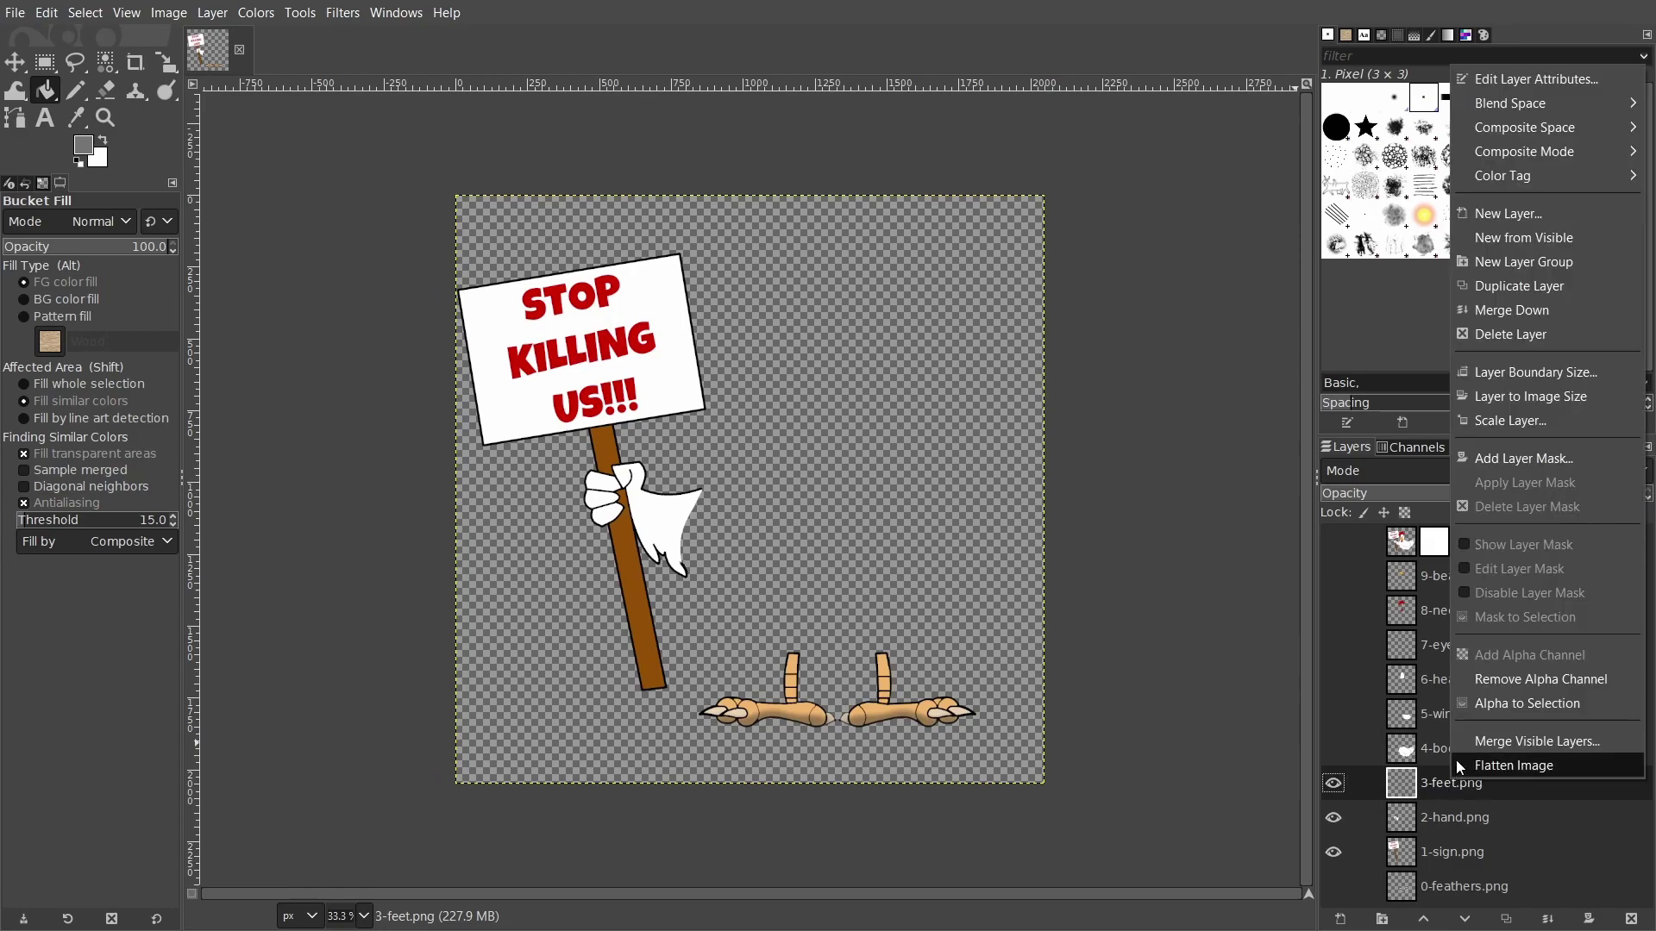
{"action": "left_click", "coordinate": [1527, 239]}
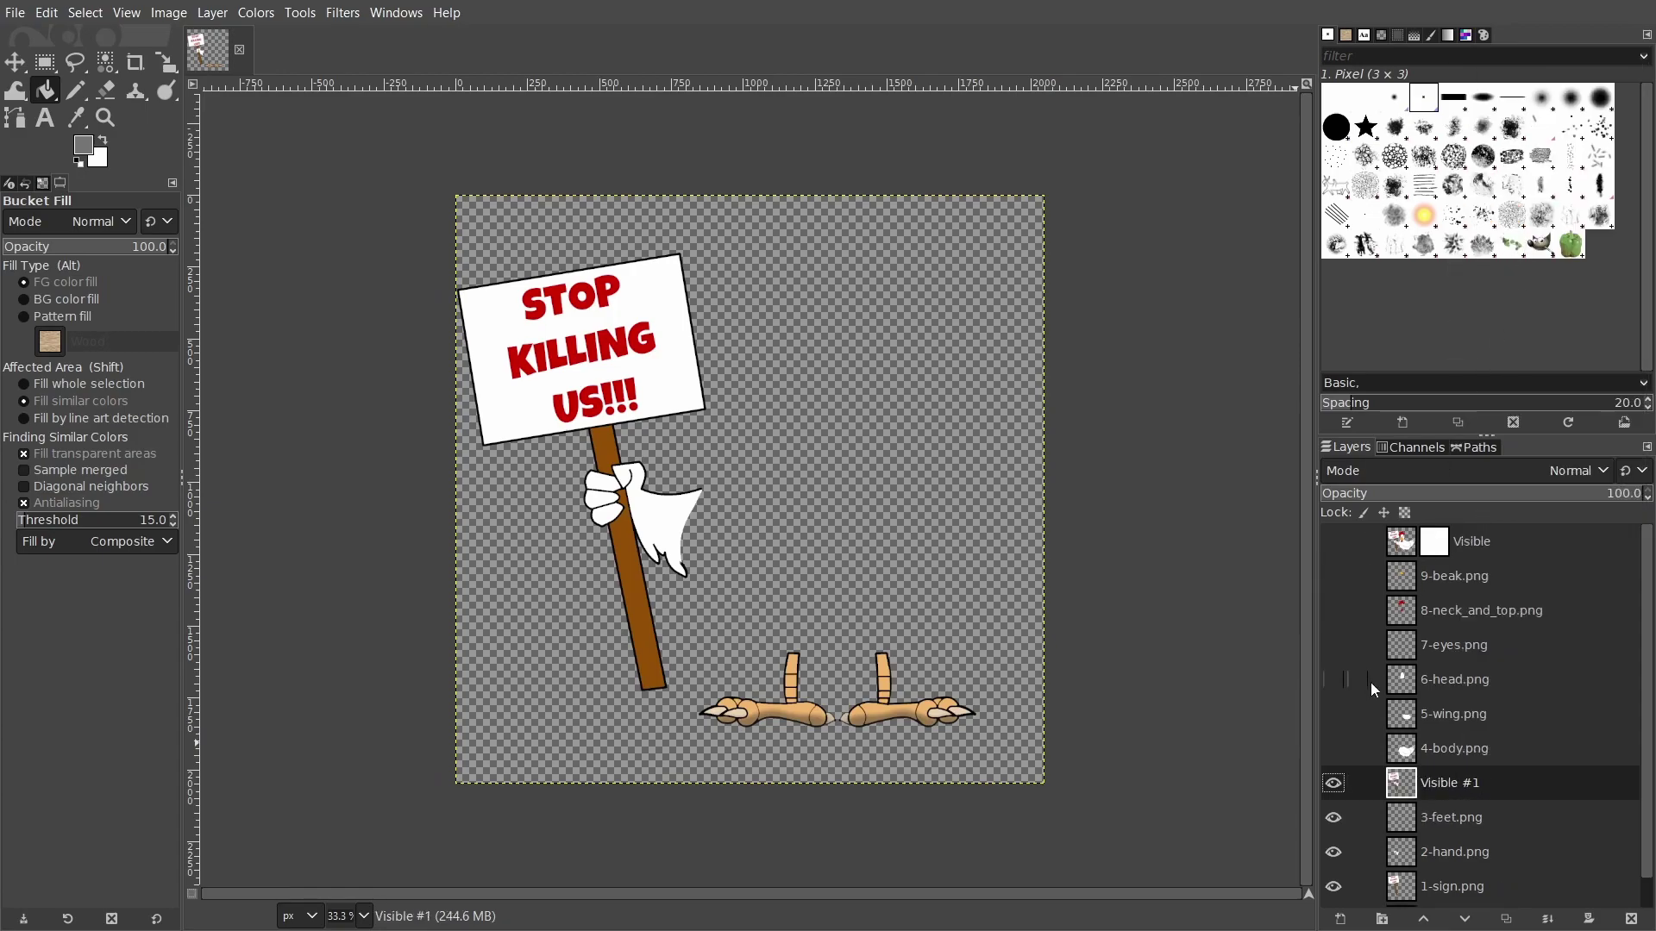
{"action": "scroll", "coordinate": [1341, 795], "scroll_direction": "down", "scroll_amount": 1}
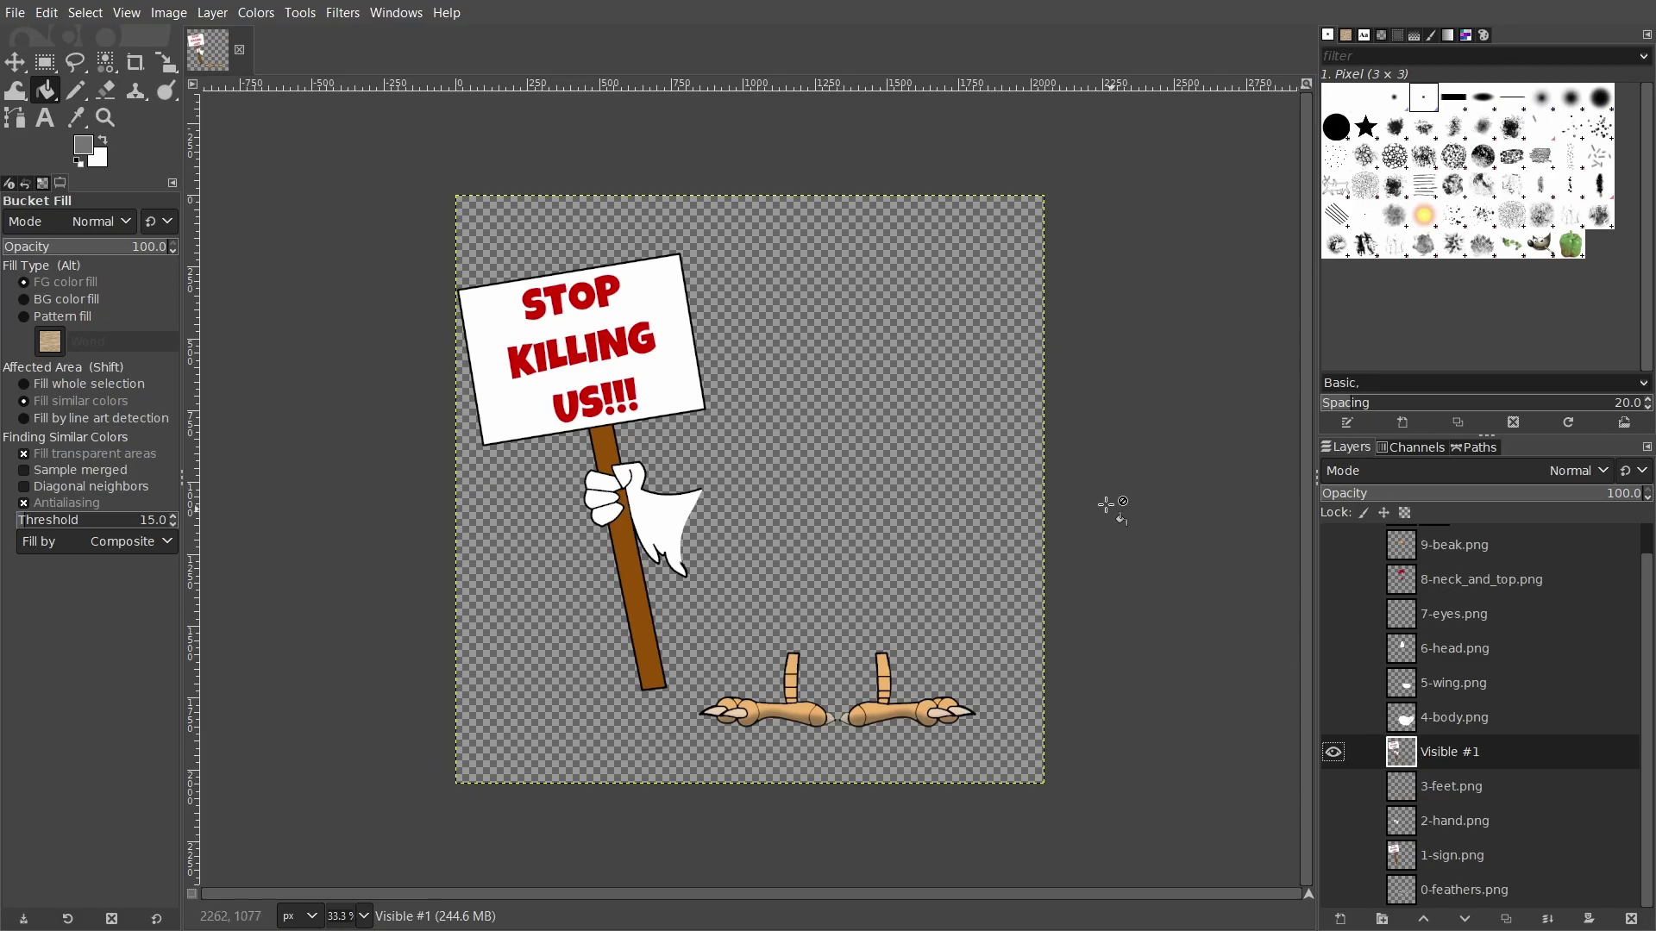
Step: Fuzzy-select the transparent background of Visible #1 and invert the selection to the sign, hand and feet
{"action": "left_click", "coordinate": [155, 62]}
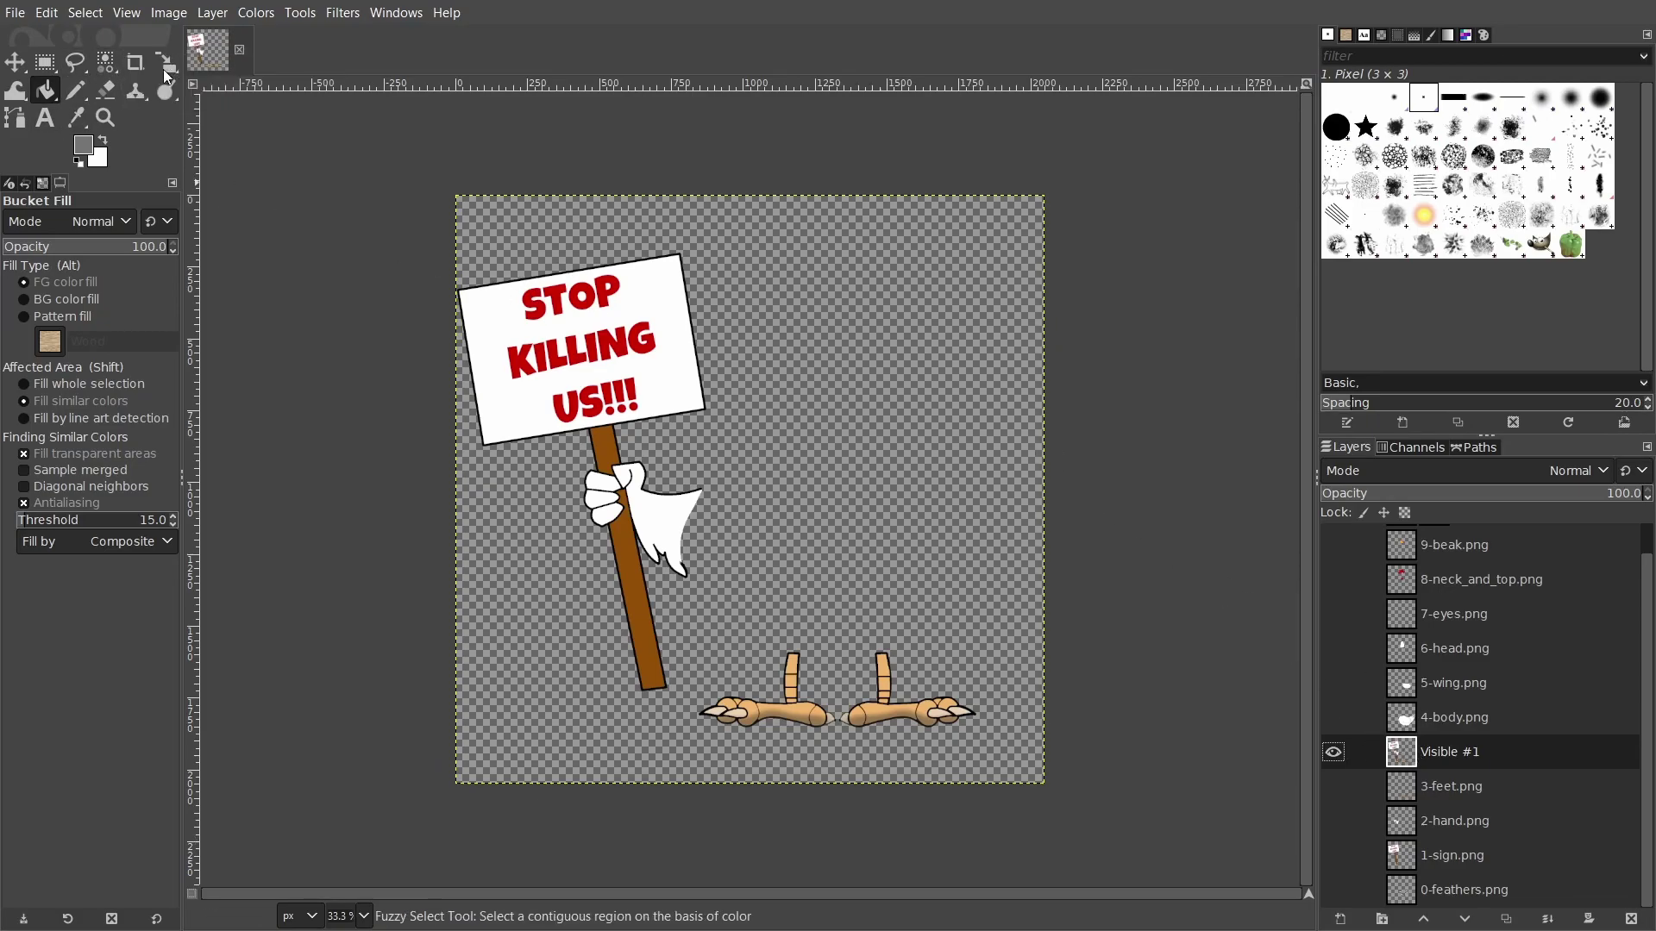
{"action": "left_click", "coordinate": [832, 362]}
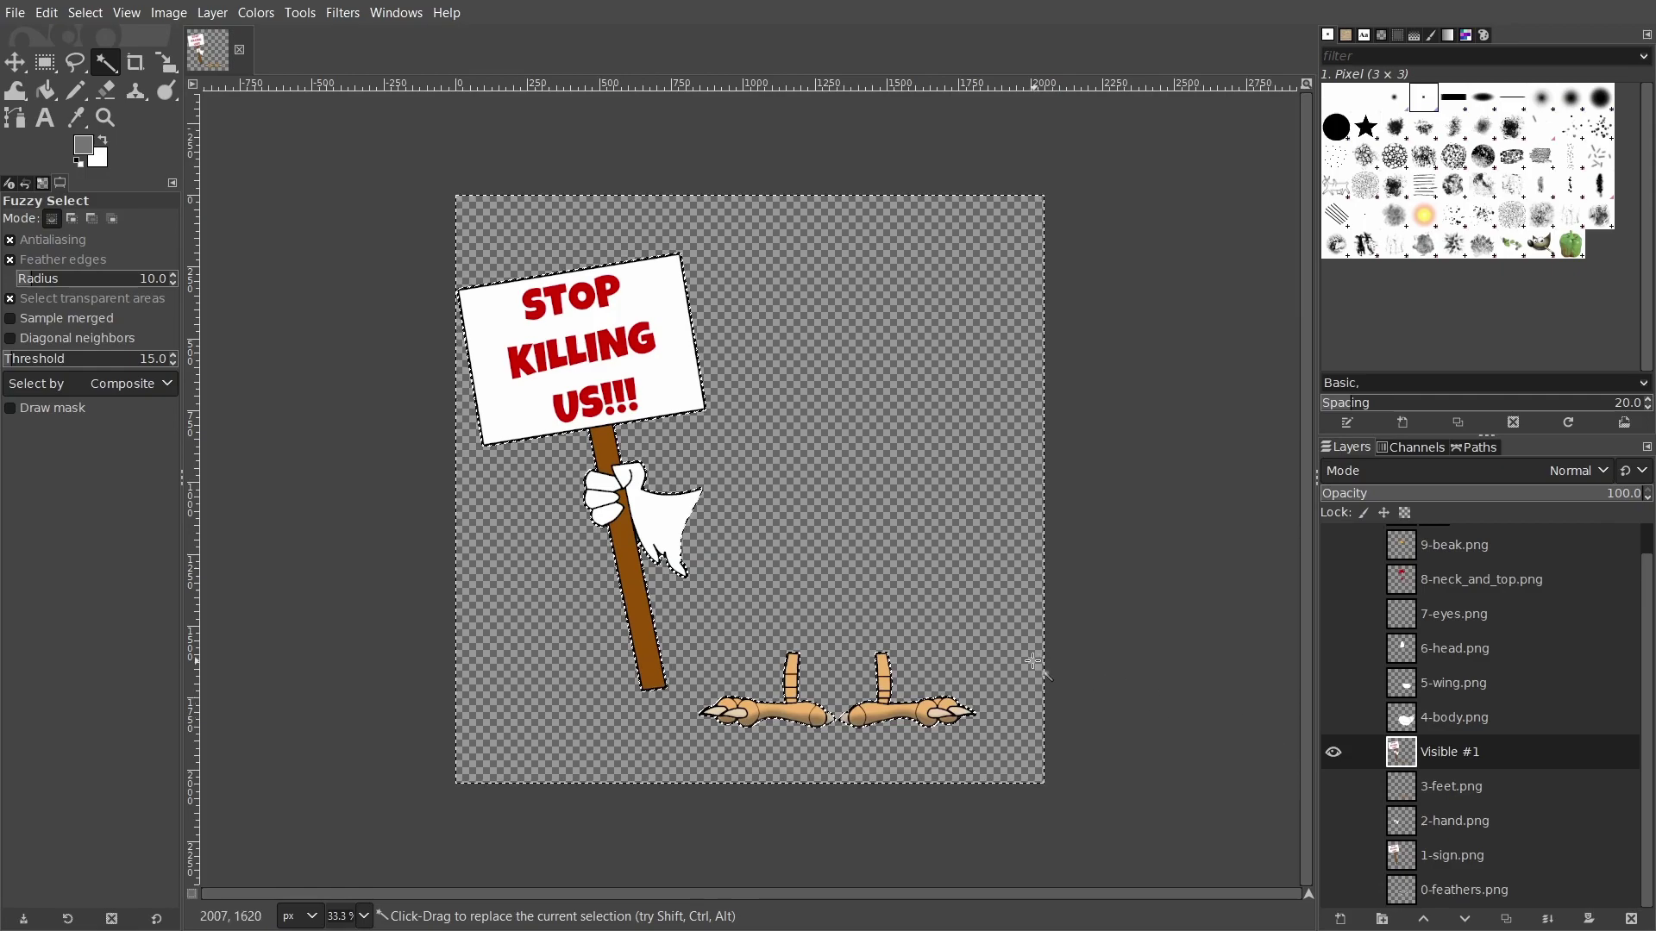
{"action": "key", "text": "ctrl+i"}
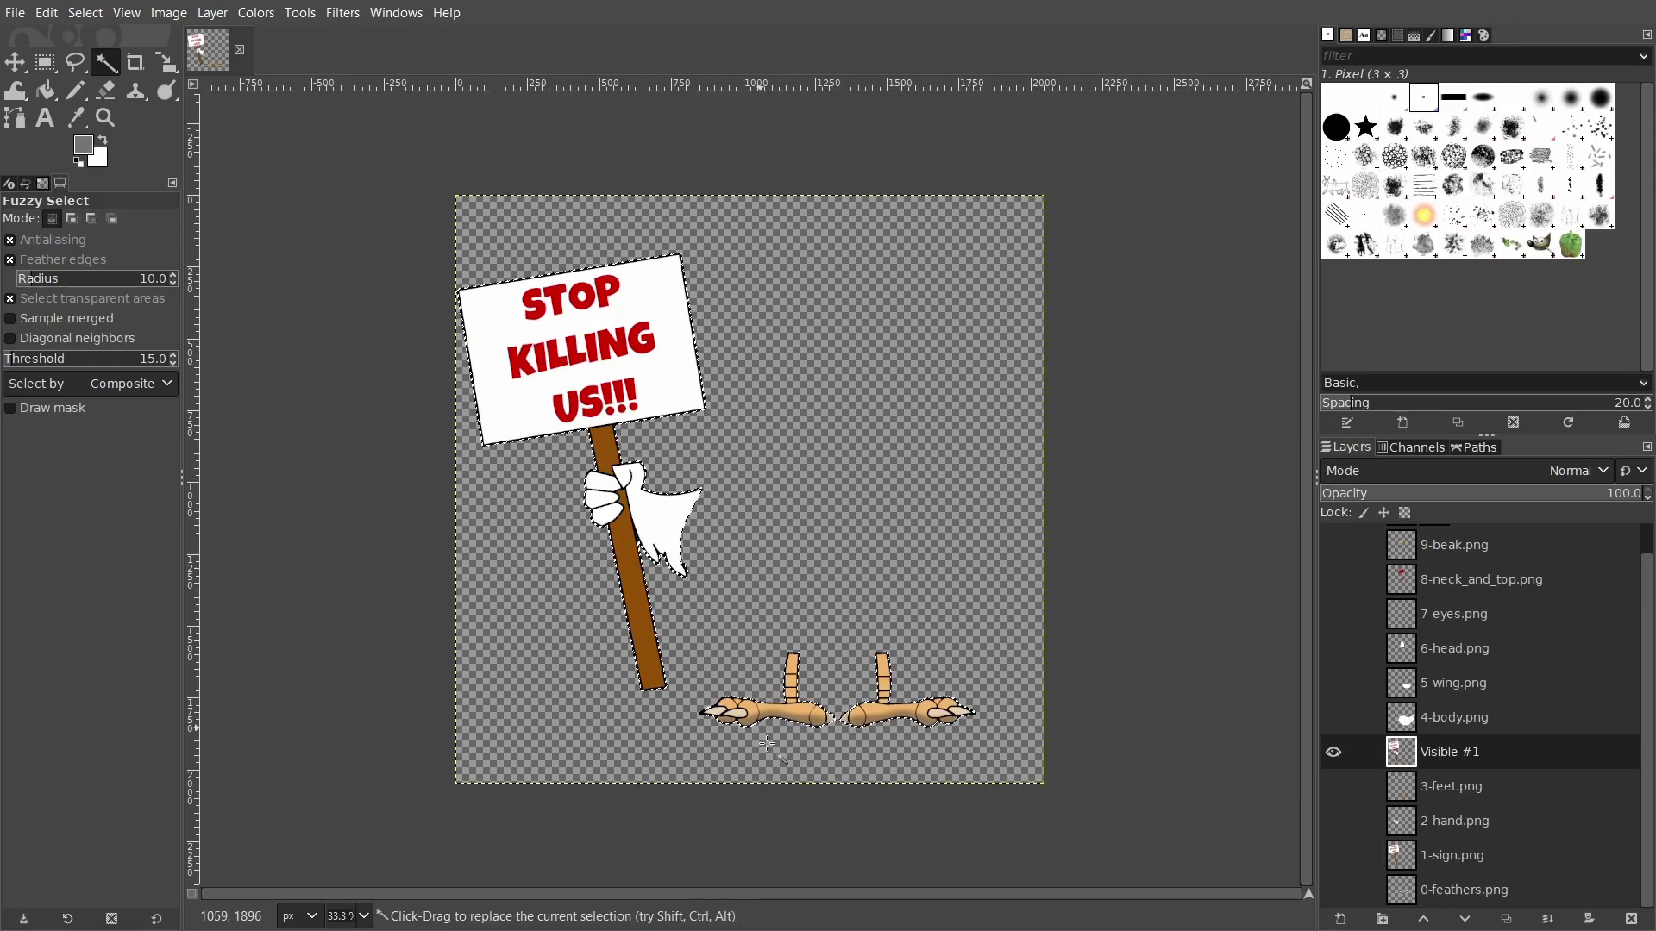
Step: Show and activate the 0-feathers.png layer, and add its black feather lines to the current selection with Select by Color
{"action": "left_click", "coordinate": [1333, 752]}
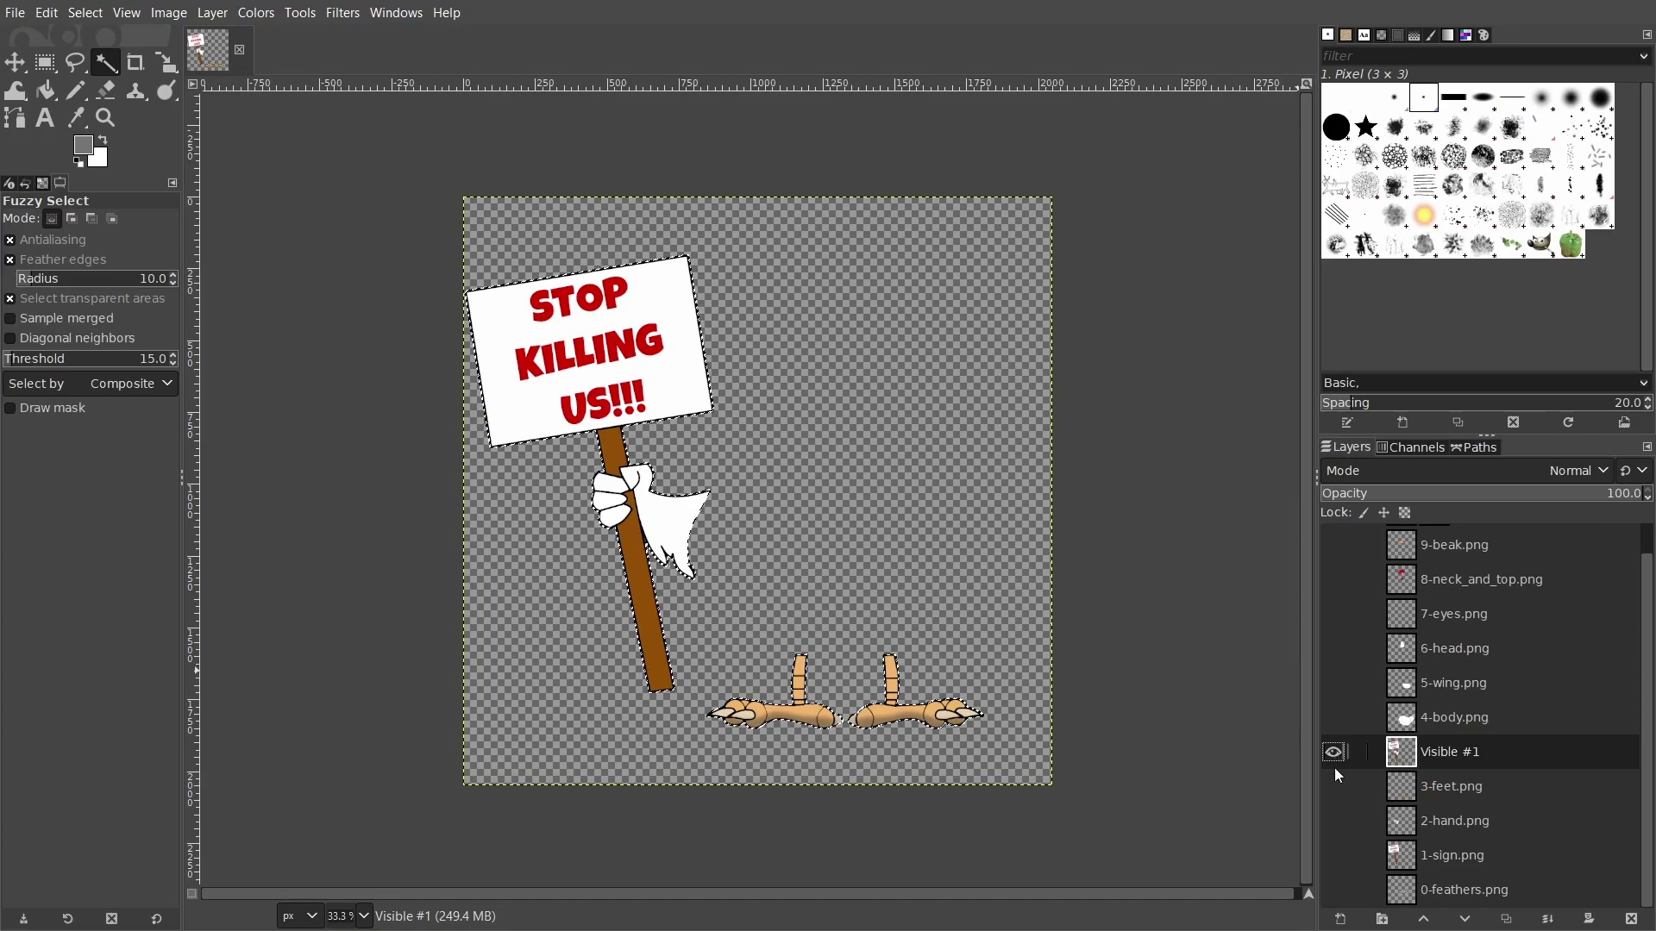
{"action": "left_click", "coordinate": [1335, 891]}
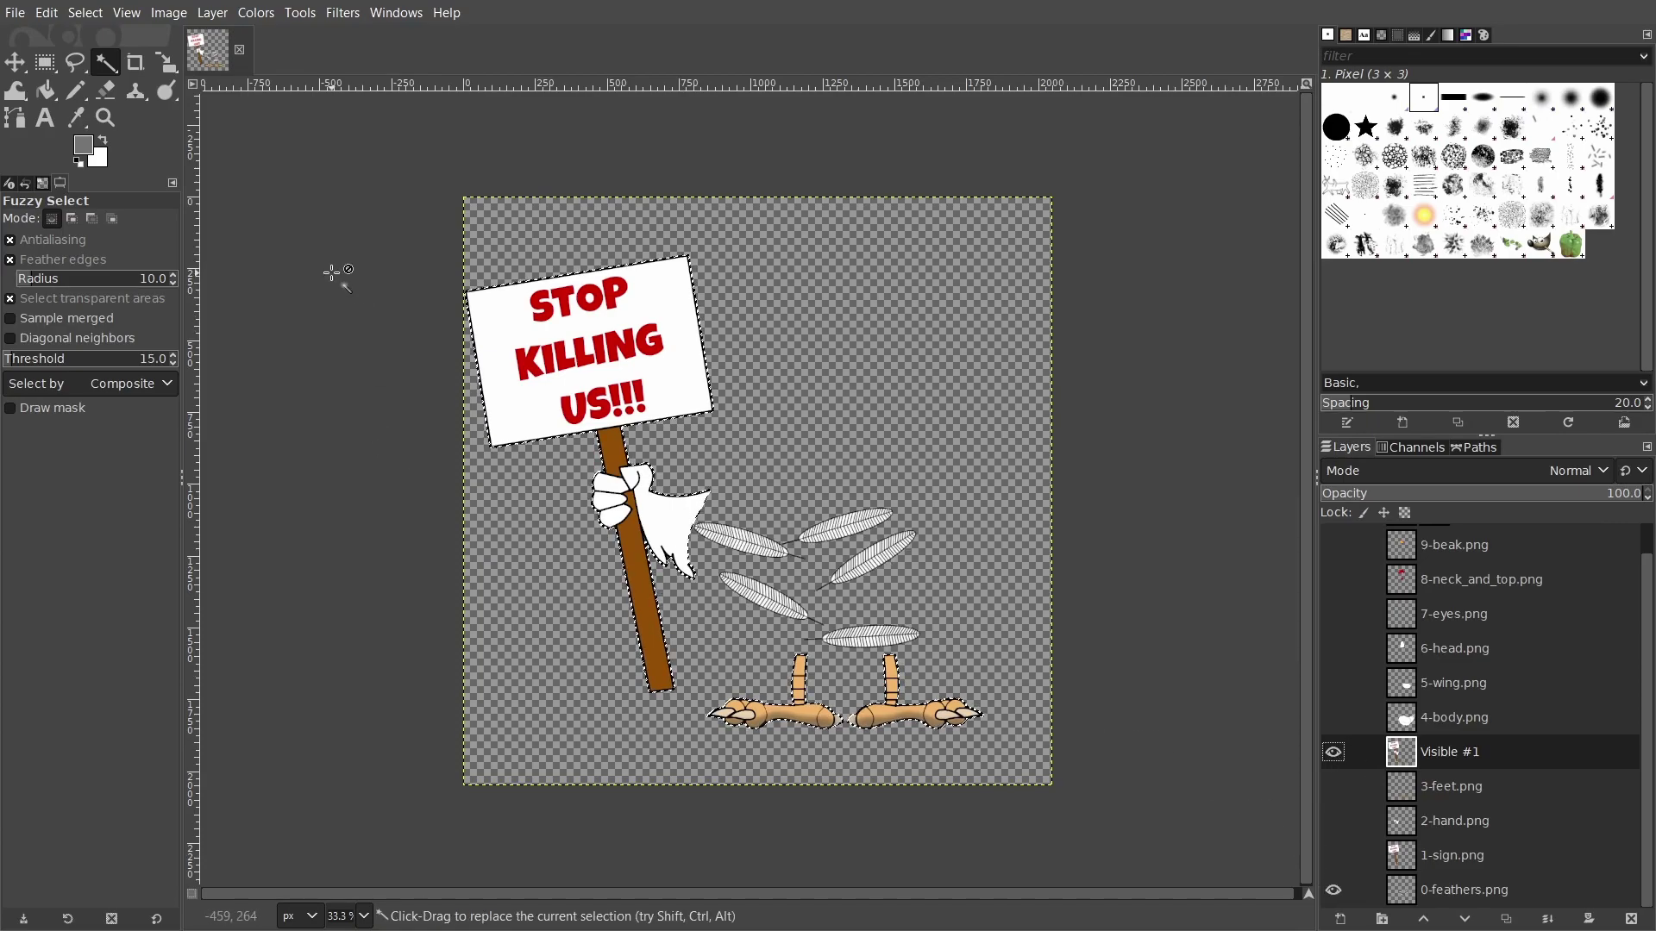
{"action": "left_click", "coordinate": [1464, 890]}
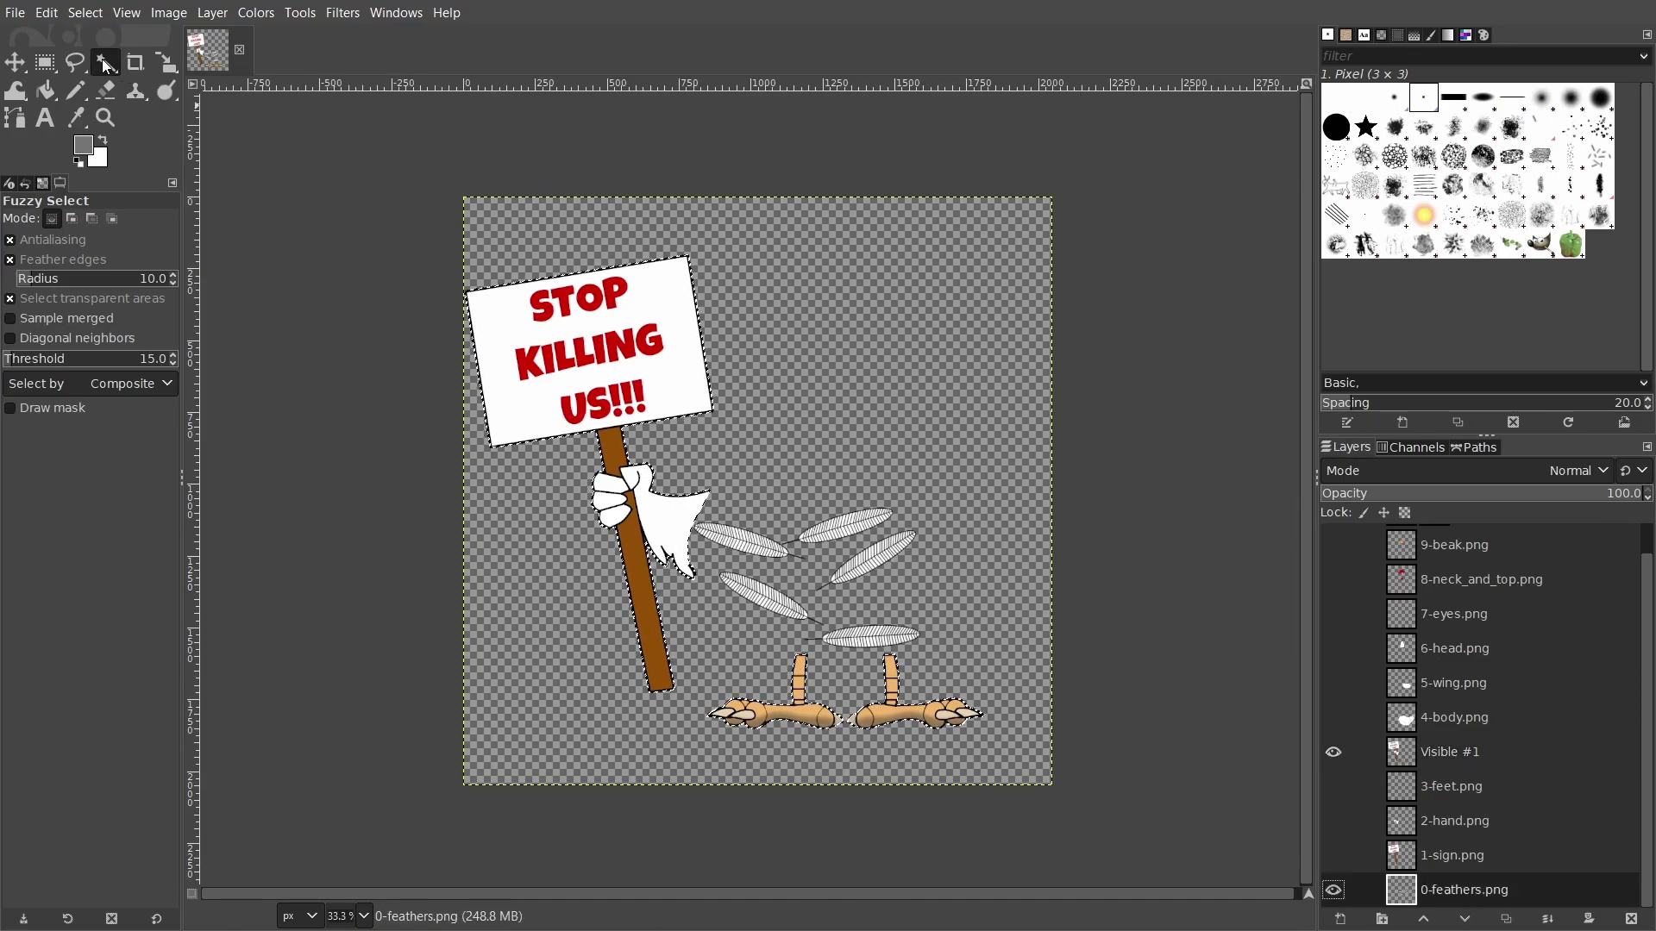
{"action": "left_click_drag", "start_coordinate": [105, 62], "coordinate": [164, 89]}
{"action": "scroll", "coordinate": [933, 613], "scroll_direction": "up", "scroll_amount": 9}
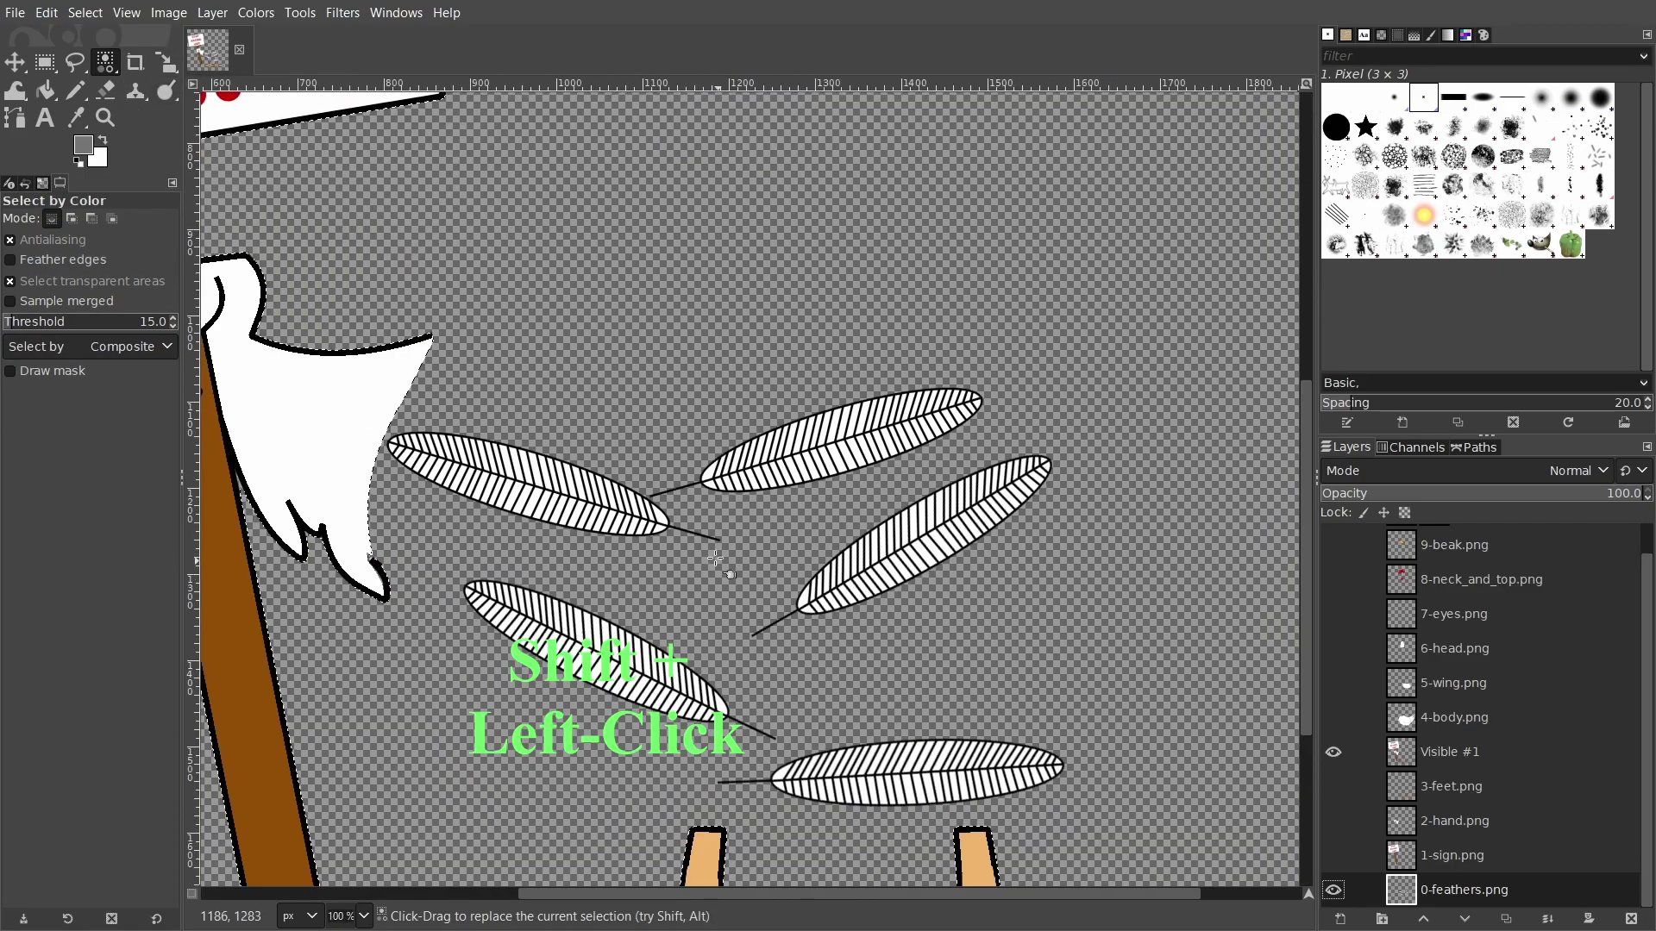
{"action": "left_click", "coordinate": [562, 417], "text": "shift"}
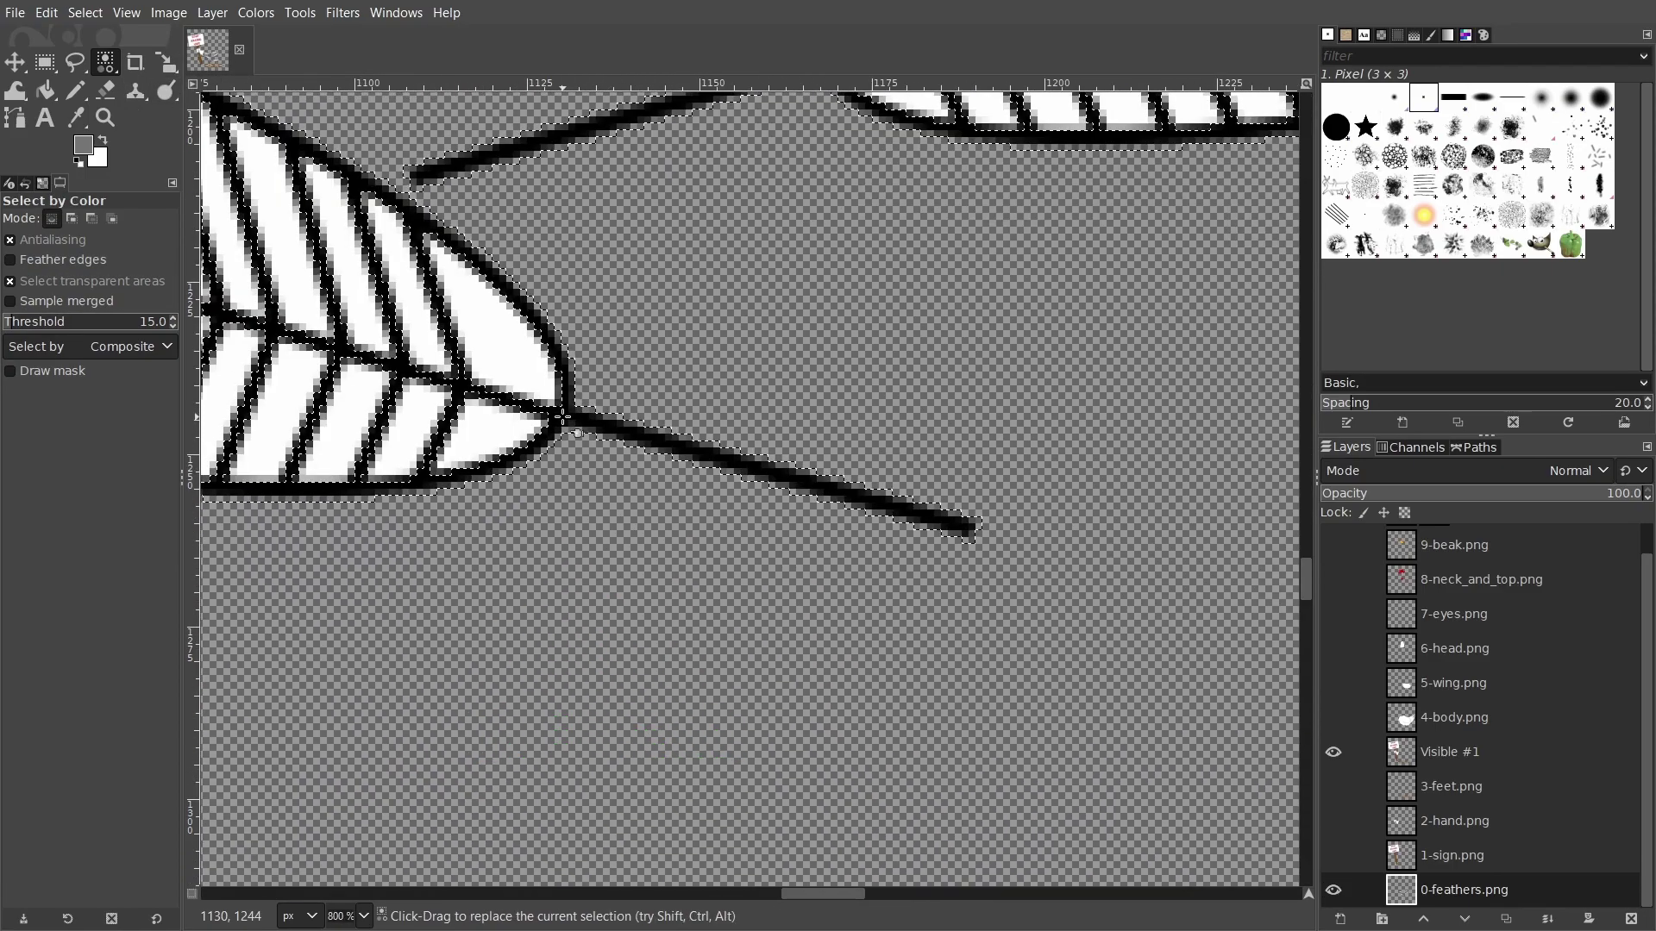
{"action": "scroll", "coordinate": [562, 416], "scroll_direction": "down", "scroll_amount": 8}
{"action": "scroll", "coordinate": [565, 420], "scroll_direction": "down", "scroll_amount": 1}
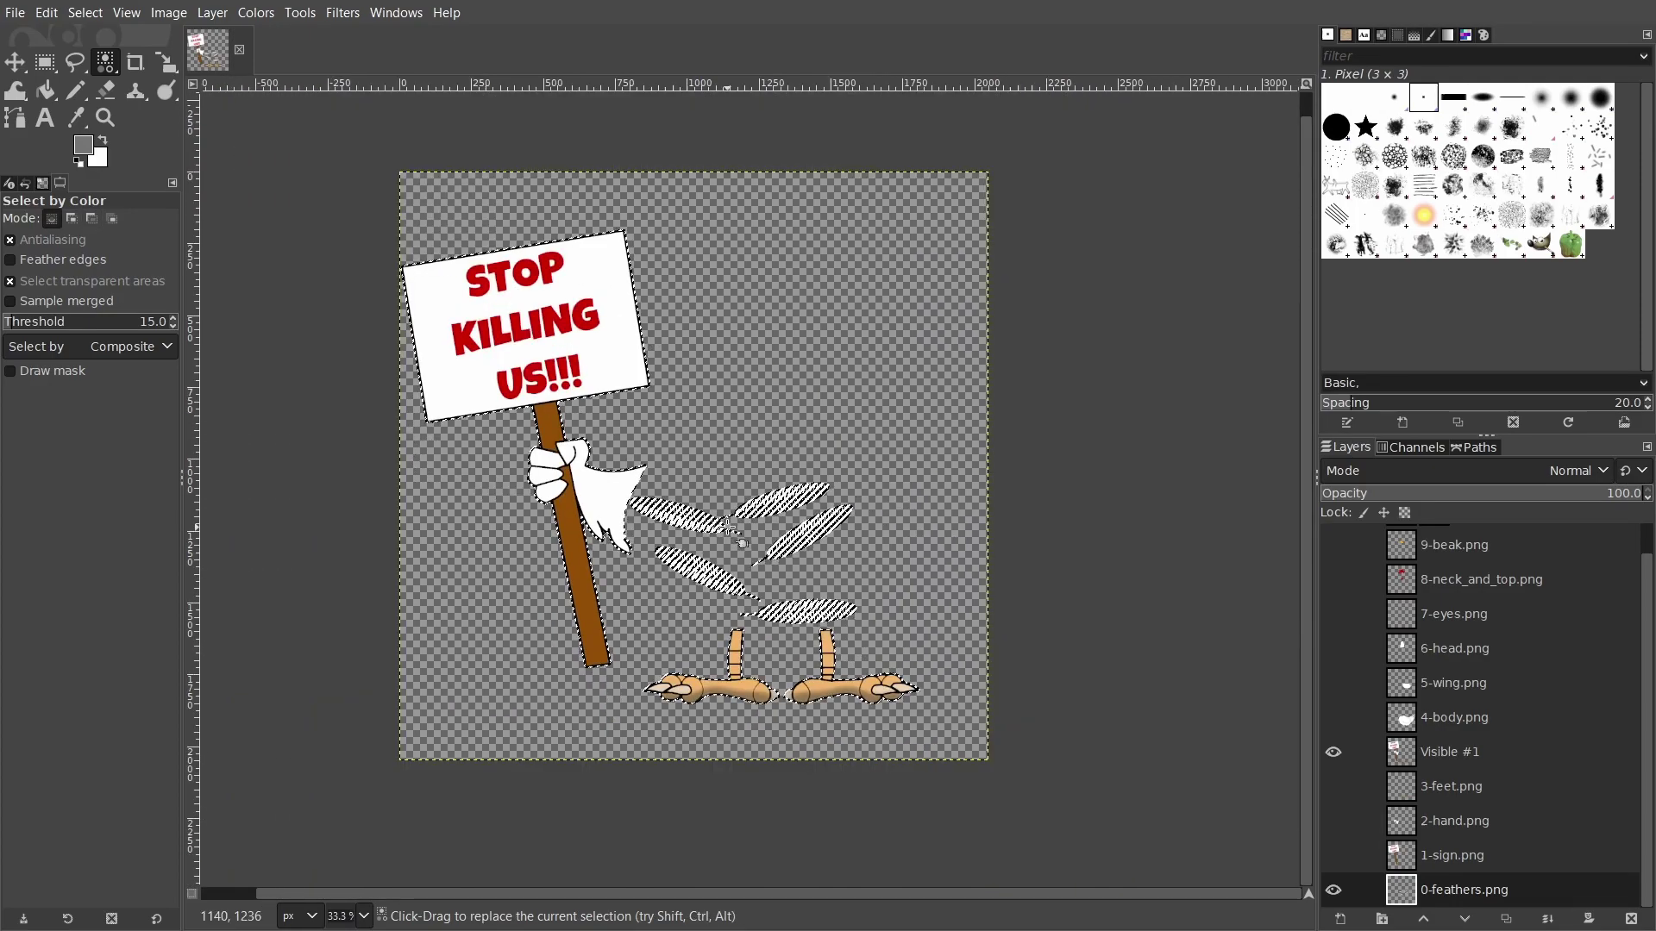
Step: Hide the 0-feathers.png and Visible #1 layers and show the masked Visible layer, keeping the selection
{"action": "left_click", "coordinate": [1332, 891]}
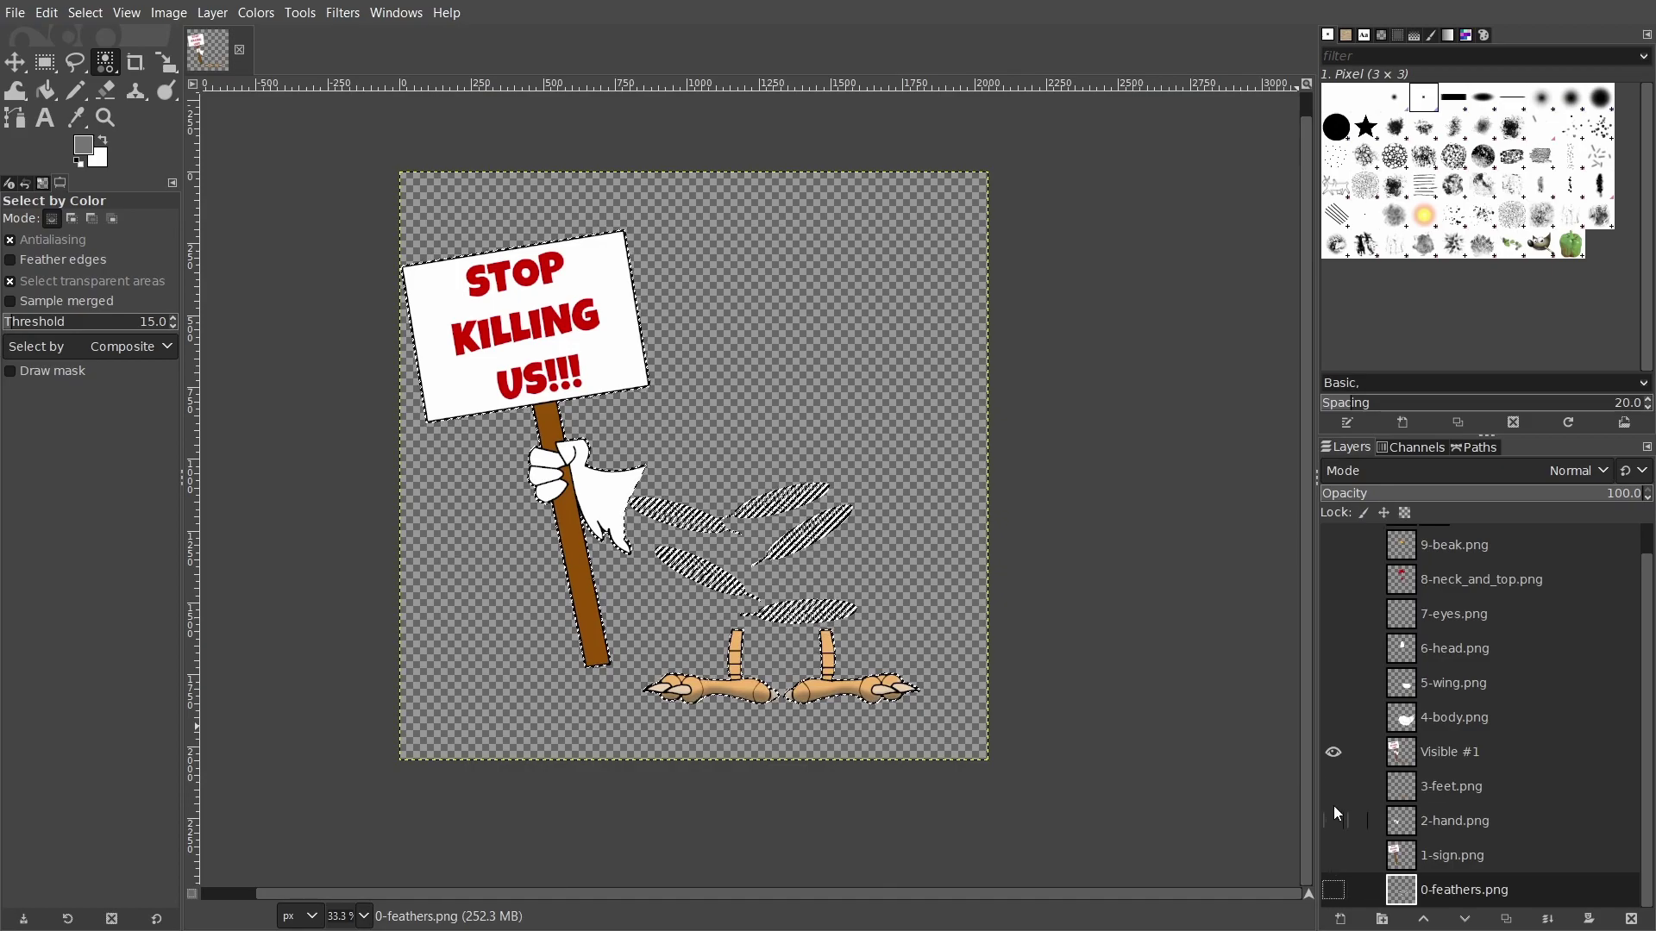
{"action": "left_click", "coordinate": [1336, 751]}
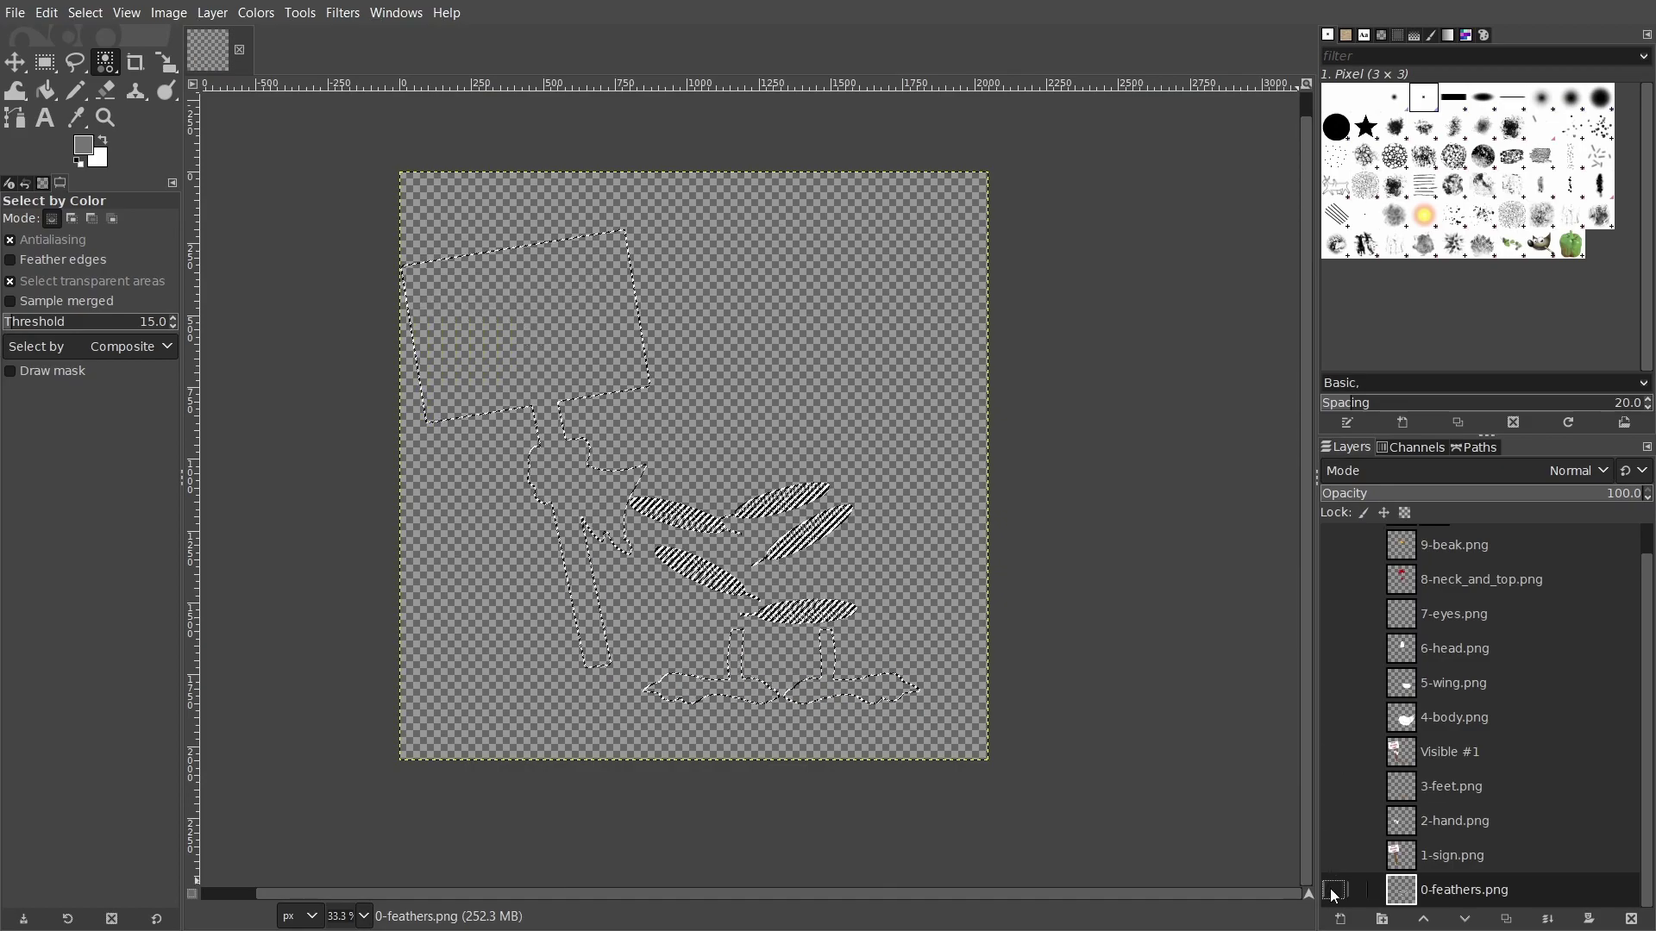
{"action": "scroll", "coordinate": [1371, 794], "scroll_direction": "up", "scroll_amount": 1}
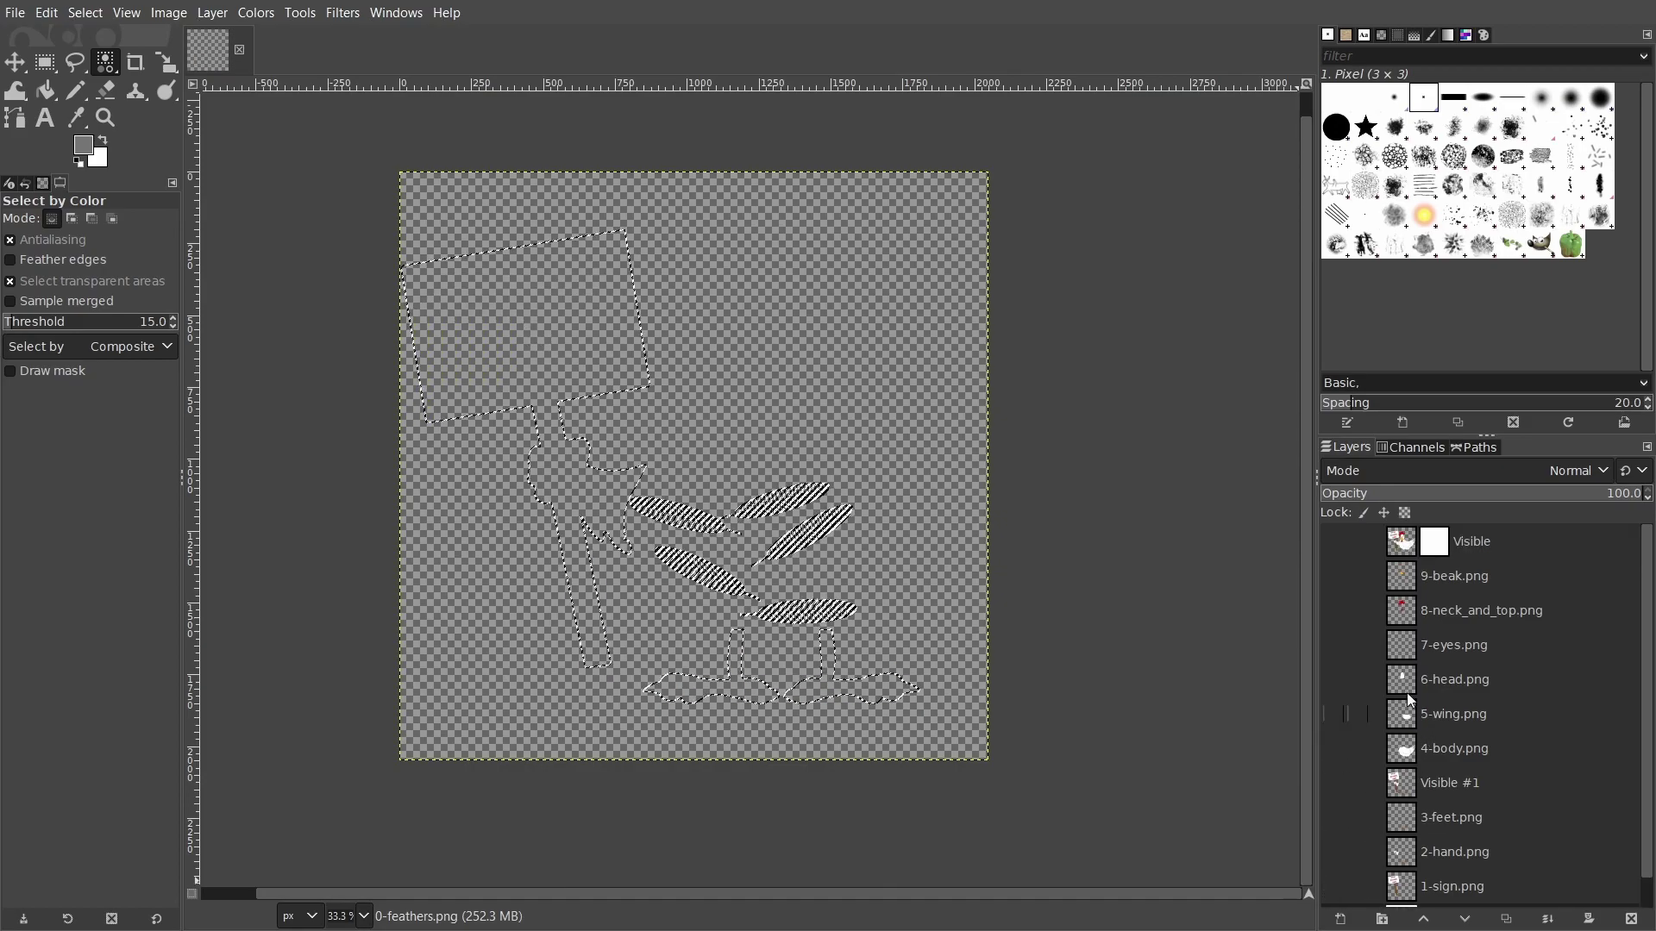
{"action": "left_click", "coordinate": [1335, 541]}
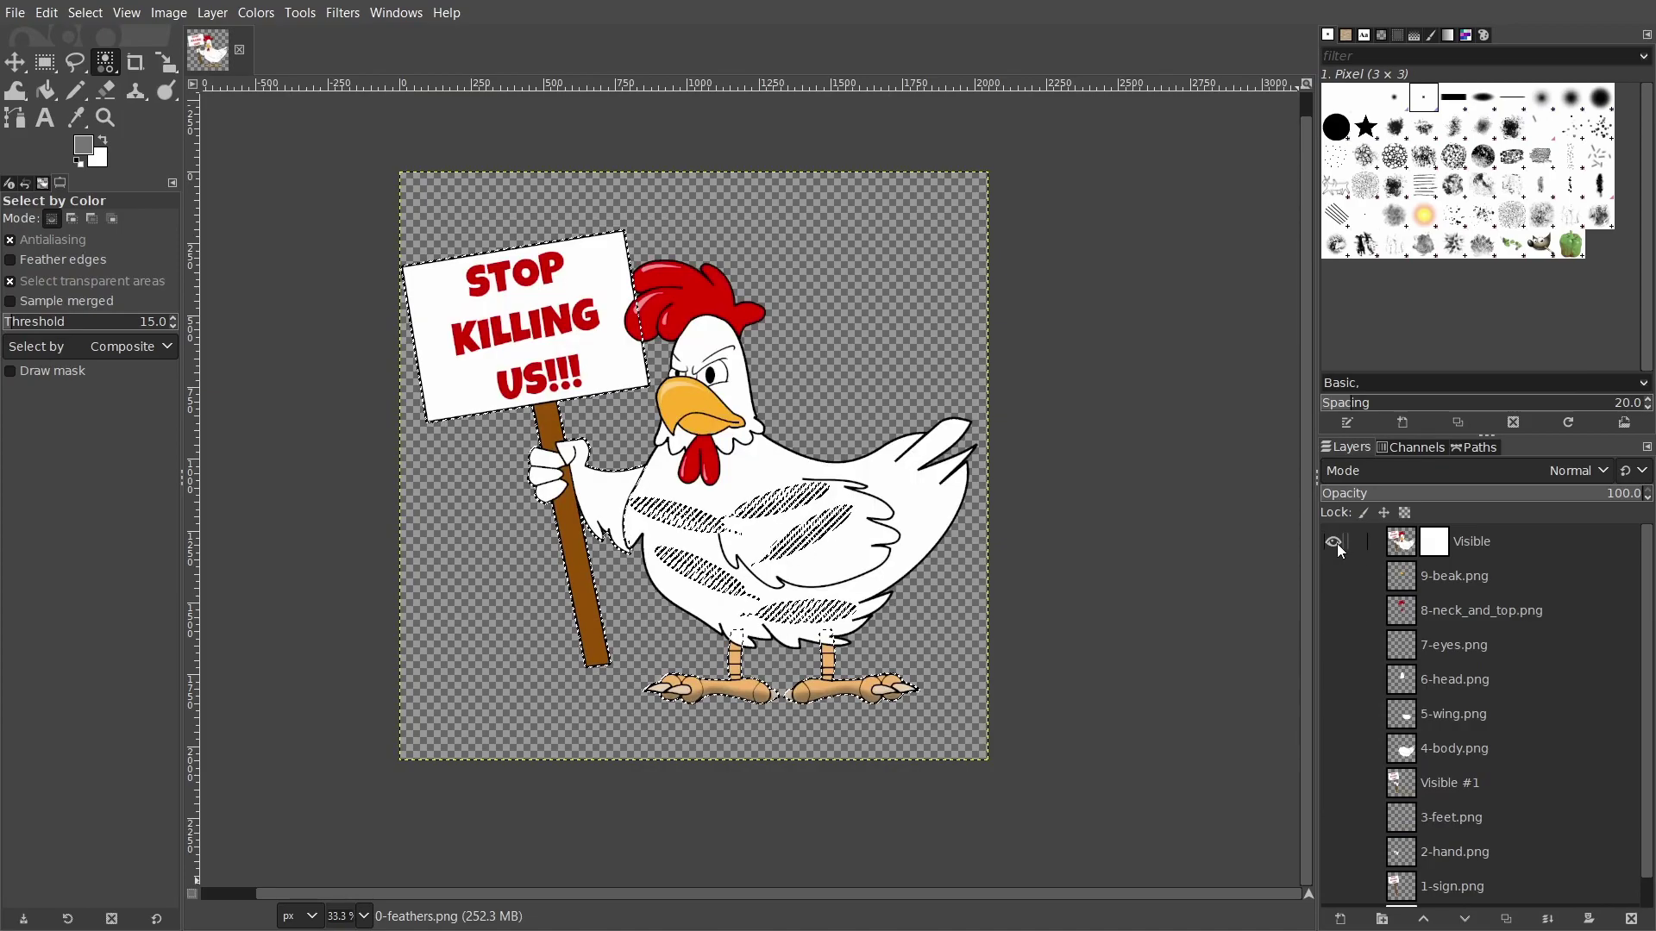
Step: Set the foreground colour to a slightly lighter neutral grey, with channel values of 50.5
{"action": "left_click", "coordinate": [87, 149]}
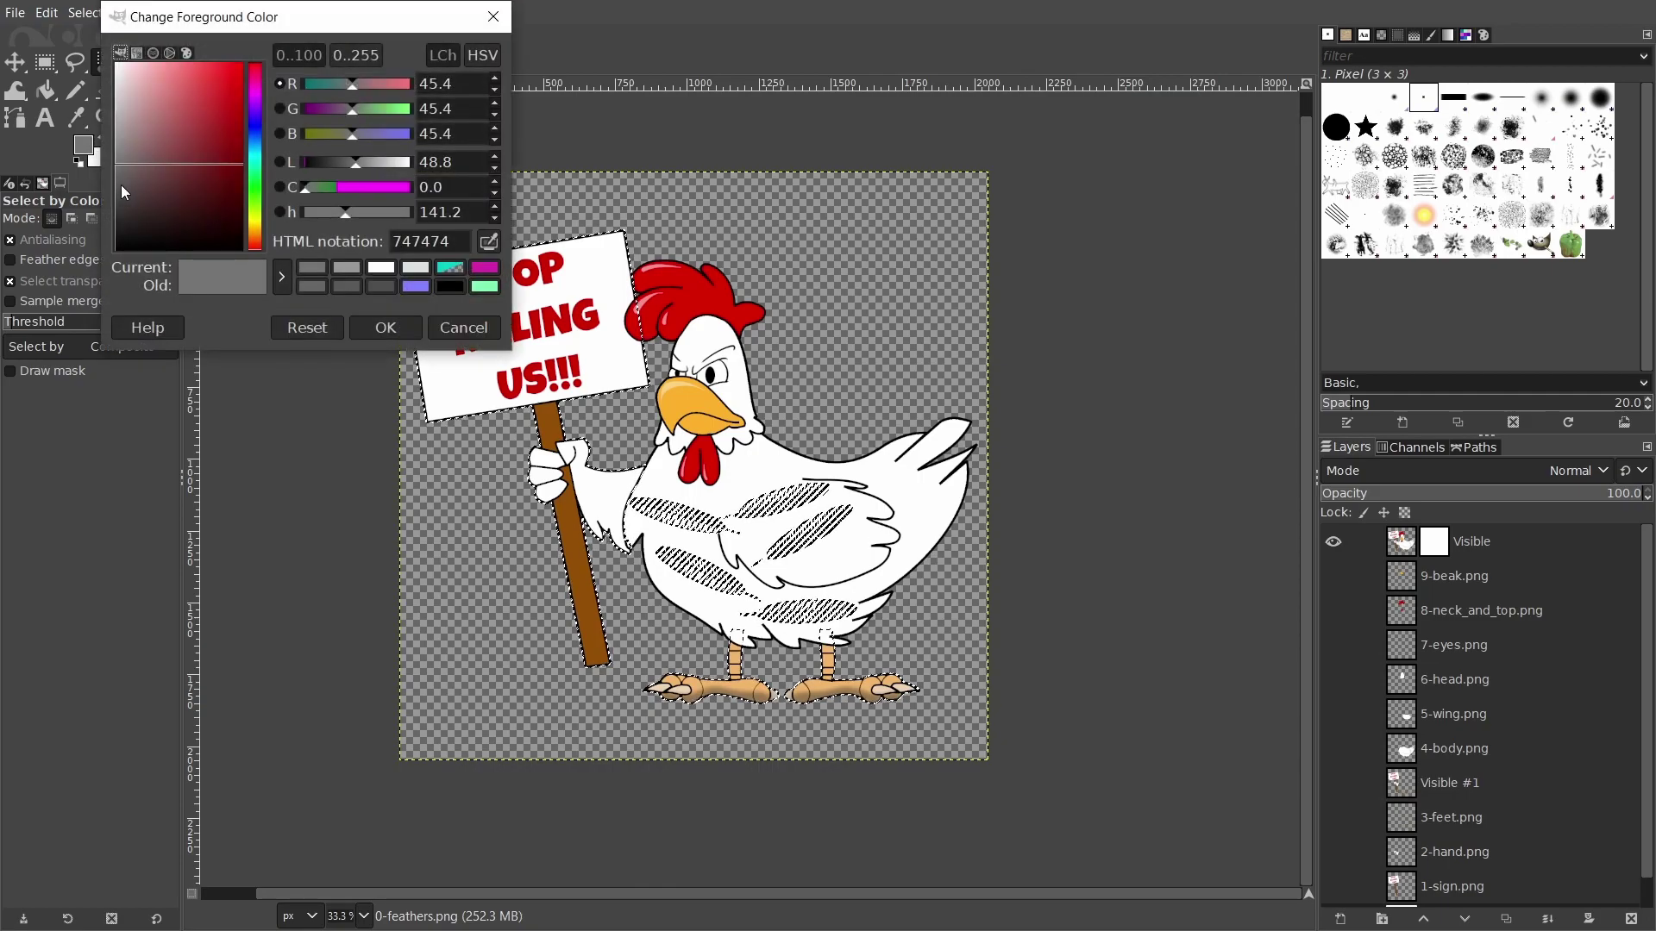
{"action": "mouse_move", "coordinate": [115, 164]}
{"action": "left_mouse_down"}
{"action": "mouse_move", "coordinate": [105, 206]}
{"action": "mouse_move", "coordinate": [106, 157]}
{"action": "left_mouse_up"}
{"action": "left_click", "coordinate": [371, 327]}
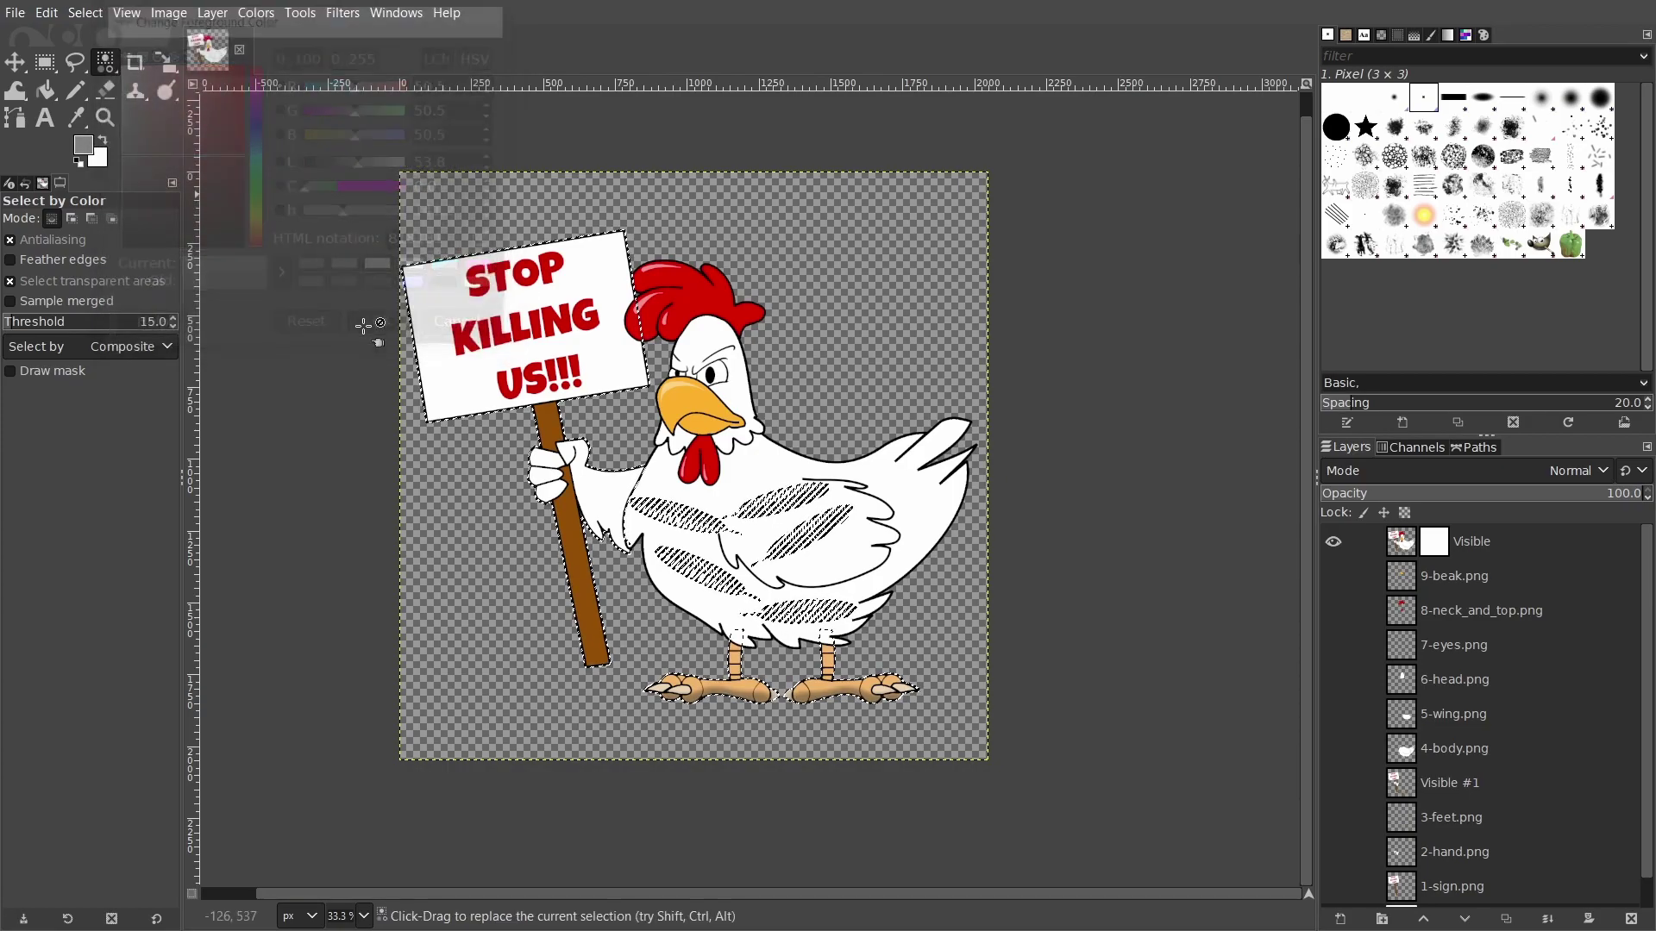
Step: Bucket-fill the selected areas of the Visible layer's mask with the grey foreground colour
{"action": "left_click", "coordinate": [1440, 550]}
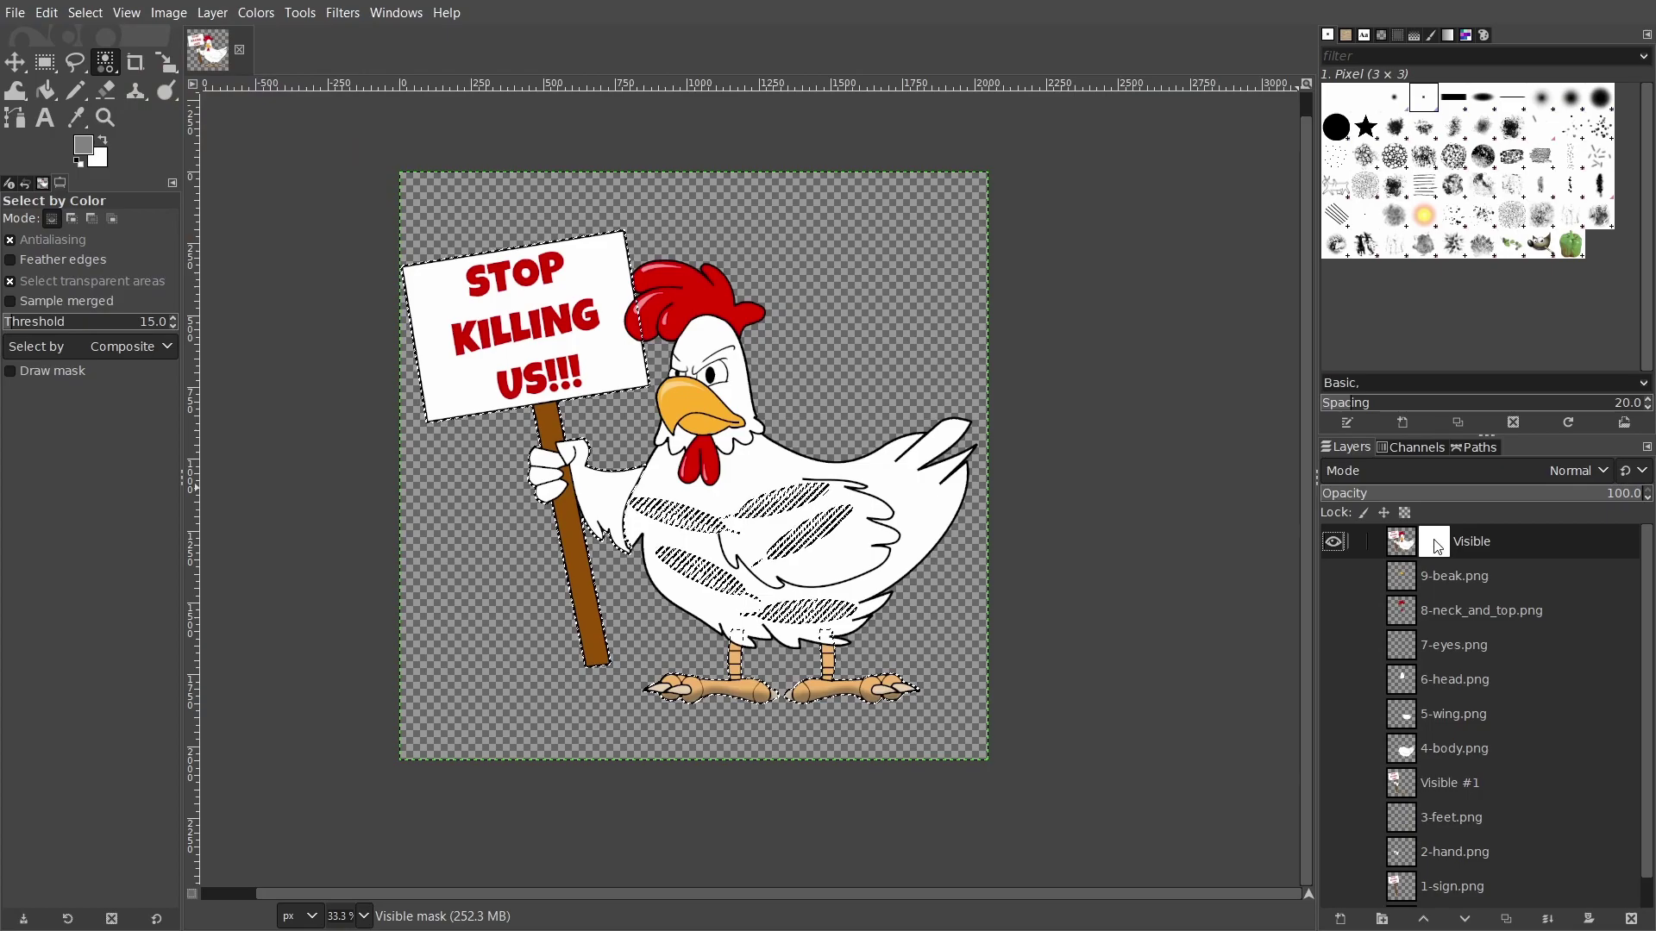
{"action": "left_click", "coordinate": [1409, 549]}
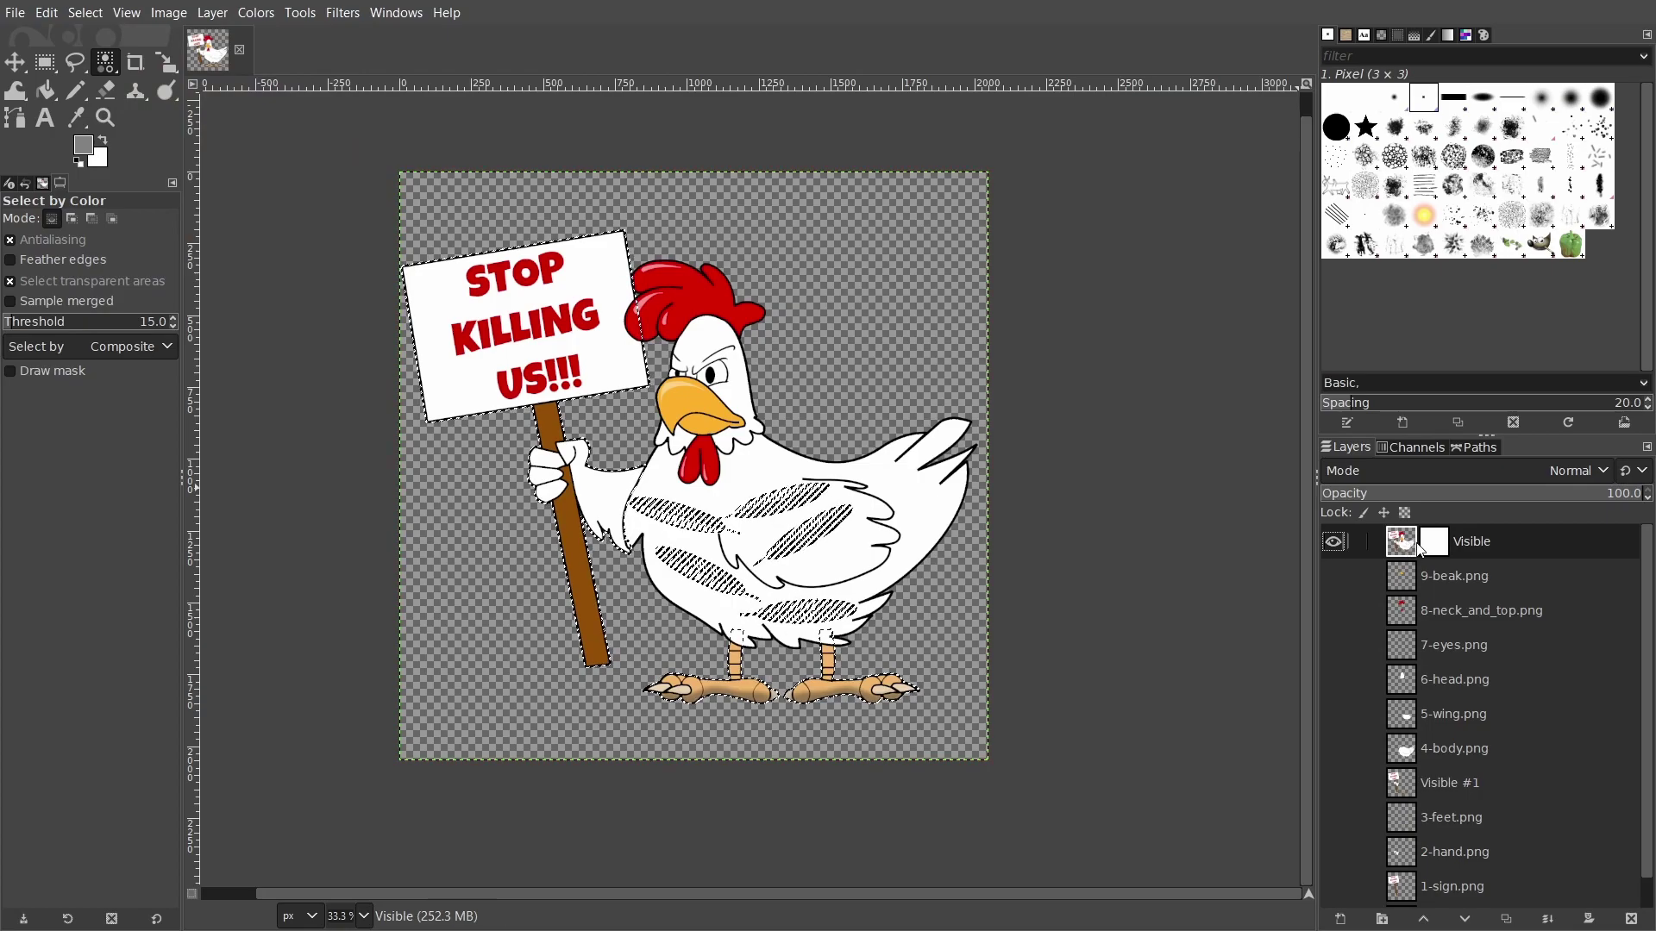
{"action": "left_click", "coordinate": [1416, 548]}
{"action": "left_click", "coordinate": [1412, 548]}
{"action": "left_click", "coordinate": [1425, 550]}
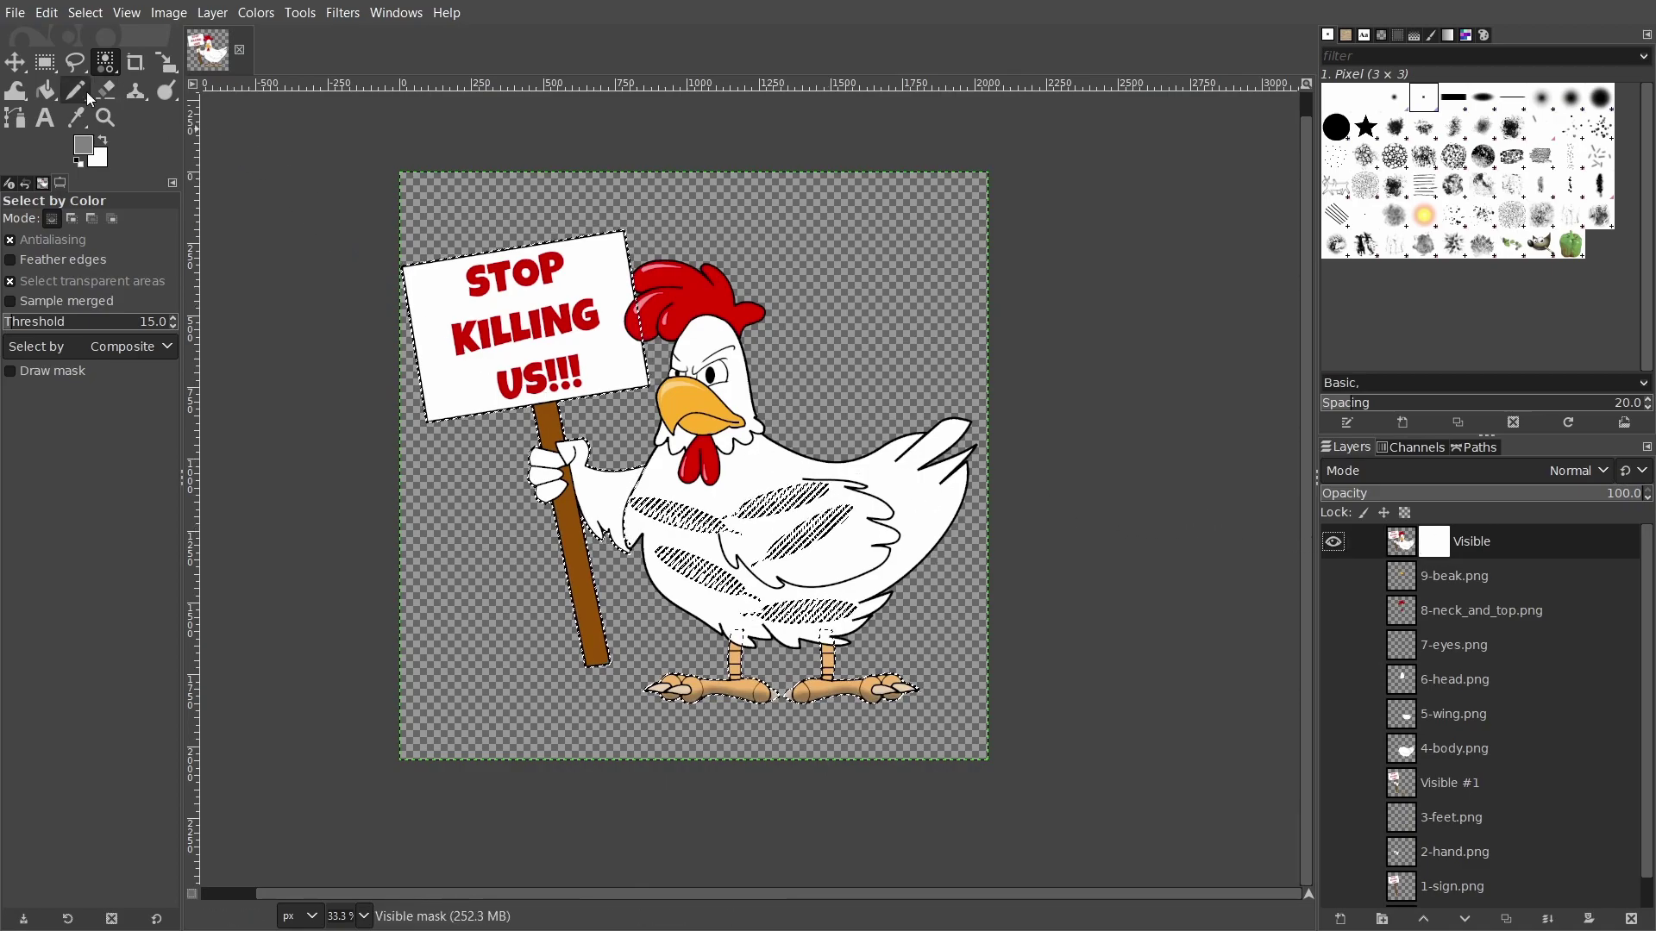
{"action": "left_click", "coordinate": [46, 90]}
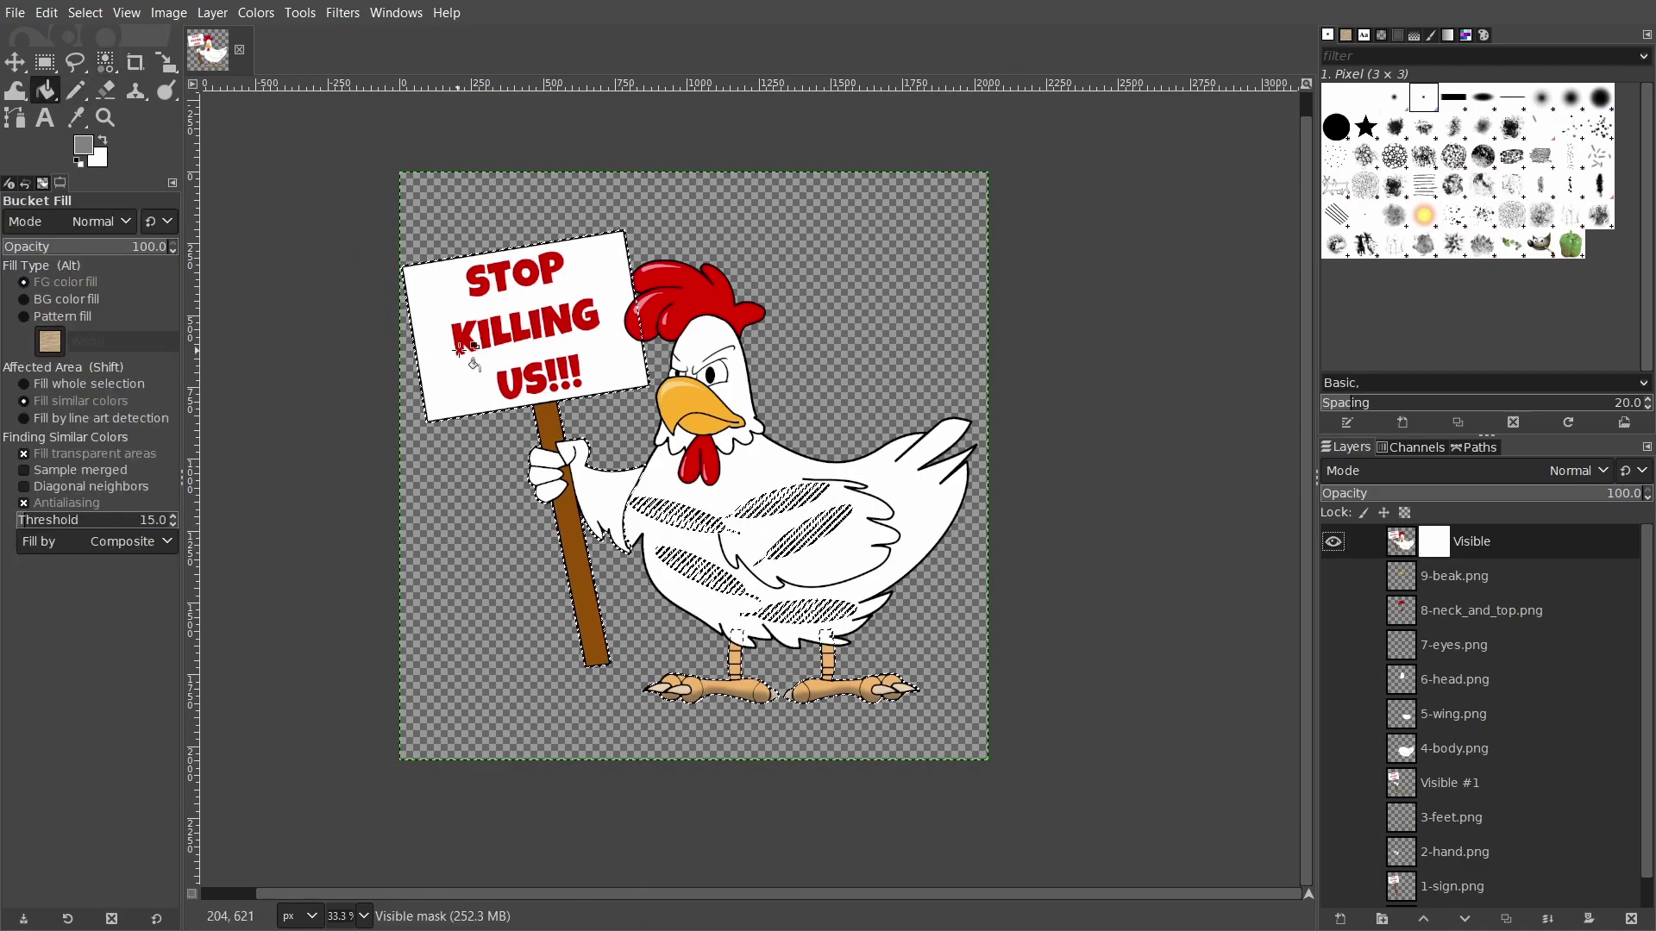
{"action": "left_click", "coordinate": [453, 296]}
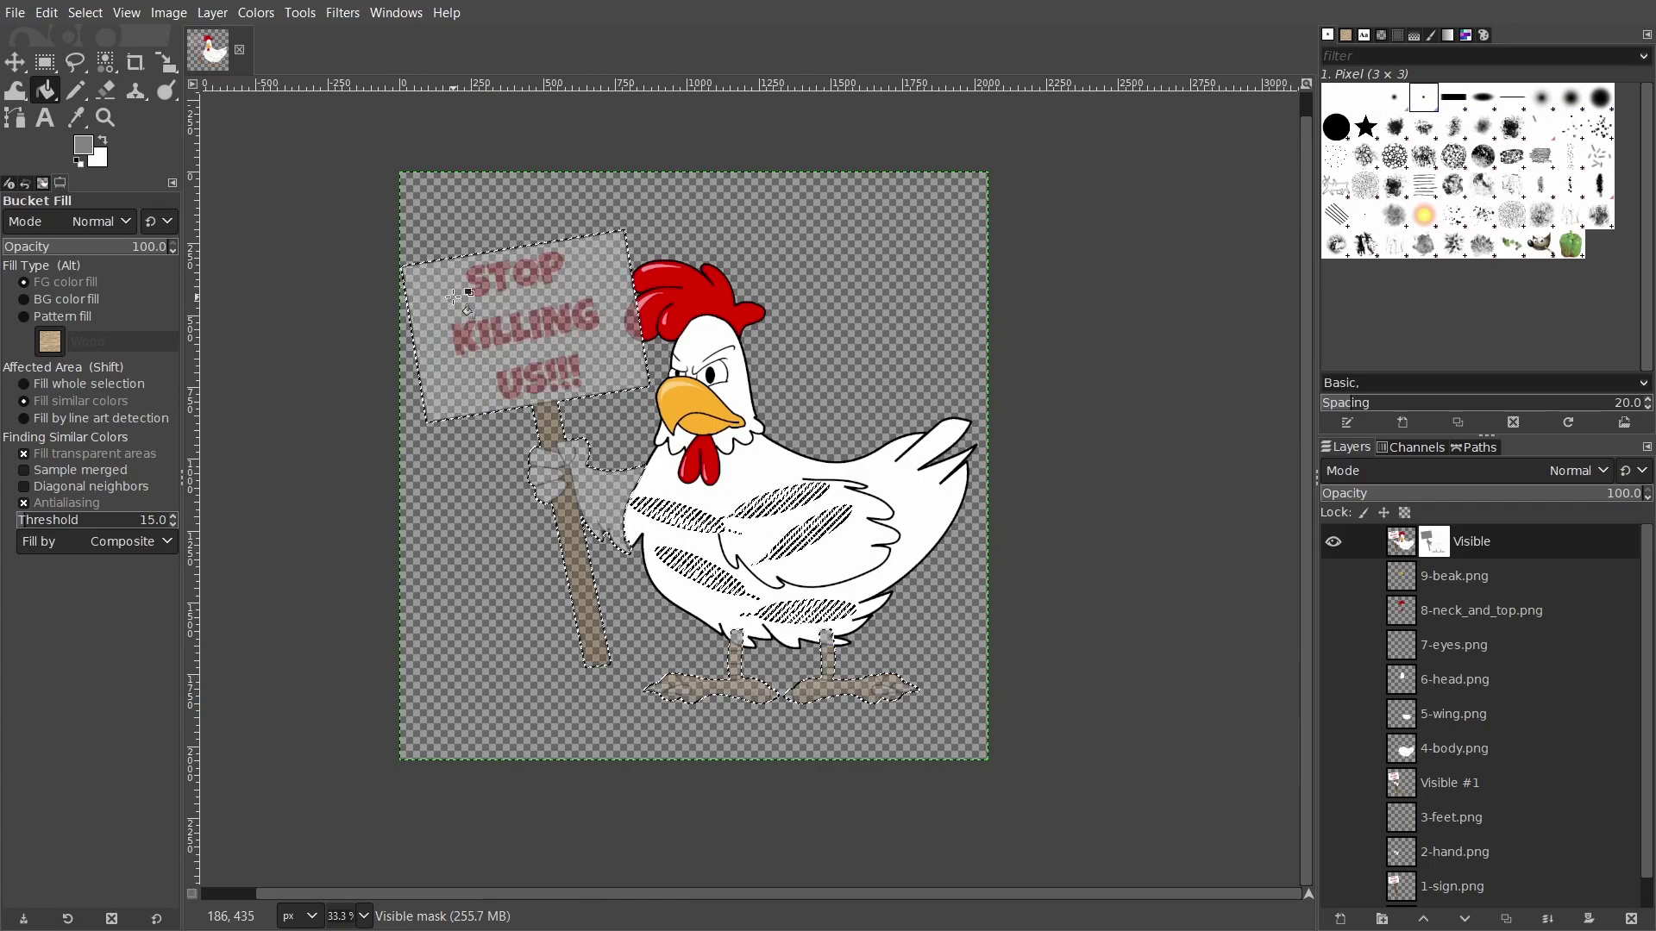
{"action": "key", "text": "alt"}
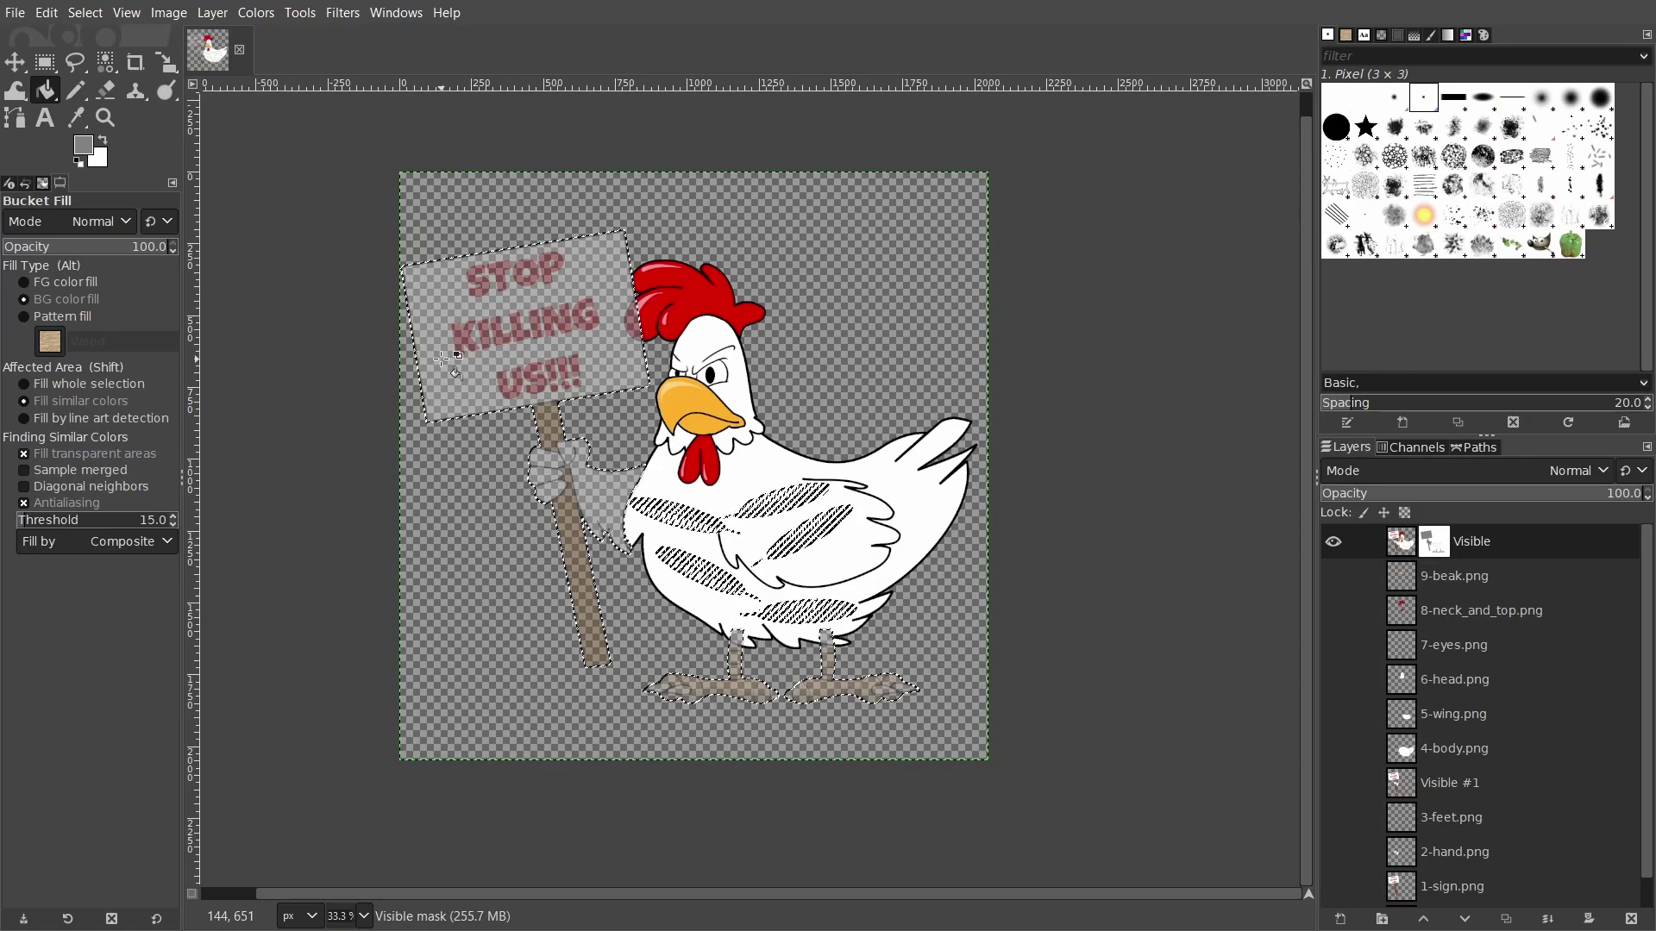
Step: Save the project as angry_chicken_glossy.xcf in the stickers folder
{"action": "key", "text": "ctrl+s"}
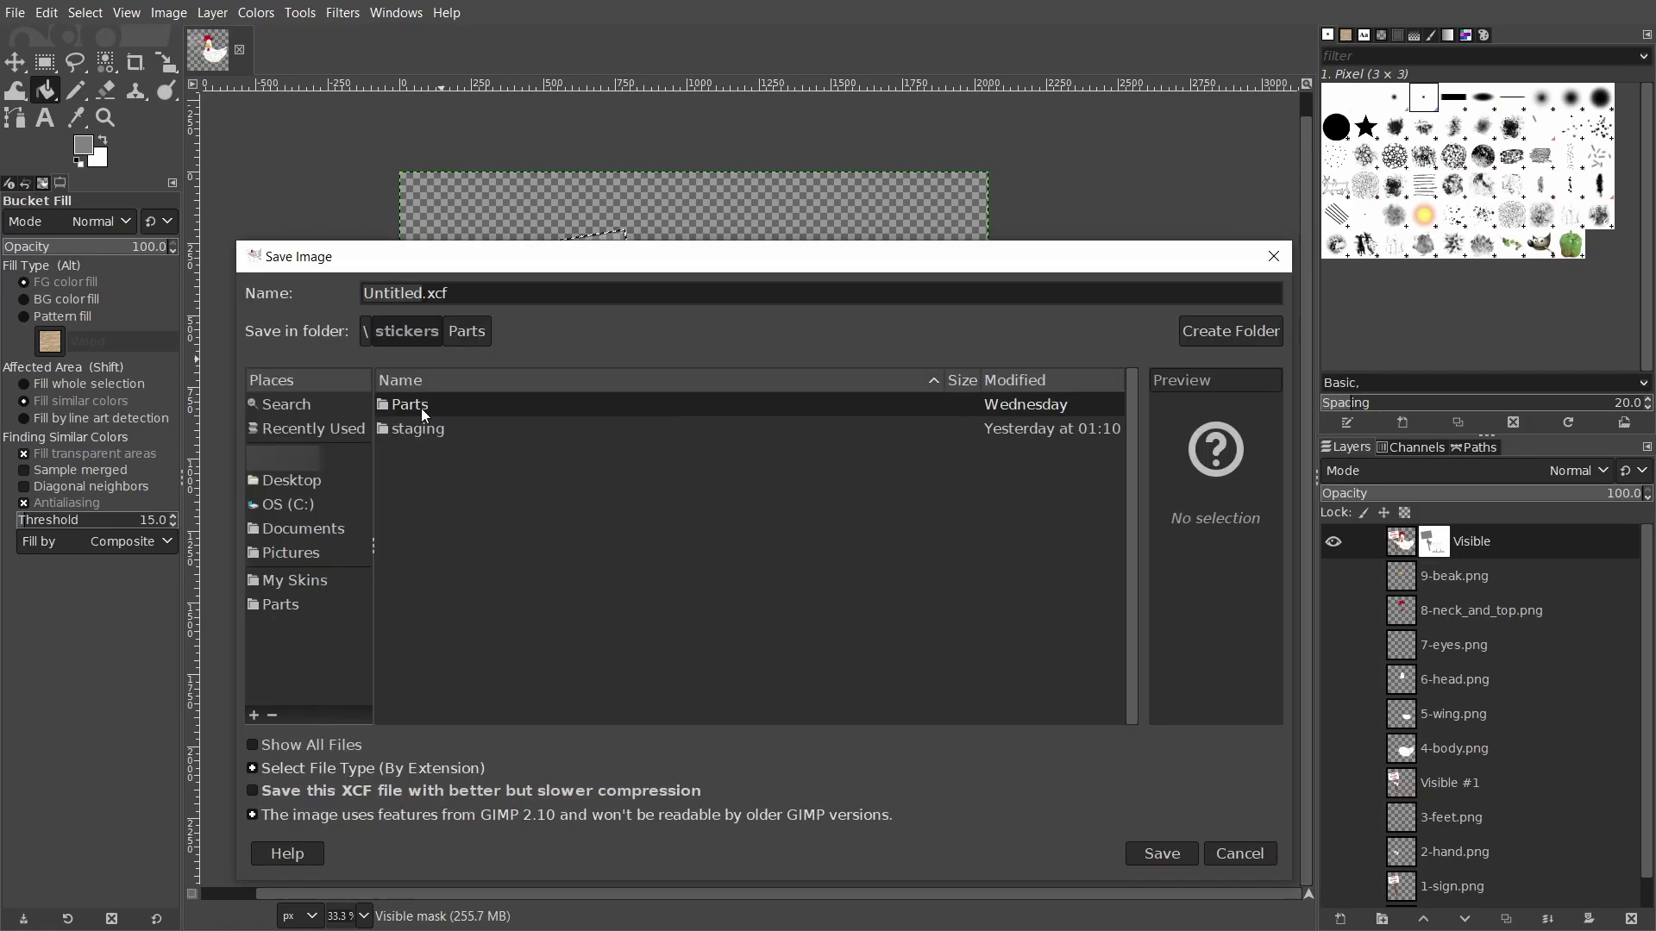
{"action": "double_click", "coordinate": [411, 294]}
{"action": "type", "text": "angry_chicken_"}
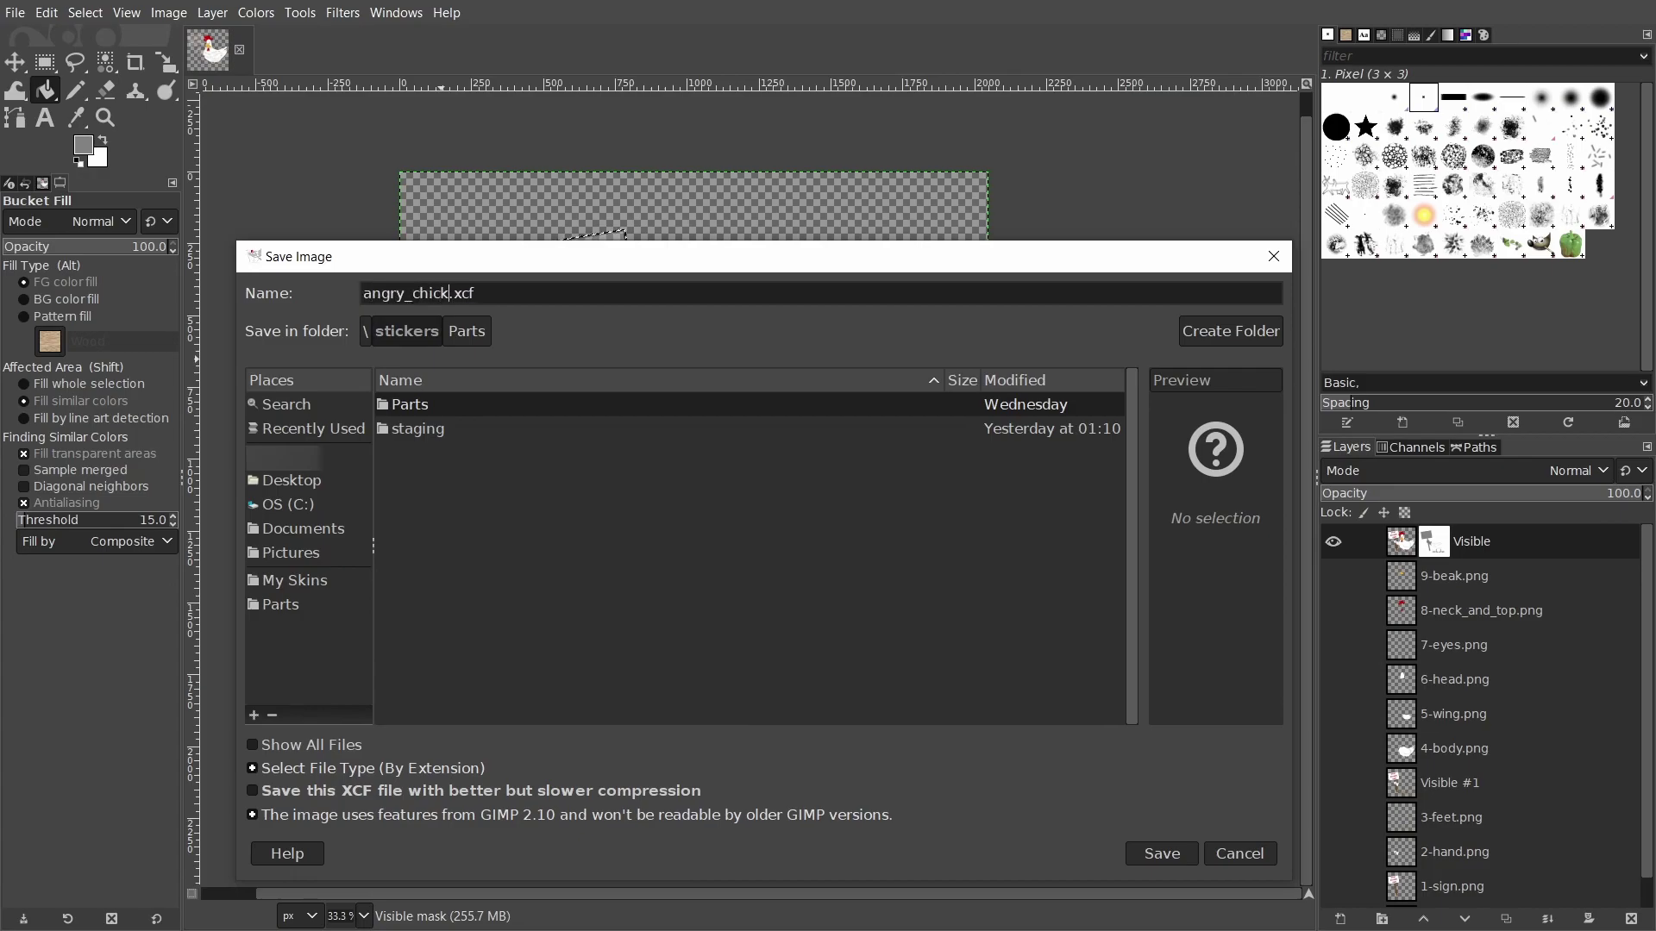
{"action": "type", "text": "glossy"}
{"action": "key", "text": "Return"}
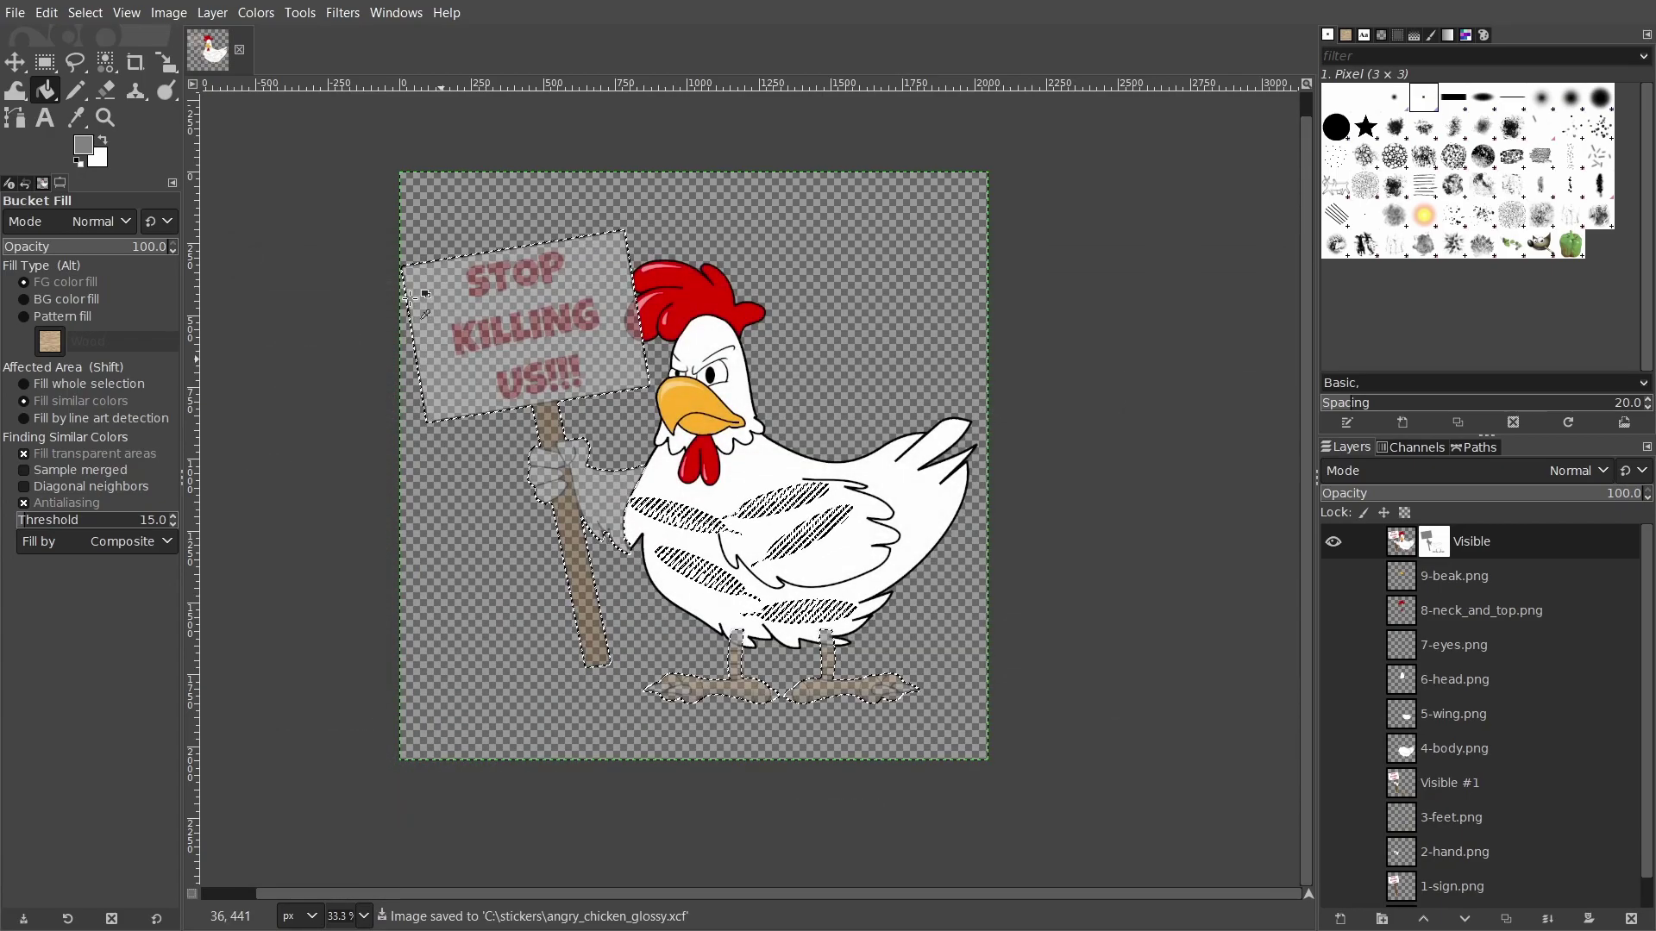
Step: Export the image as angry_chicken_glossy.tga in the stickers folder, with RLE compression and a bottom-left origin
{"action": "key", "text": "ctrl+shift+e"}
{"action": "left_click", "coordinate": [431, 205]}
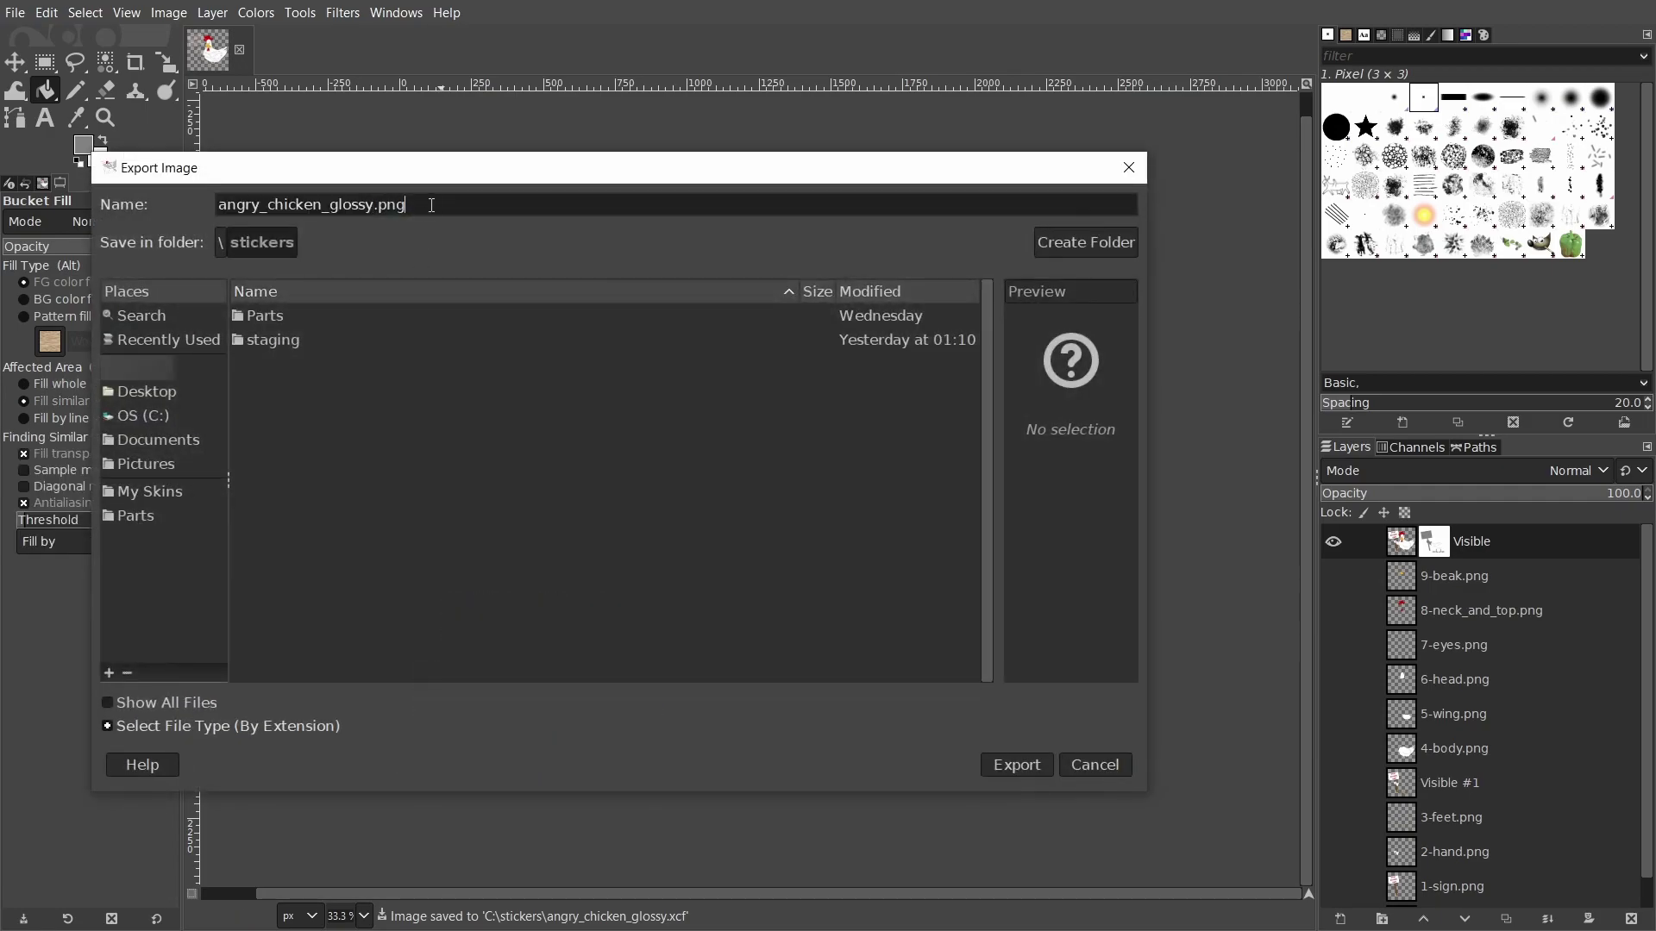
{"action": "key", "text": "BackSpace"}
{"action": "key", "text": "BackSpace"}
{"action": "key", "text": "BackSpace"}
{"action": "type", "text": "tga"}
{"action": "left_click", "coordinate": [1014, 764]}
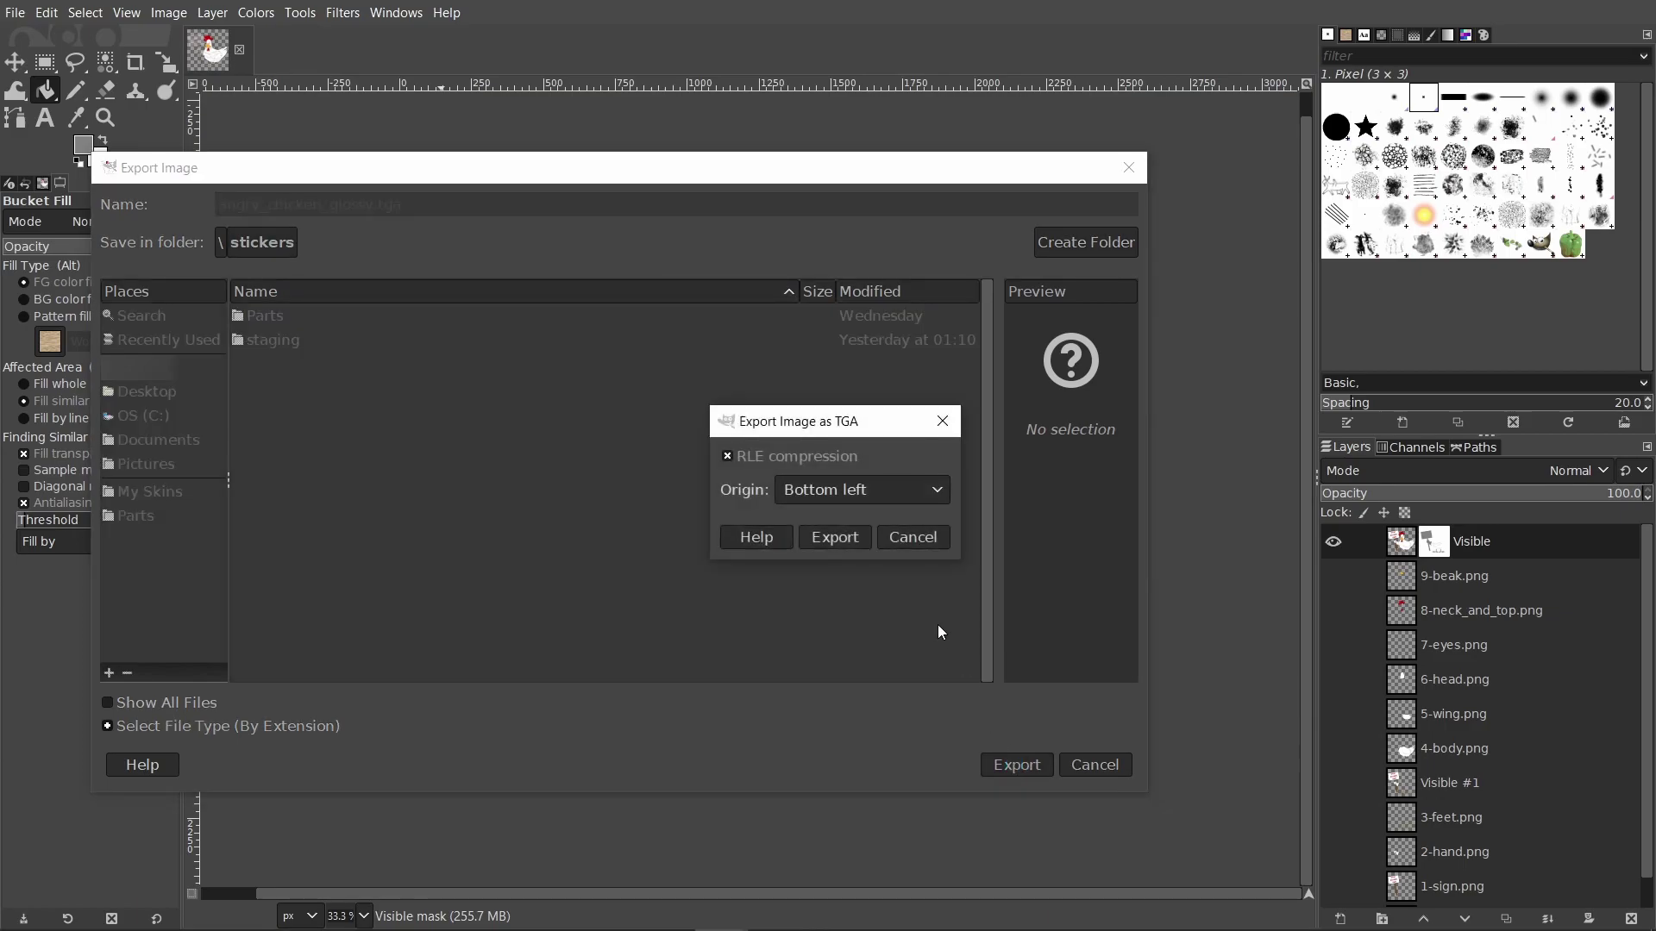
{"action": "left_click", "coordinate": [850, 537]}
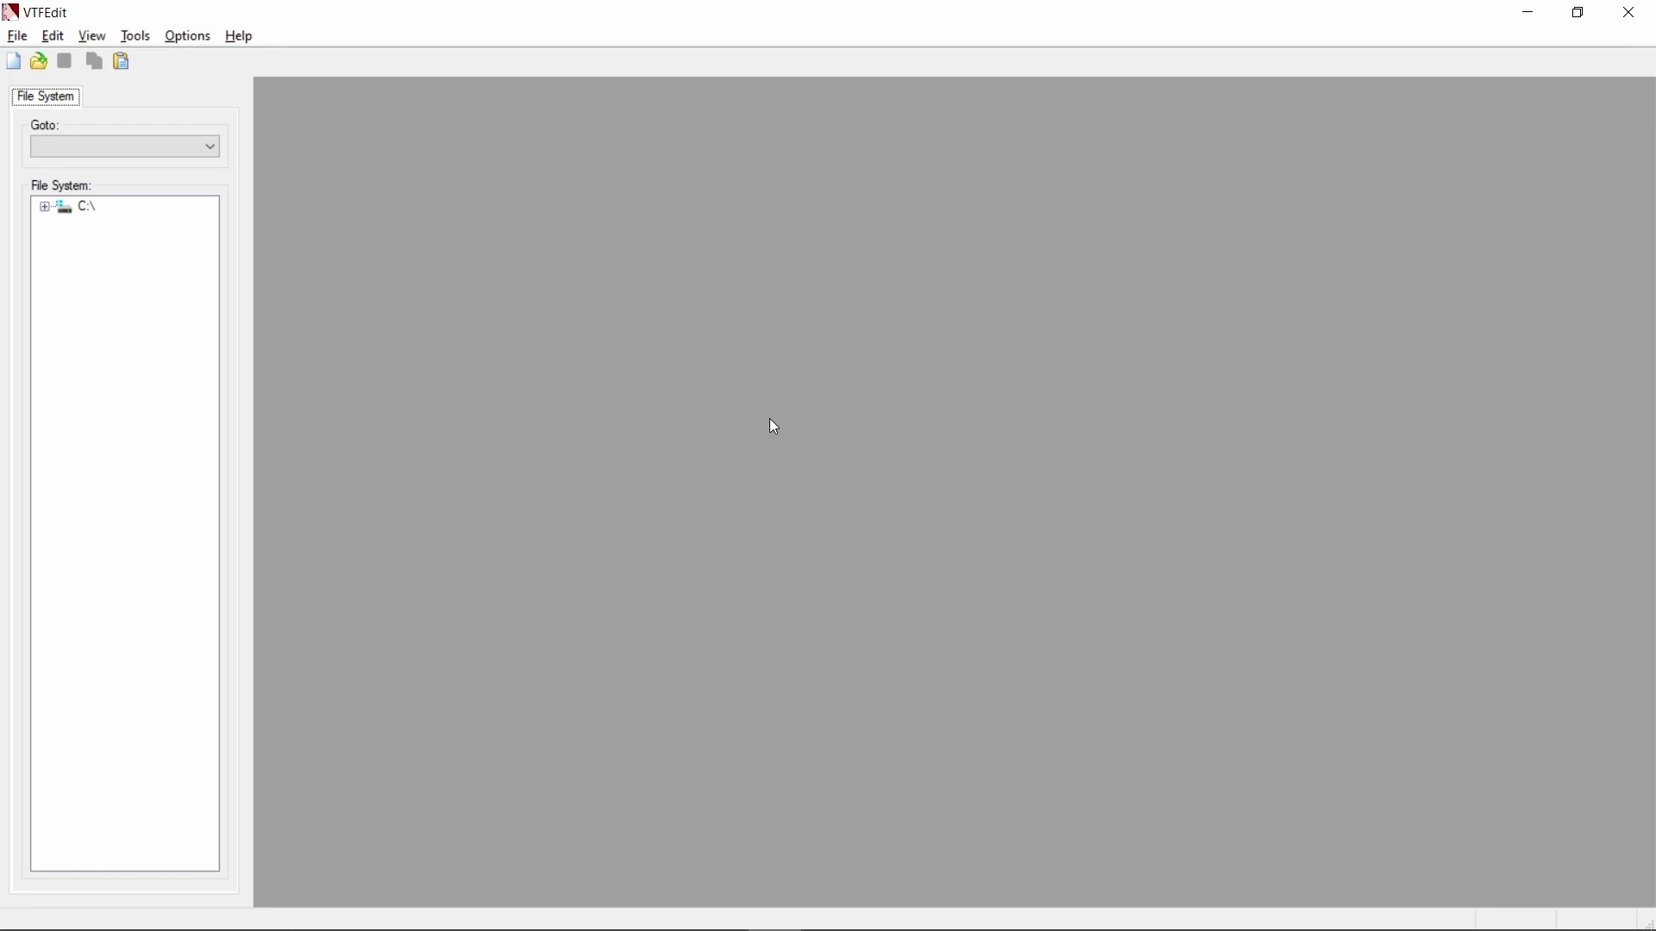
Step: In VTFEdit, import angry_chicken_glossy.tga from the stickers folder, with maximum width and height both set to 1024
{"action": "left_click", "coordinate": [13, 61]}
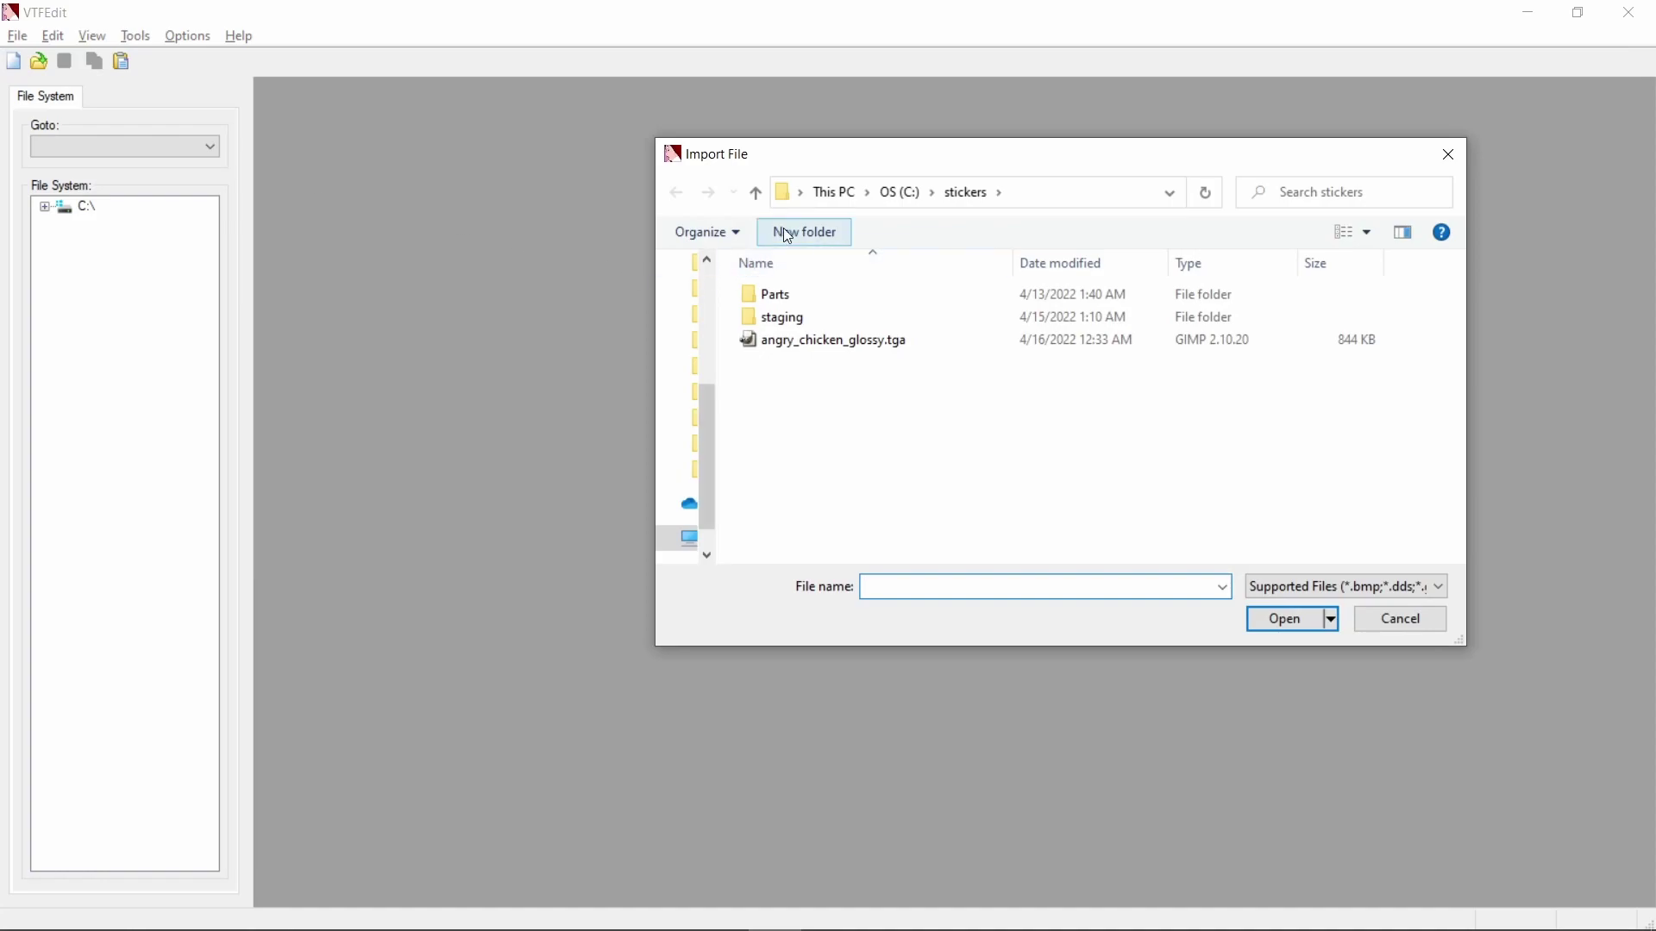
{"action": "left_click", "coordinate": [836, 348]}
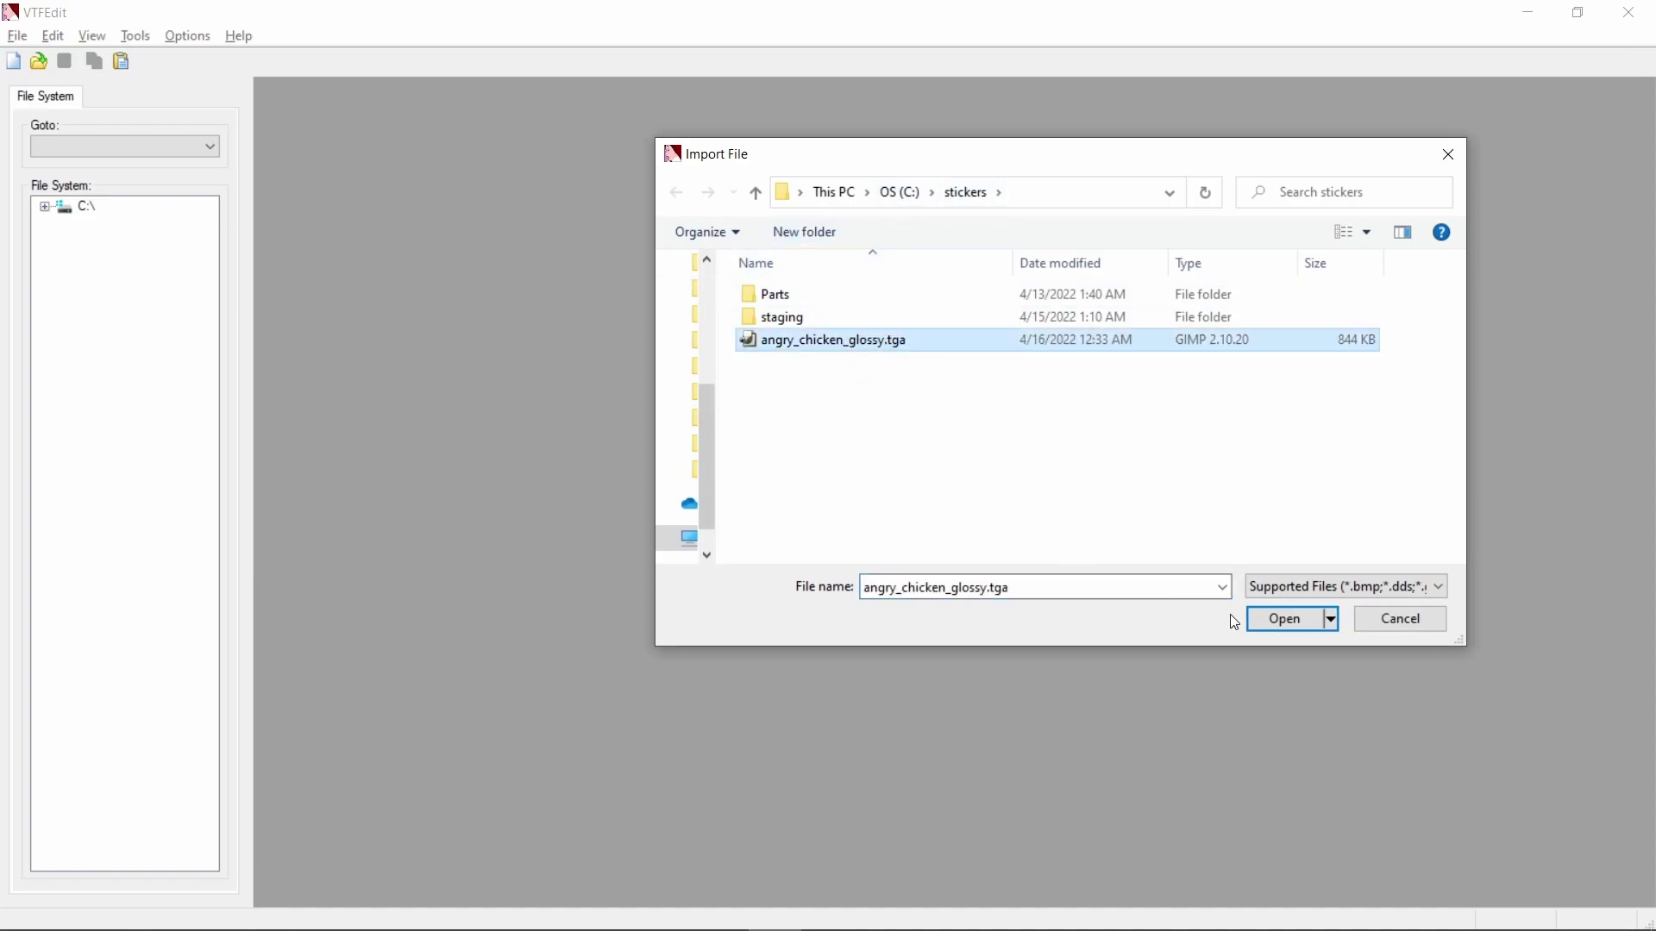
{"action": "left_click", "coordinate": [1263, 621]}
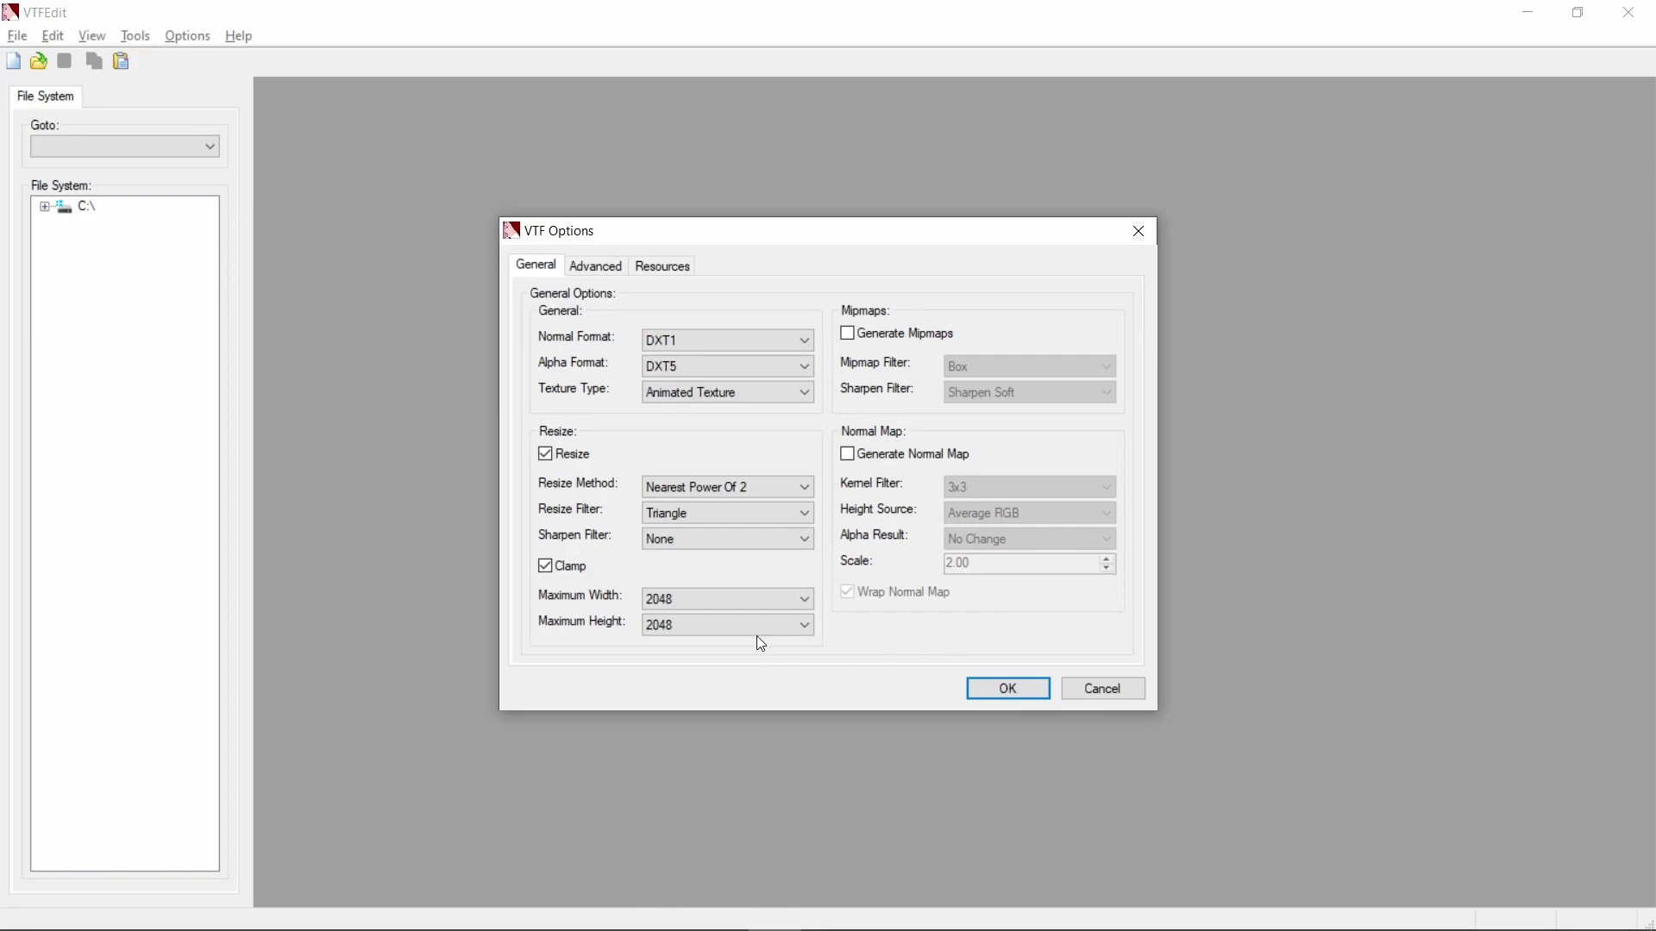
{"action": "left_click", "coordinate": [755, 604]}
{"action": "left_click", "coordinate": [726, 761]}
{"action": "left_click", "coordinate": [731, 623]}
{"action": "left_click", "coordinate": [709, 785]}
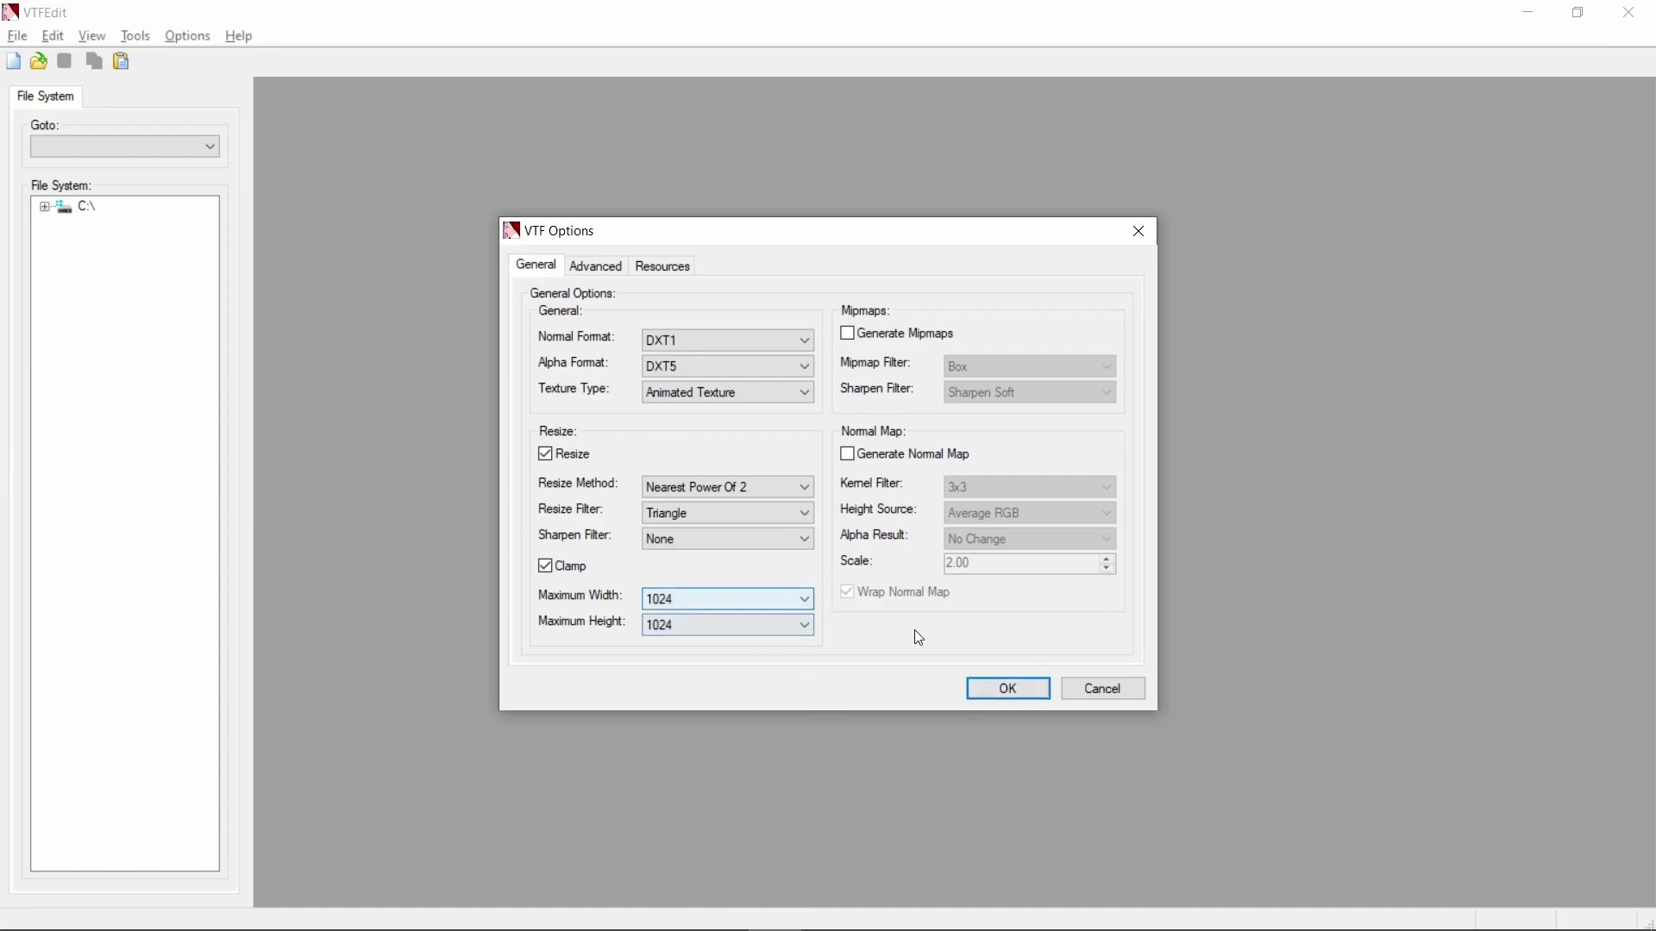
{"action": "left_click", "coordinate": [1006, 690]}
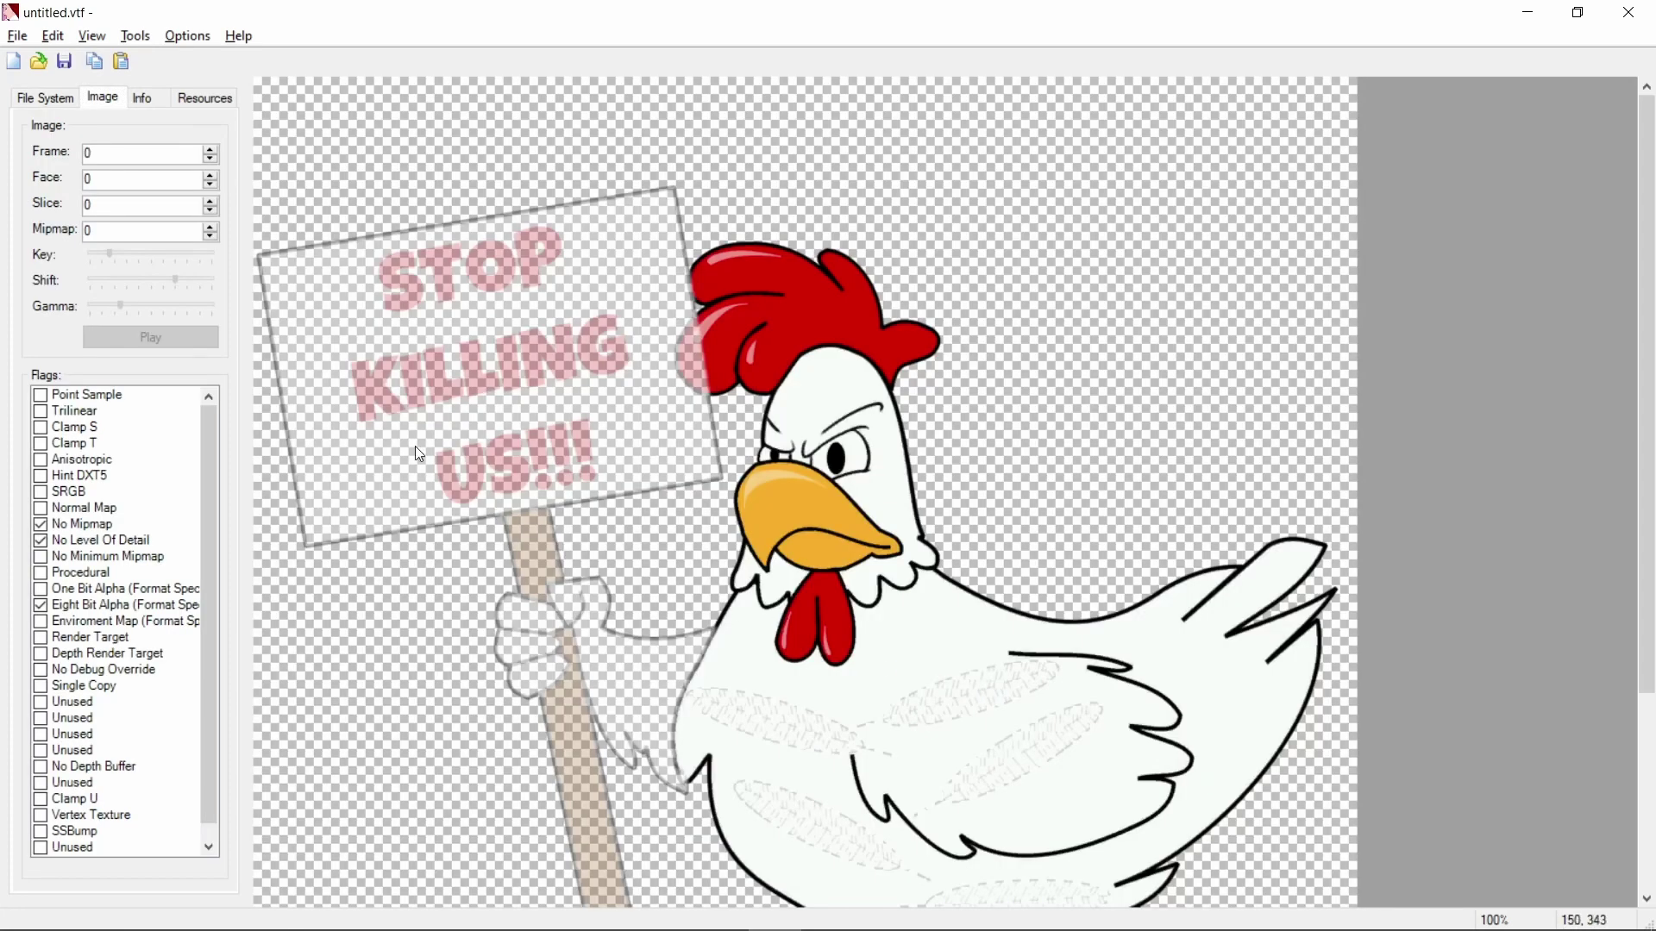
Step: Toggle the mask display off and on again to compare the texture with and without its alpha
{"action": "left_click", "coordinate": [92, 36]}
{"action": "left_click", "coordinate": [121, 85]}
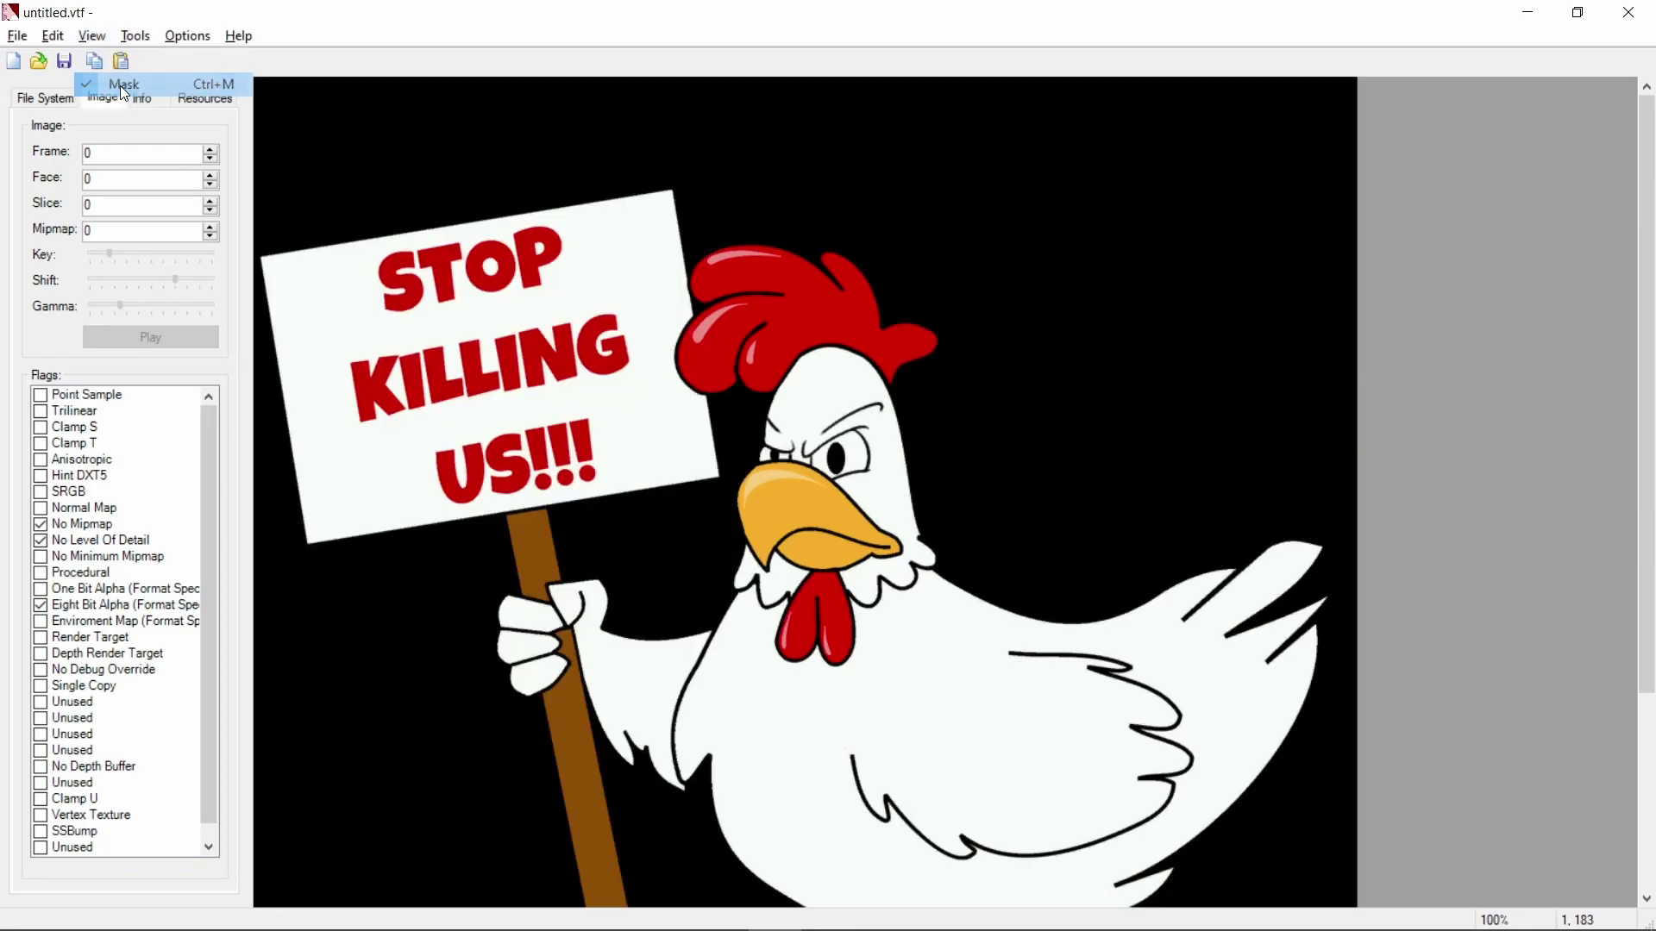
{"action": "left_click", "coordinate": [96, 36]}
{"action": "left_click", "coordinate": [110, 84]}
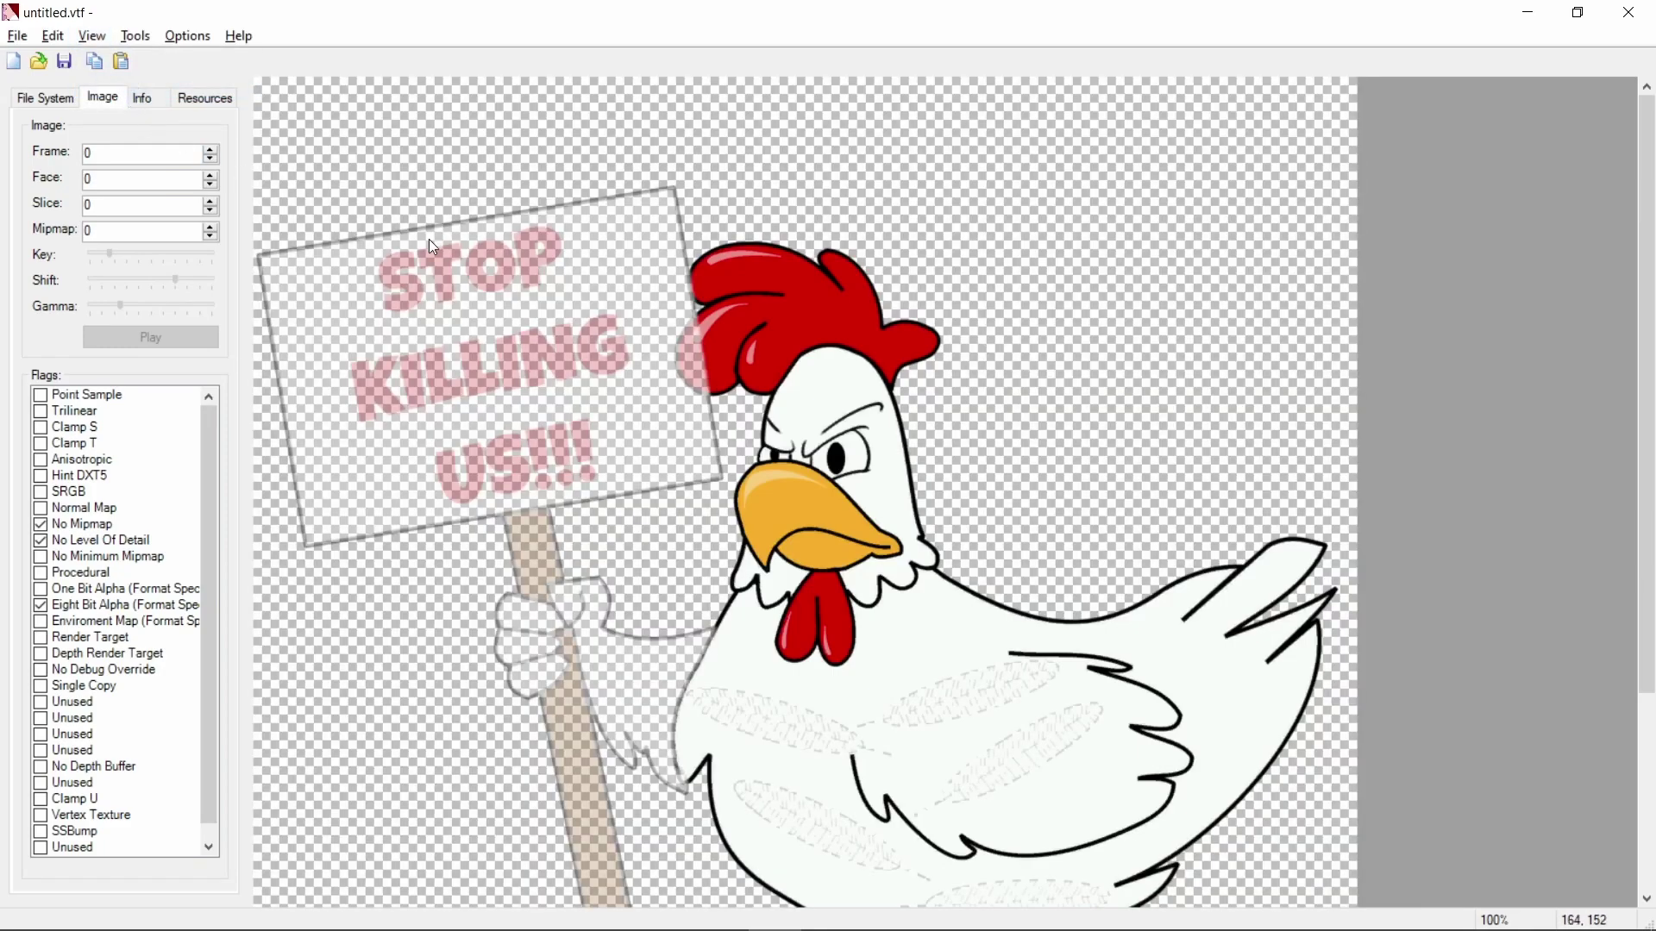
Step: Save the texture as angry_chicken_glossy in VTF format in the stickers folder
{"action": "key", "text": "ctrl+s"}
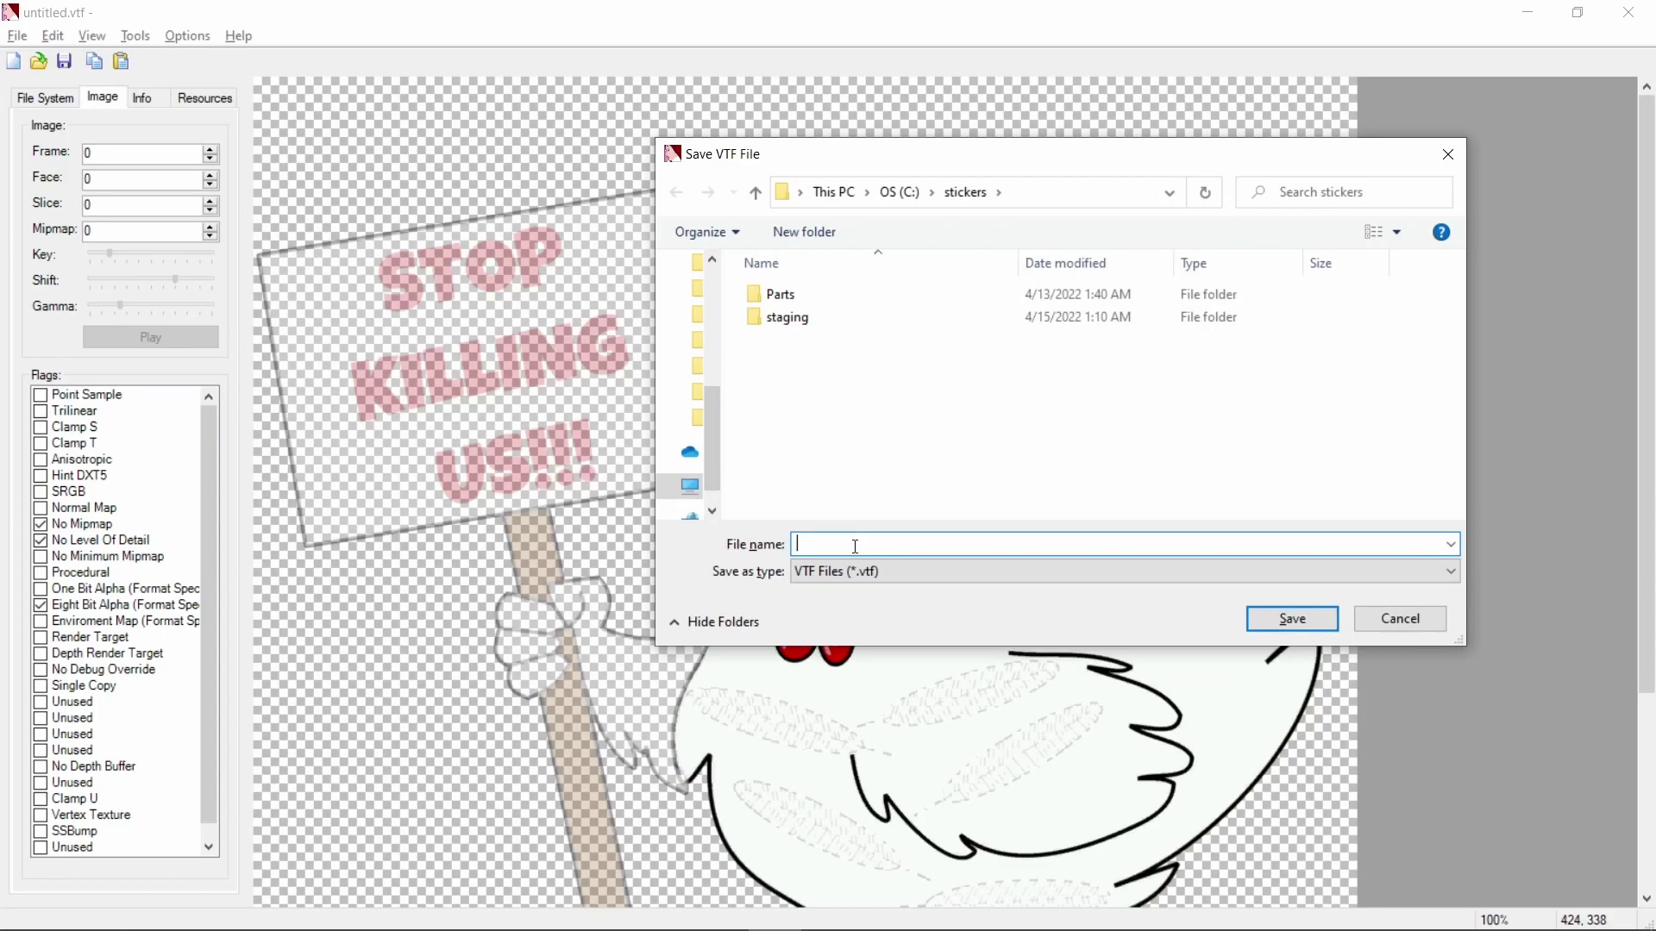
{"action": "type", "text": "angry_chicken_glossy.tg"}
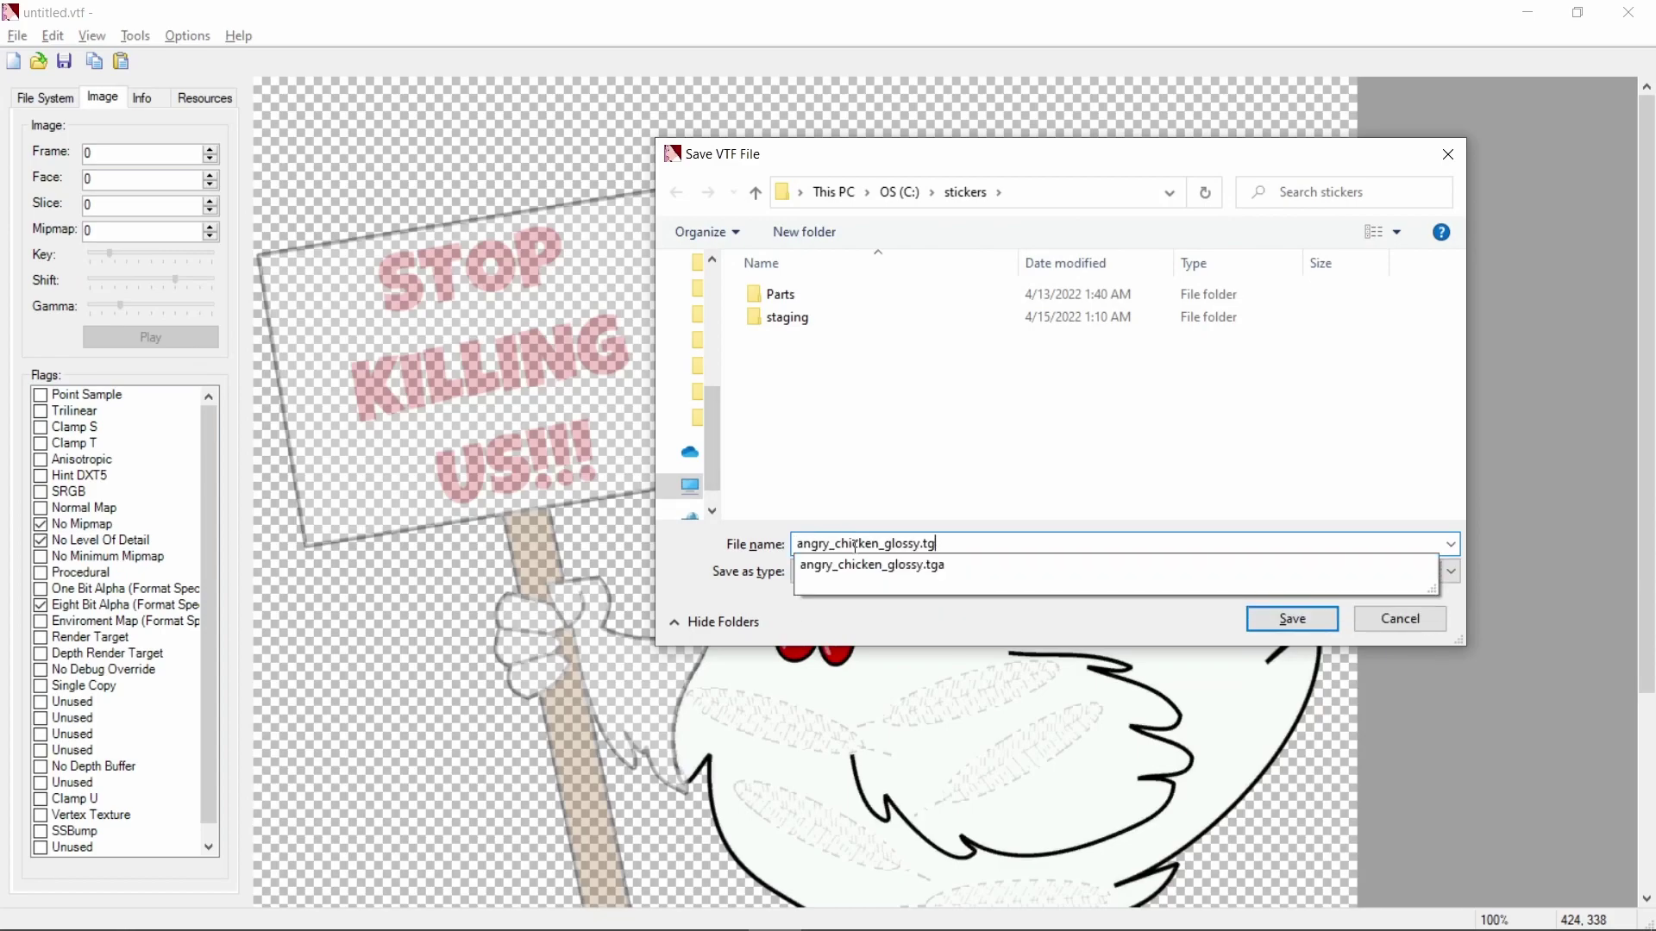
{"action": "key", "text": "BackSpace"}
{"action": "key", "text": "BackSpace"}
{"action": "key", "text": "BackSpace"}
{"action": "key", "text": "Return"}
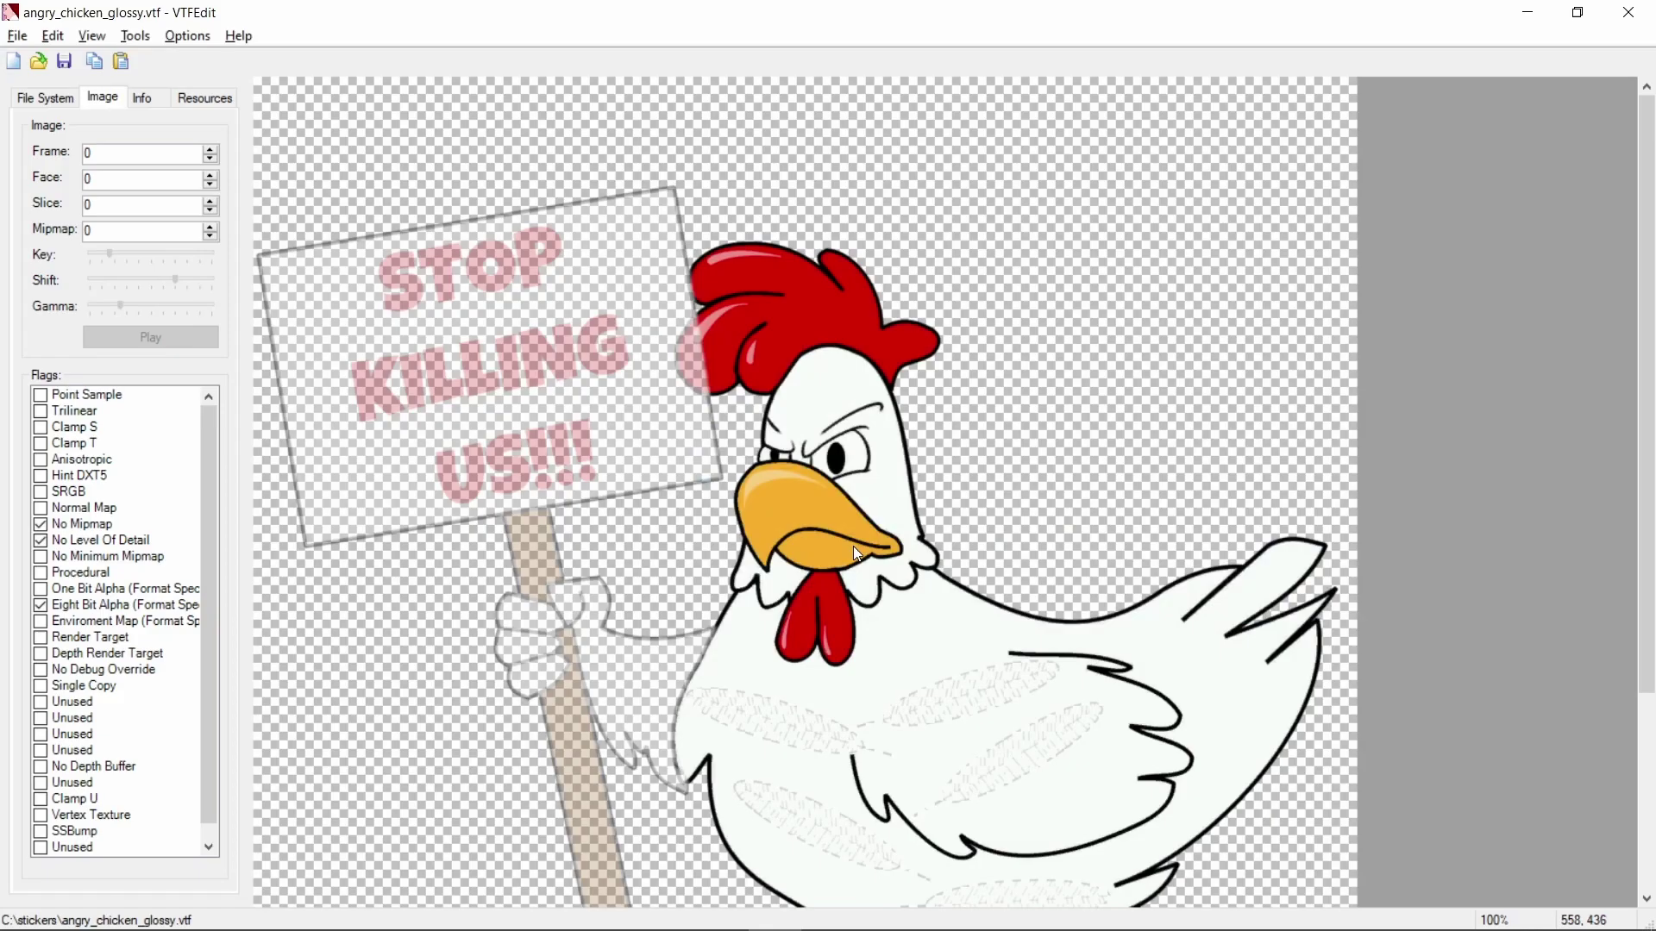